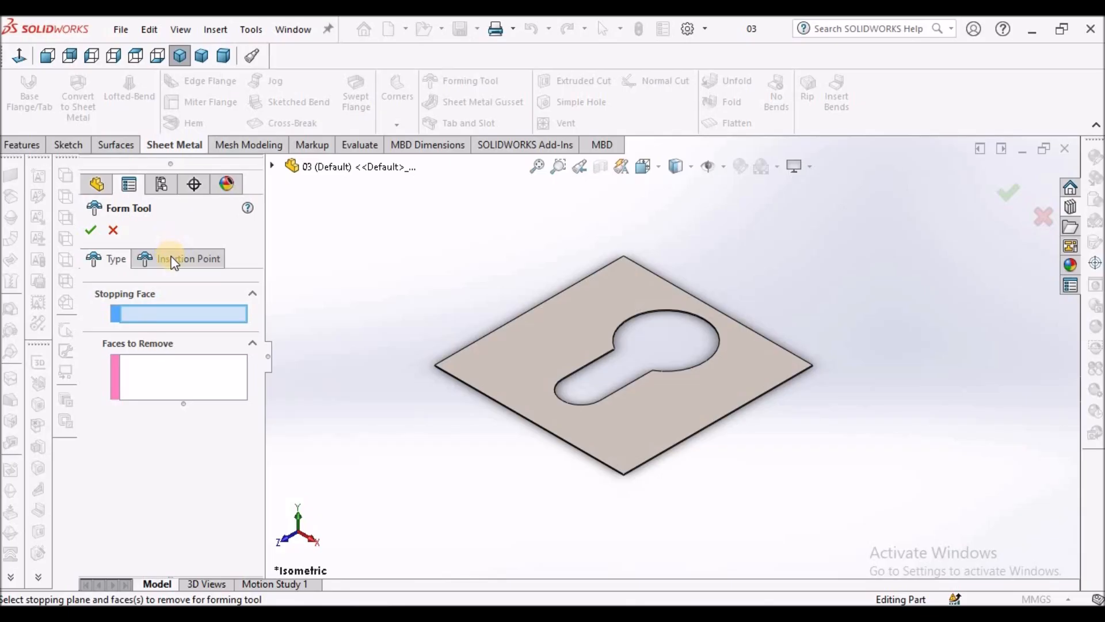
Review the Type and Insertion Point settings of the Form Tool command and close it without creating anything.
{"action": "left_click", "coordinate": [95, 262]}
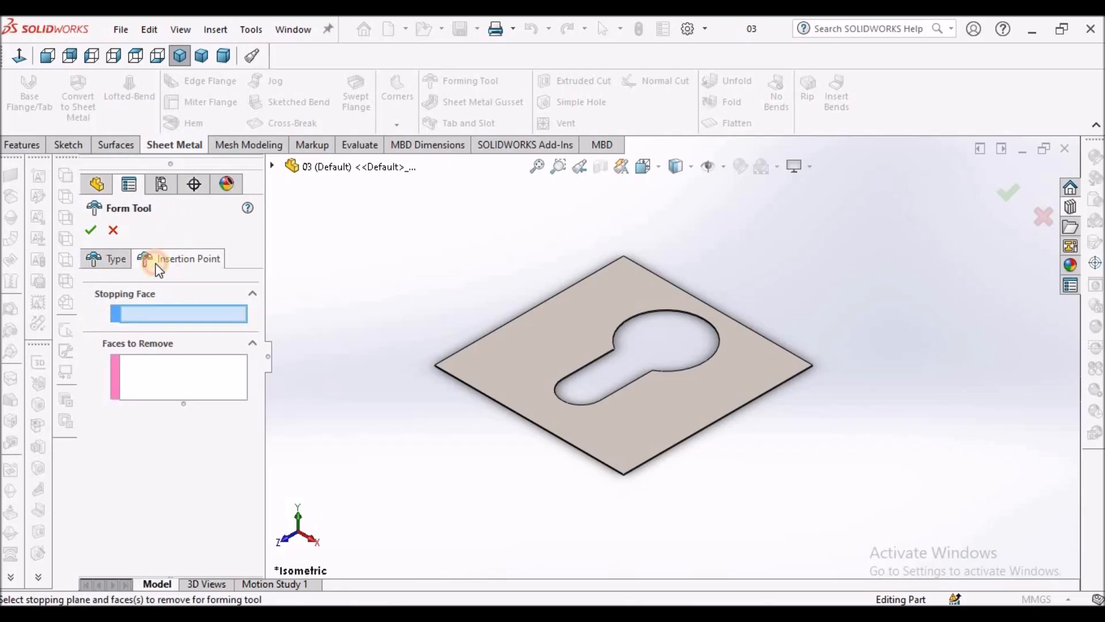
{"action": "left_click", "coordinate": [149, 260]}
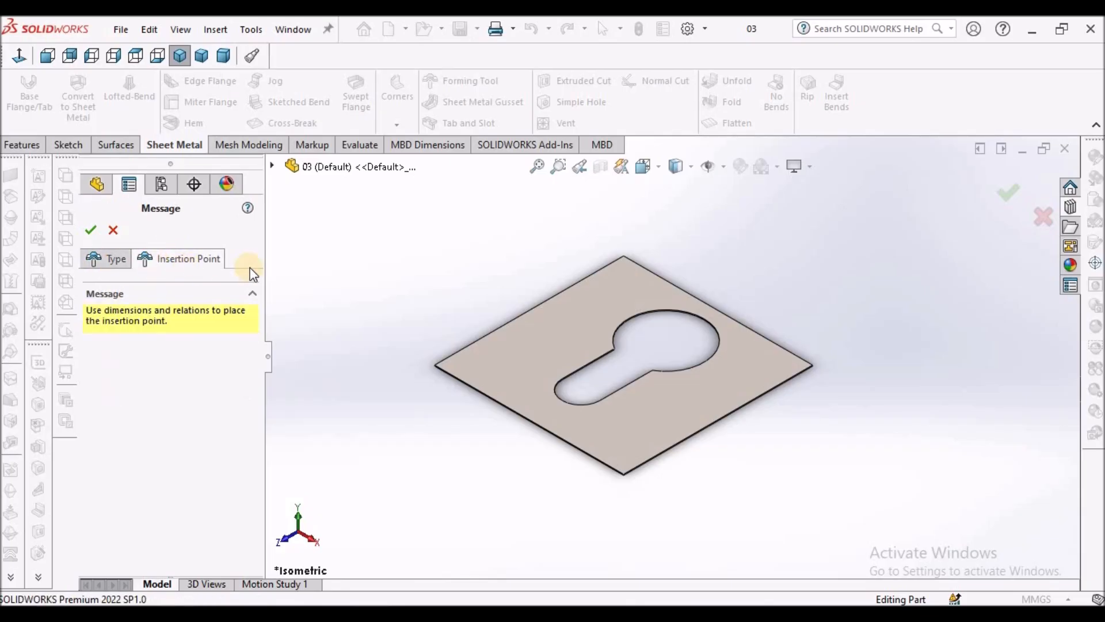
{"action": "left_click", "coordinate": [110, 262]}
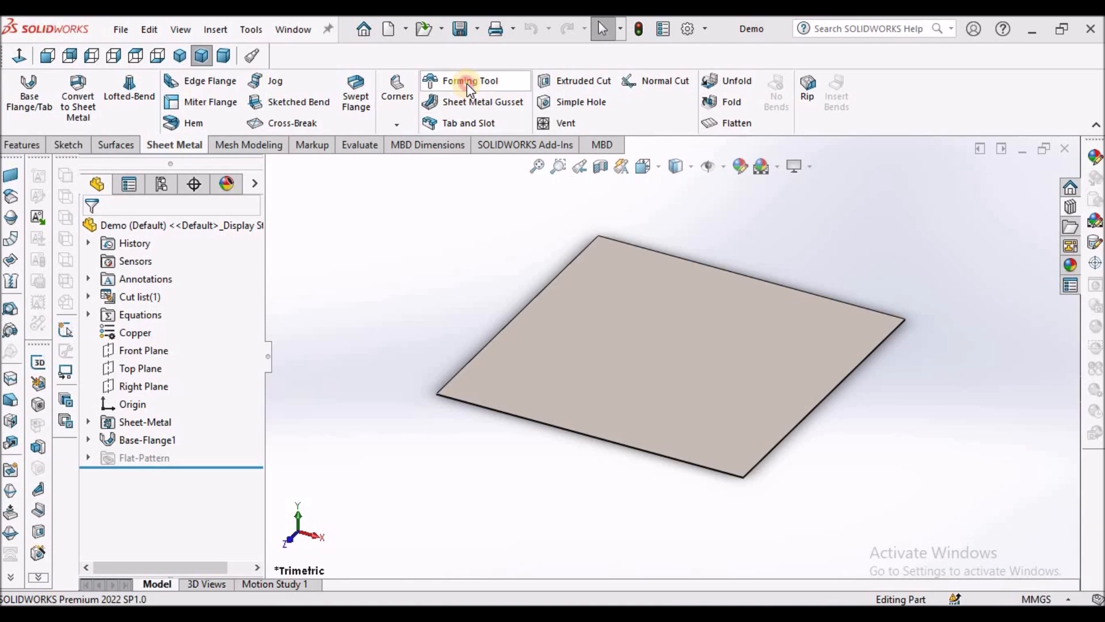
{"action": "left_click", "coordinate": [461, 80]}
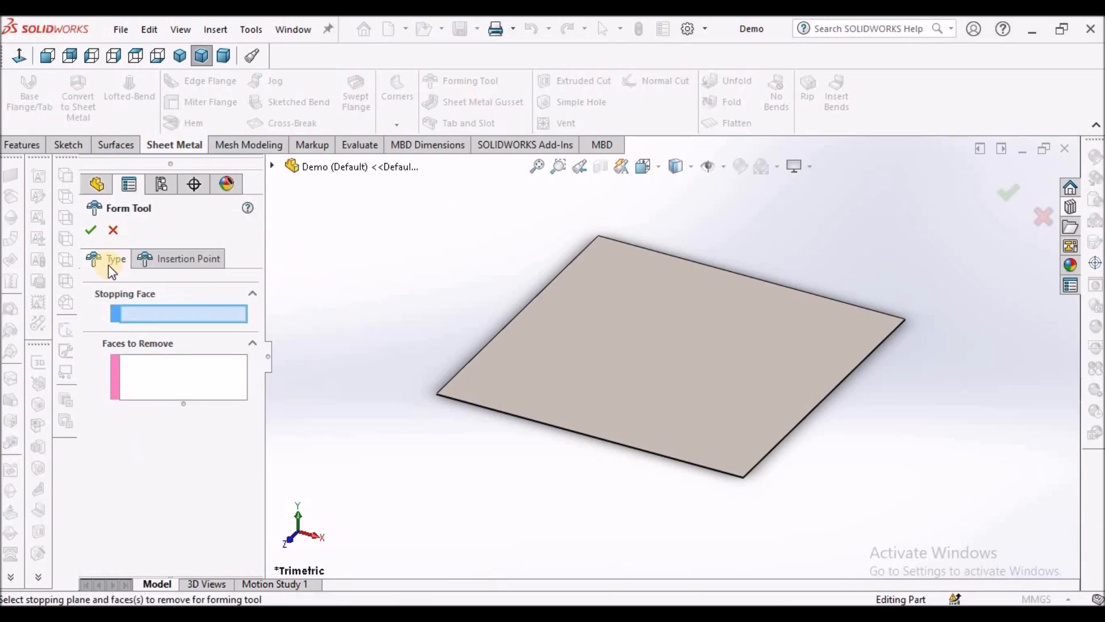
{"action": "left_click", "coordinate": [117, 235]}
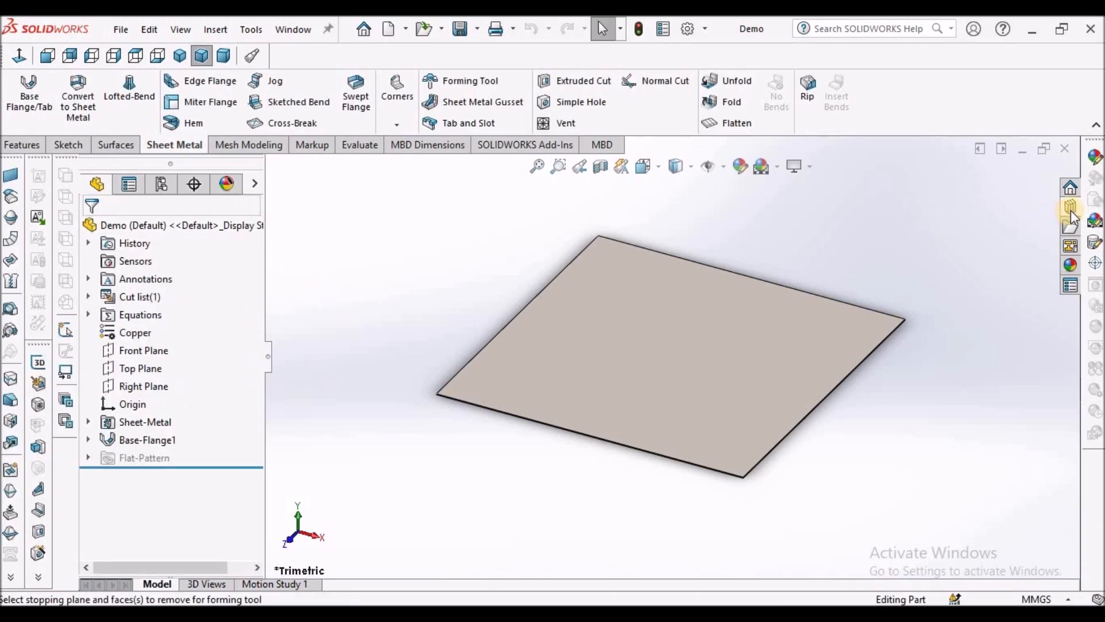
Place the counter sink emboss forming tool from the library's embosses folder on the plate's upper face.
{"action": "left_click", "coordinate": [1071, 211]}
{"action": "left_click", "coordinate": [881, 197]}
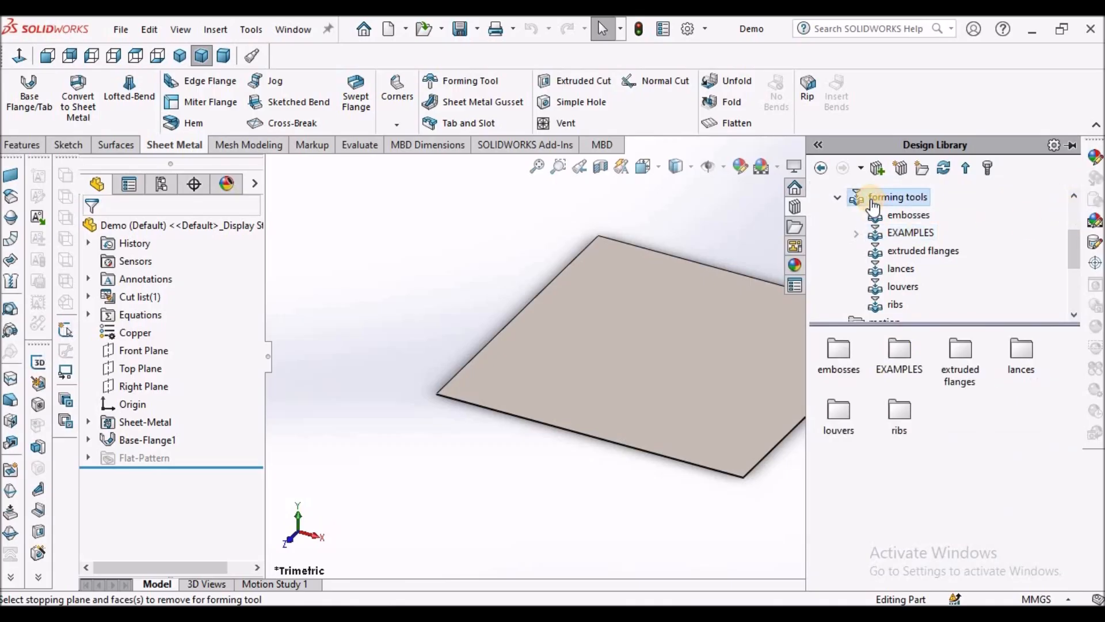
{"action": "left_click", "coordinate": [924, 219]}
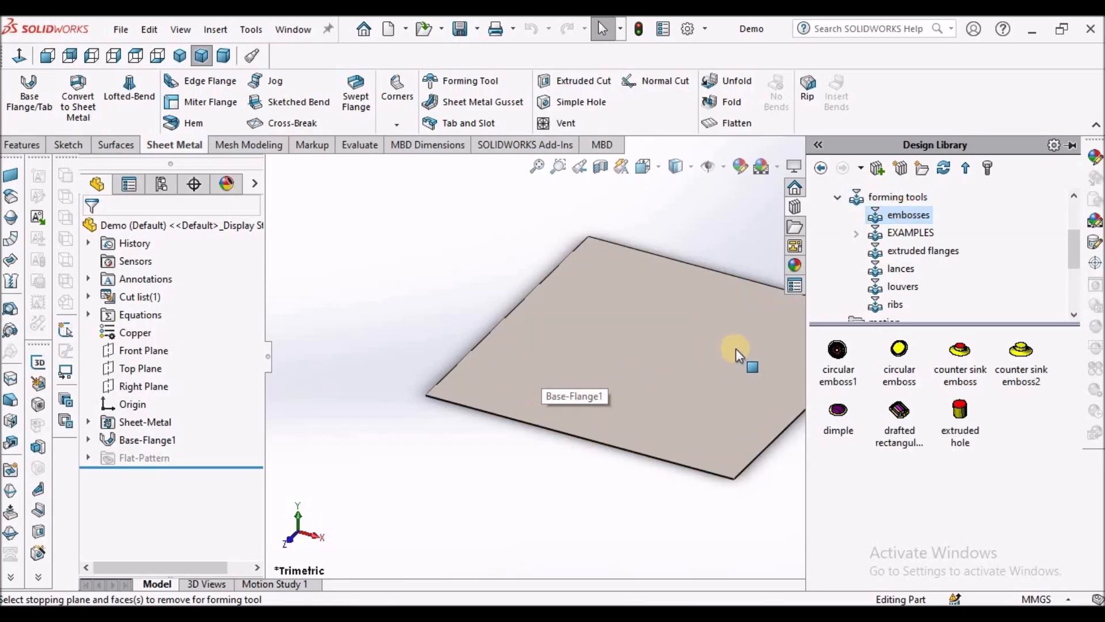
{"action": "scroll", "coordinate": [736, 348], "scroll_direction": "up", "scroll_amount": 2}
{"action": "left_click_drag", "start_coordinate": [916, 358], "coordinate": [625, 348]}
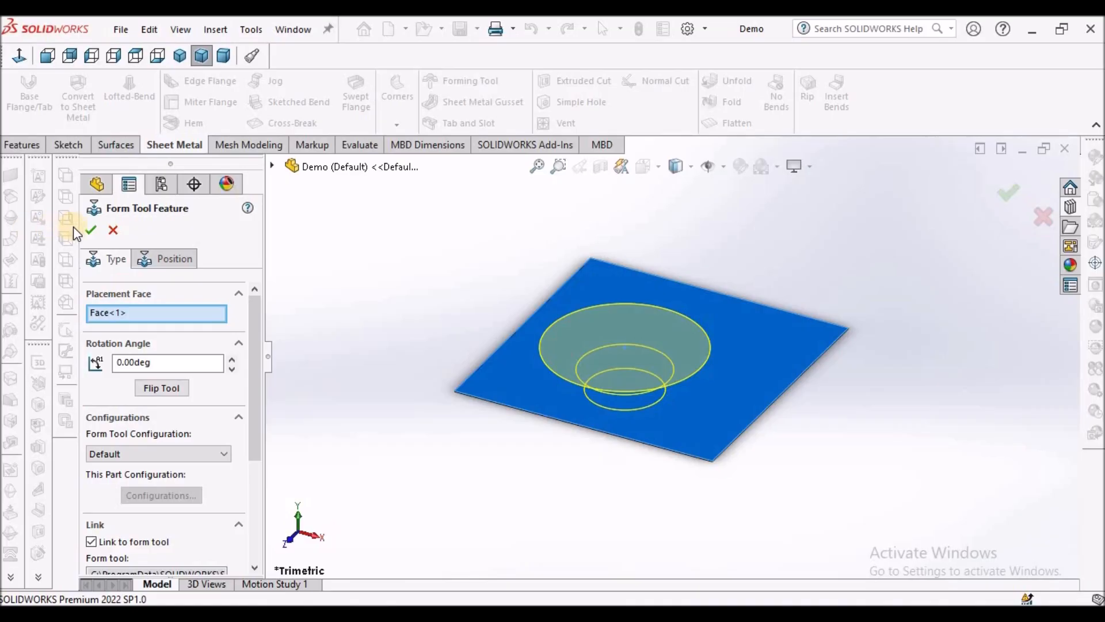
Locate the forming tool's centre point 13 mm from the plate's left edge with a Smart Dimension in the position sketch.
{"action": "left_click", "coordinate": [161, 257]}
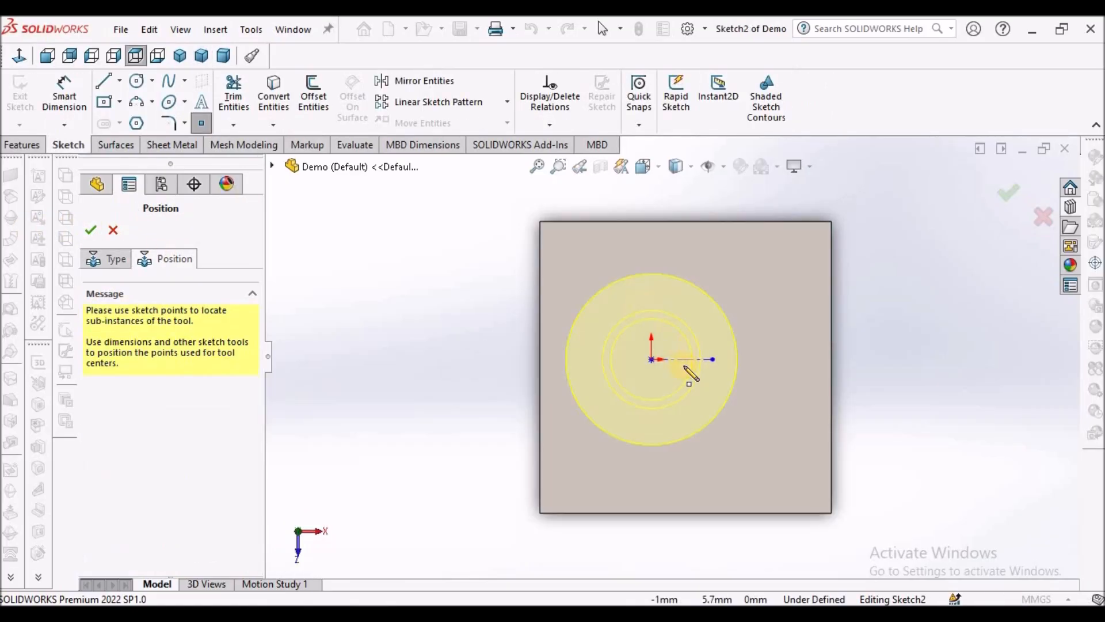
{"action": "right_click", "coordinate": [354, 232]}
{"action": "left_click", "coordinate": [398, 248]}
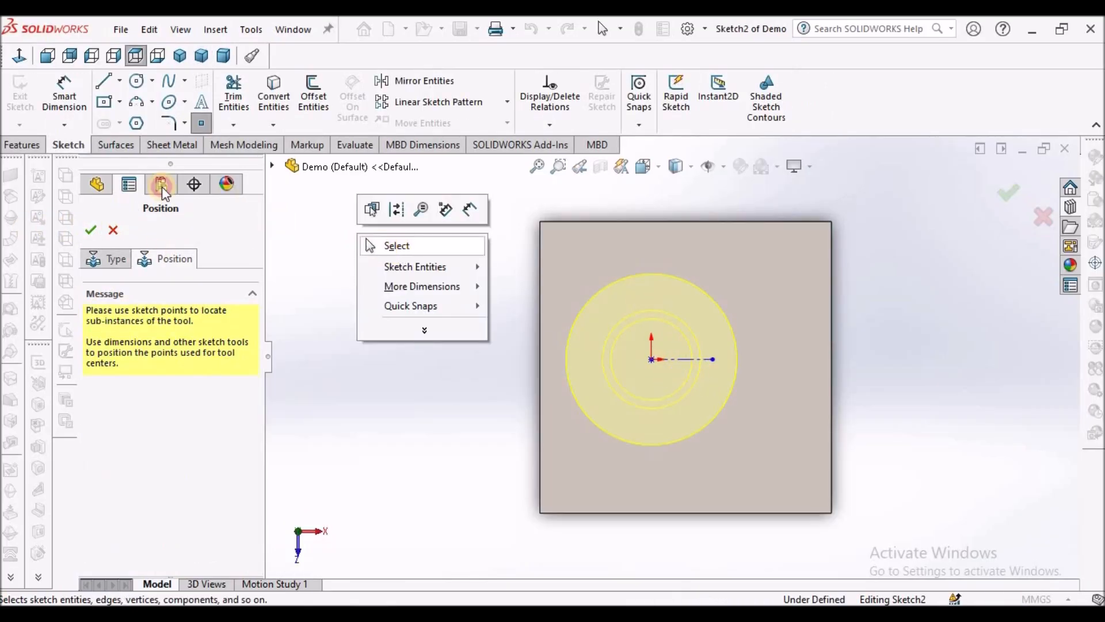
{"action": "left_click", "coordinate": [56, 107]}
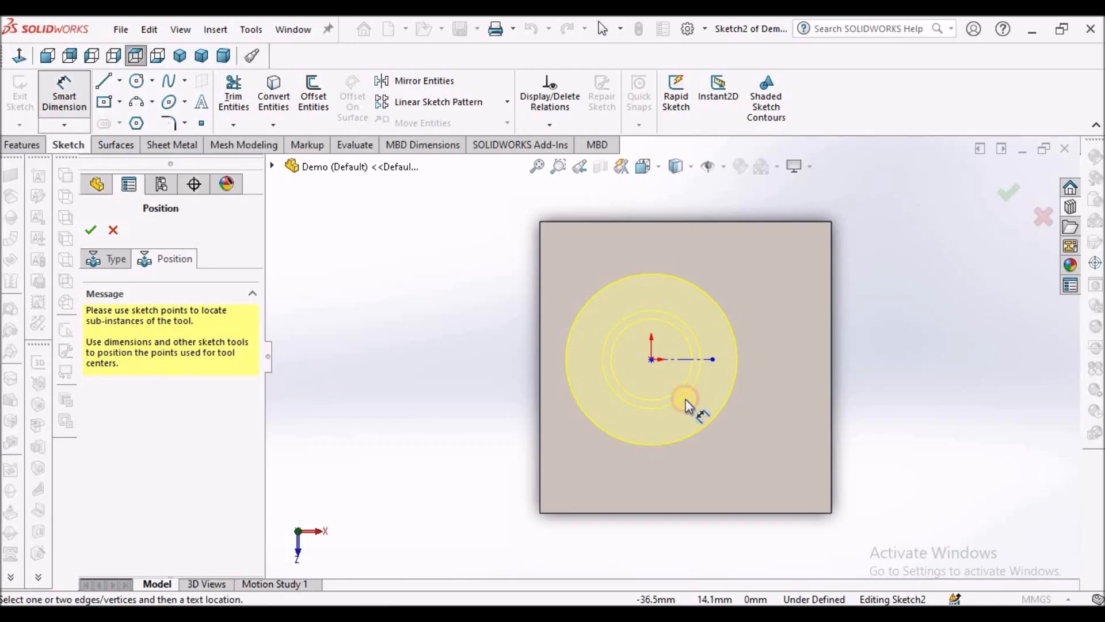
{"action": "left_click", "coordinate": [540, 323]}
{"action": "left_click", "coordinate": [650, 359]}
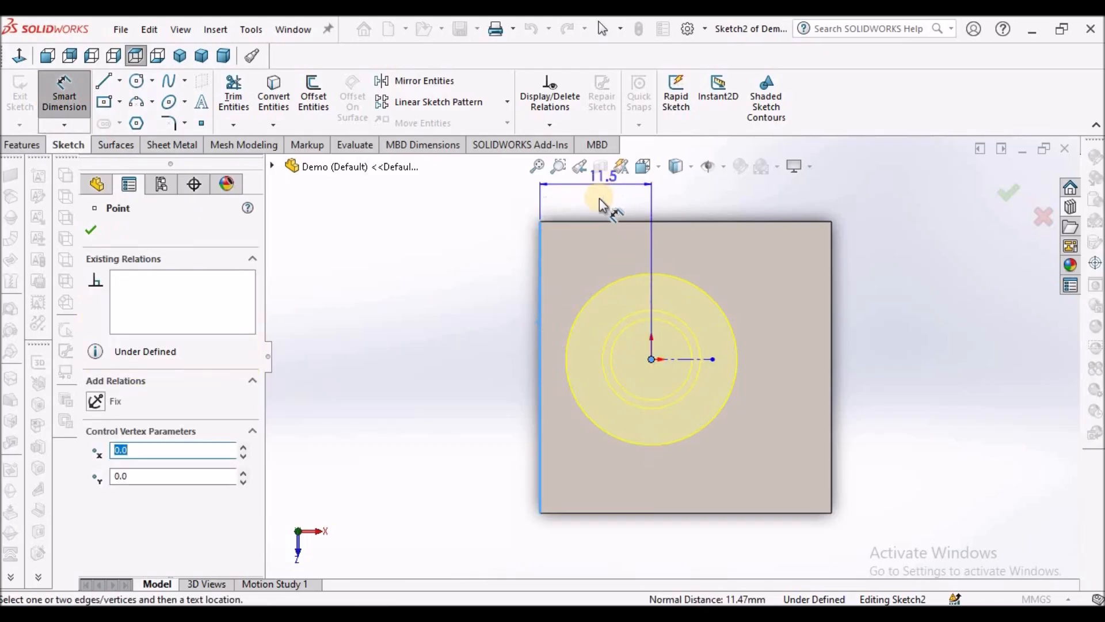
{"action": "left_click", "coordinate": [599, 201]}
{"action": "type", "text": "13"}
{"action": "key", "text": "Return"}
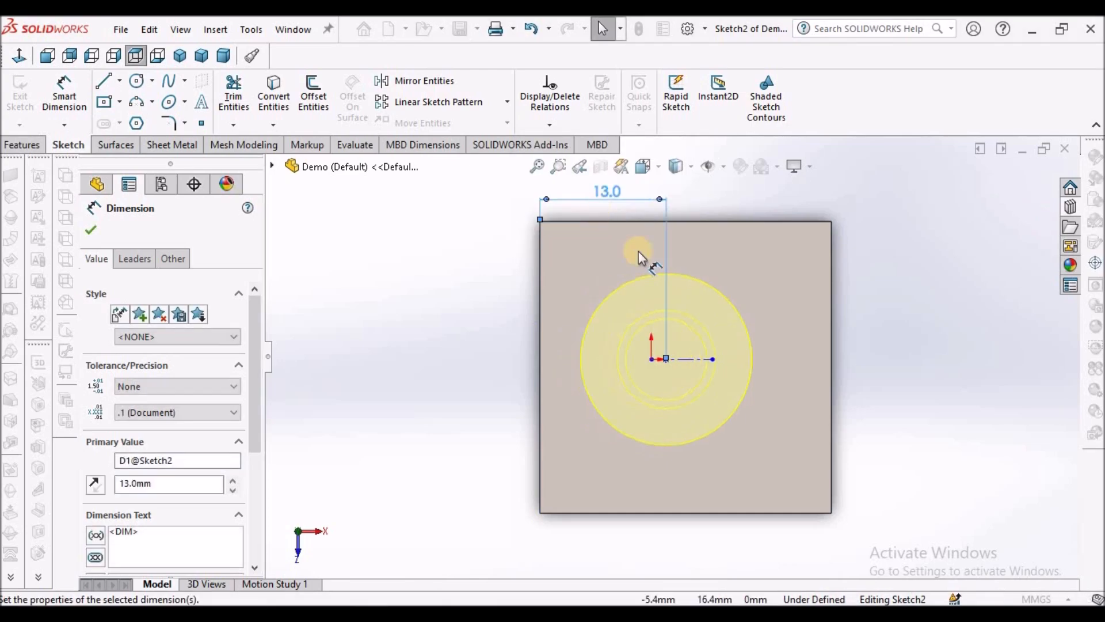
{"action": "key", "text": "Escape"}
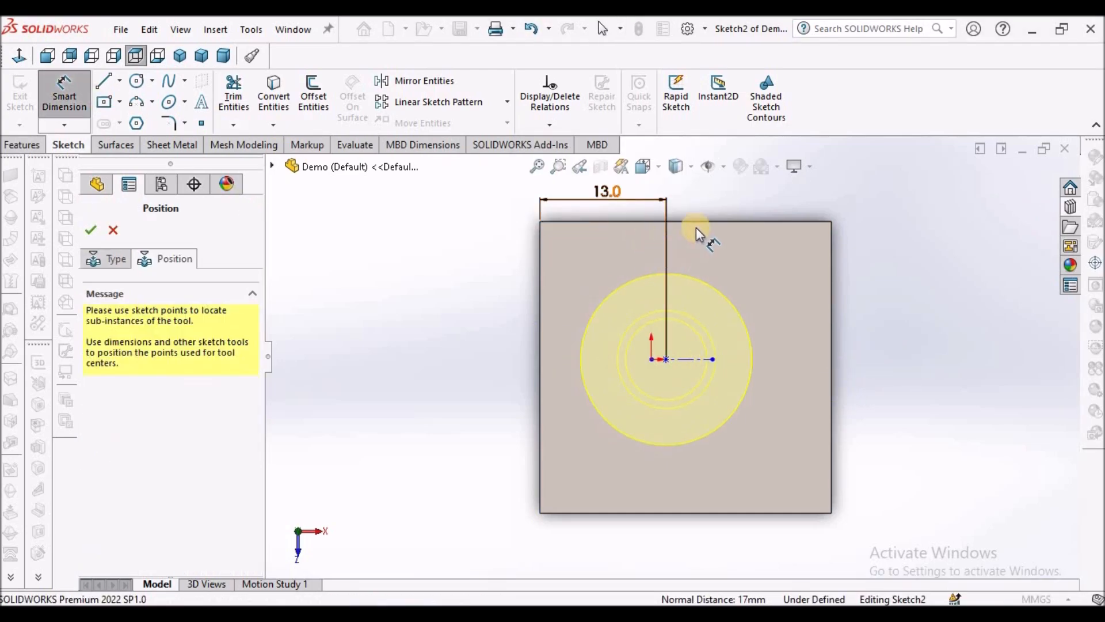
Dimension the forming tool's centre point 14 mm from the plate's upper edge in the position sketch.
{"action": "left_click", "coordinate": [704, 223]}
{"action": "left_click", "coordinate": [666, 359]}
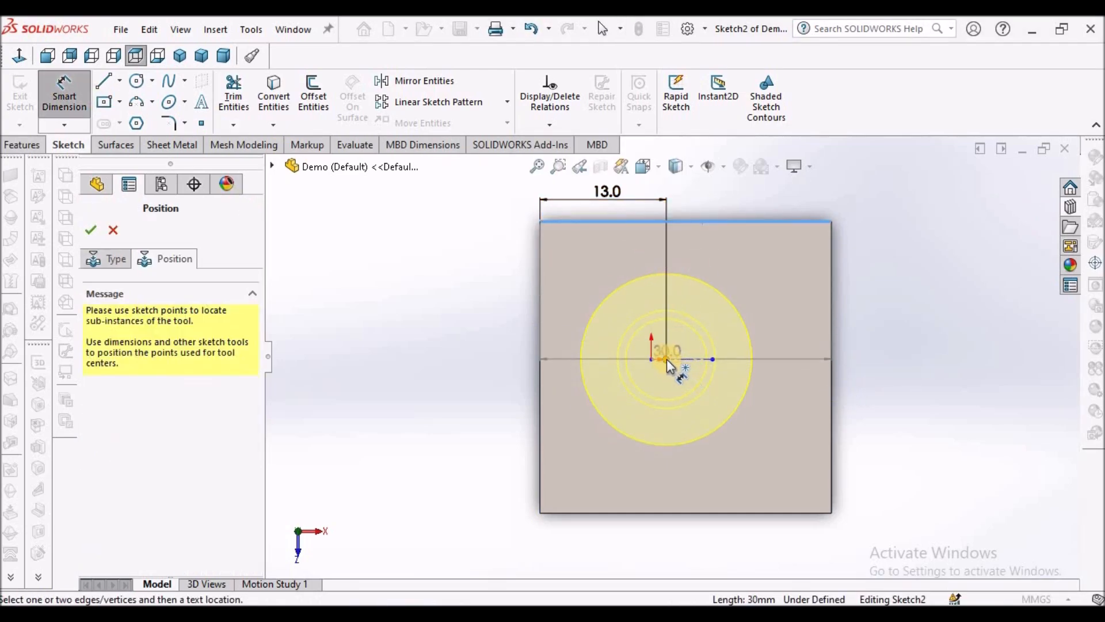
{"action": "left_click", "coordinate": [874, 305]}
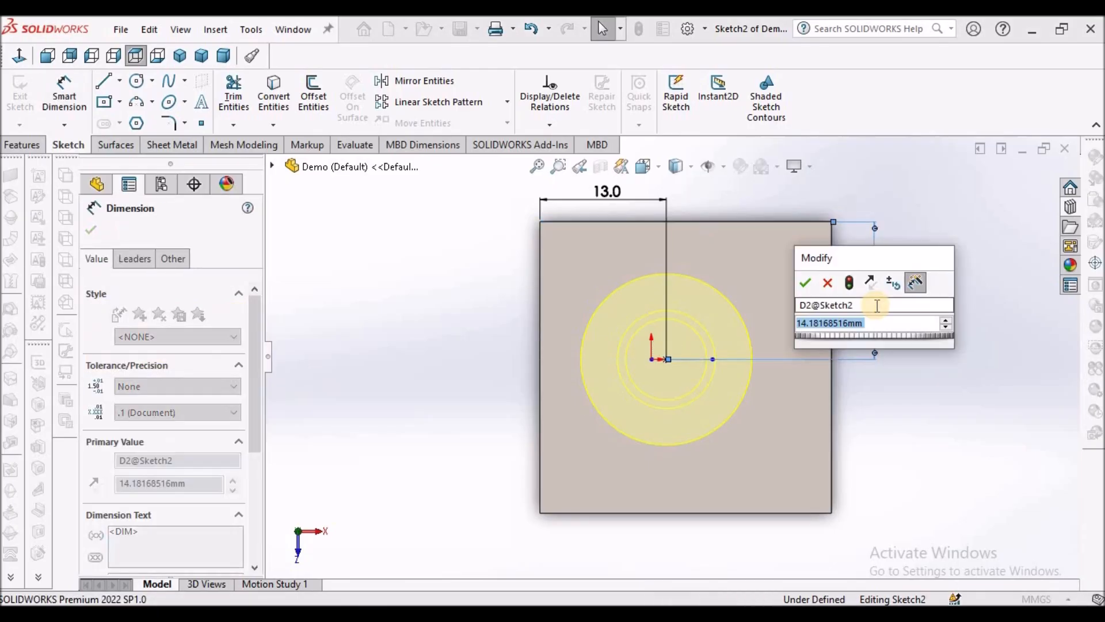
{"action": "type", "text": "14"}
{"action": "key", "text": "Return"}
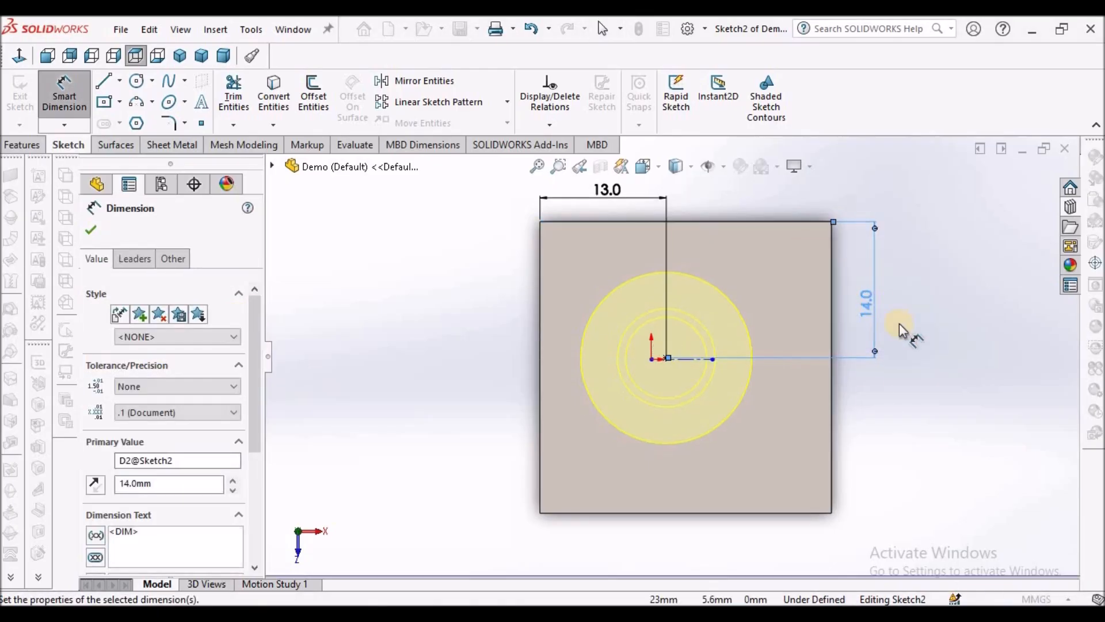
{"action": "left_click", "coordinate": [90, 230]}
Flip the counter sink emboss tool to the opposite side of the plate and create the feature.
{"action": "left_click", "coordinate": [109, 259]}
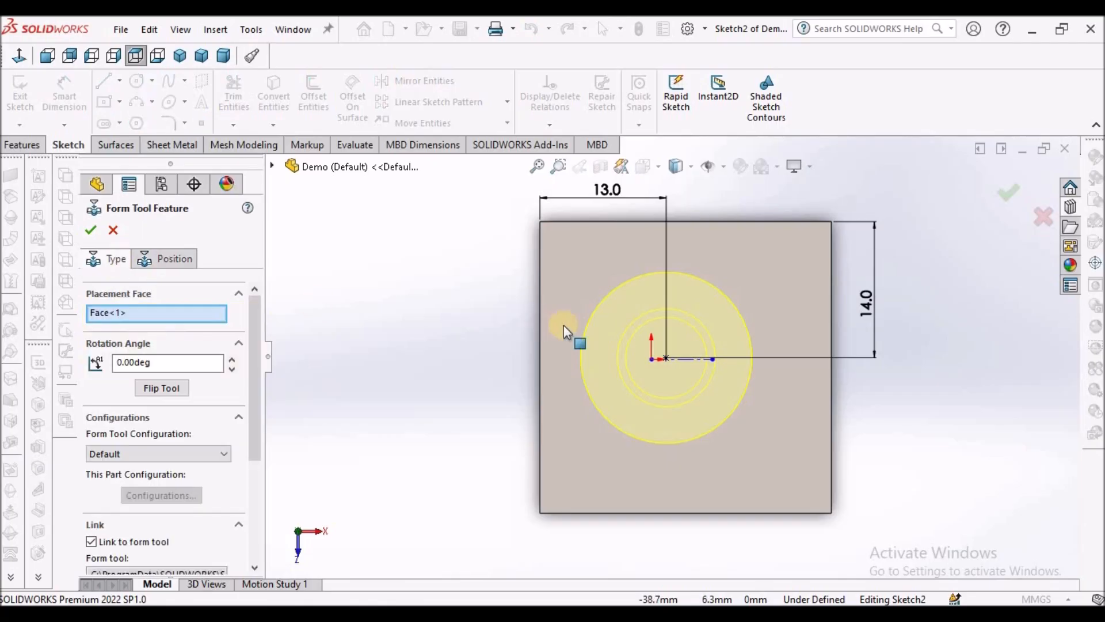
{"action": "middle_click_drag", "start_coordinate": [652, 378], "coordinate": [629, 216]}
{"action": "middle_click_drag", "start_coordinate": [718, 426], "coordinate": [409, 400]}
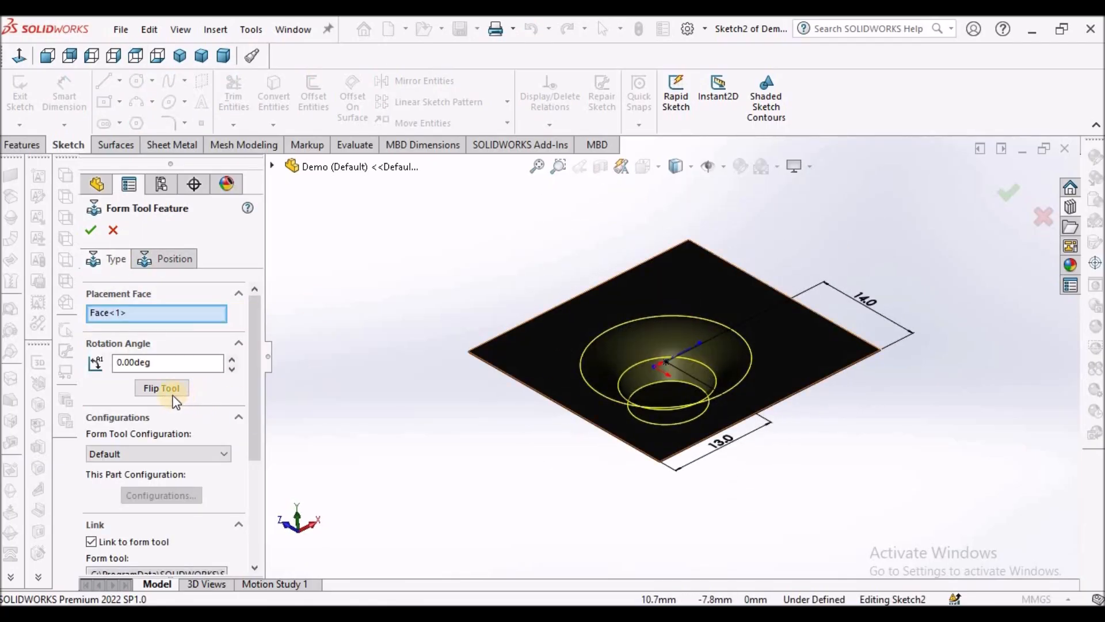
{"action": "middle_click_drag", "start_coordinate": [637, 387], "coordinate": [658, 490]}
{"action": "left_click", "coordinate": [91, 229]}
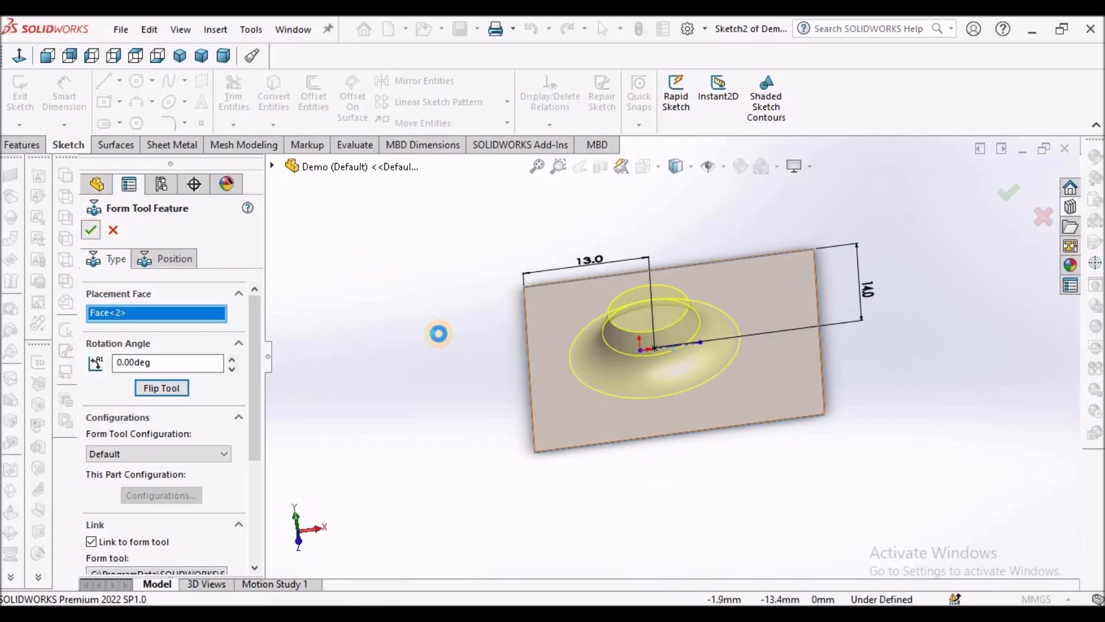
Delete the counter sink emboss feature together with its dependent sketches.
{"action": "middle_click_drag", "start_coordinate": [686, 340], "coordinate": [739, 380]}
{"action": "scroll", "coordinate": [874, 415], "scroll_direction": "up", "scroll_amount": 2}
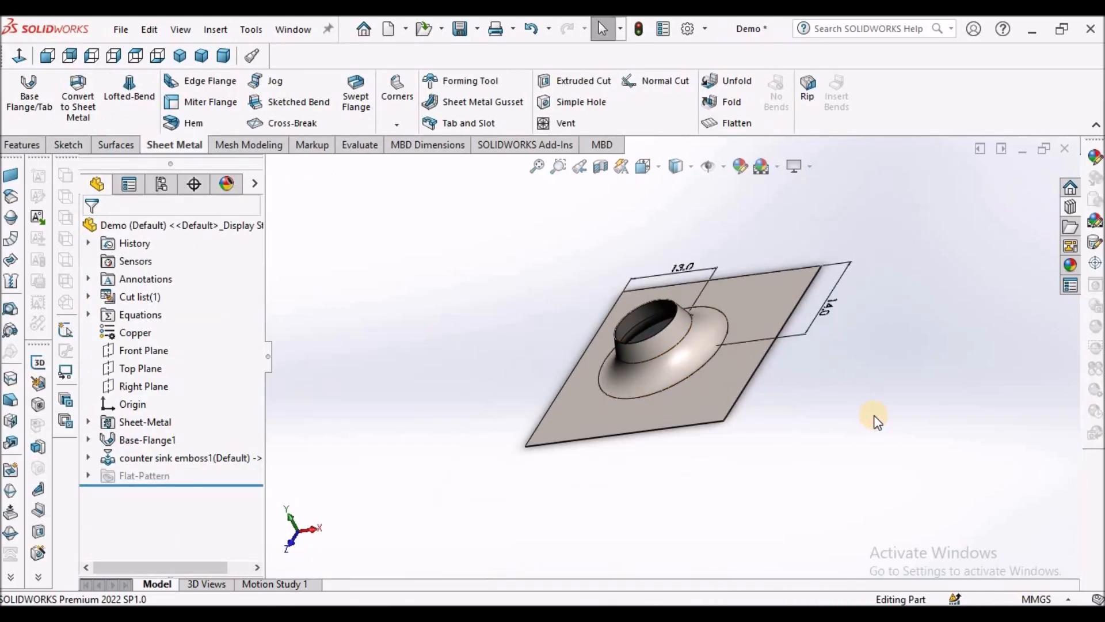
{"action": "mouse_move", "coordinate": [671, 361]}
{"action": "middle_mouse_down"}
{"action": "mouse_move", "coordinate": [735, 434]}
{"action": "mouse_move", "coordinate": [668, 302]}
{"action": "mouse_move", "coordinate": [730, 374]}
{"action": "mouse_move", "coordinate": [678, 353]}
{"action": "middle_mouse_up"}
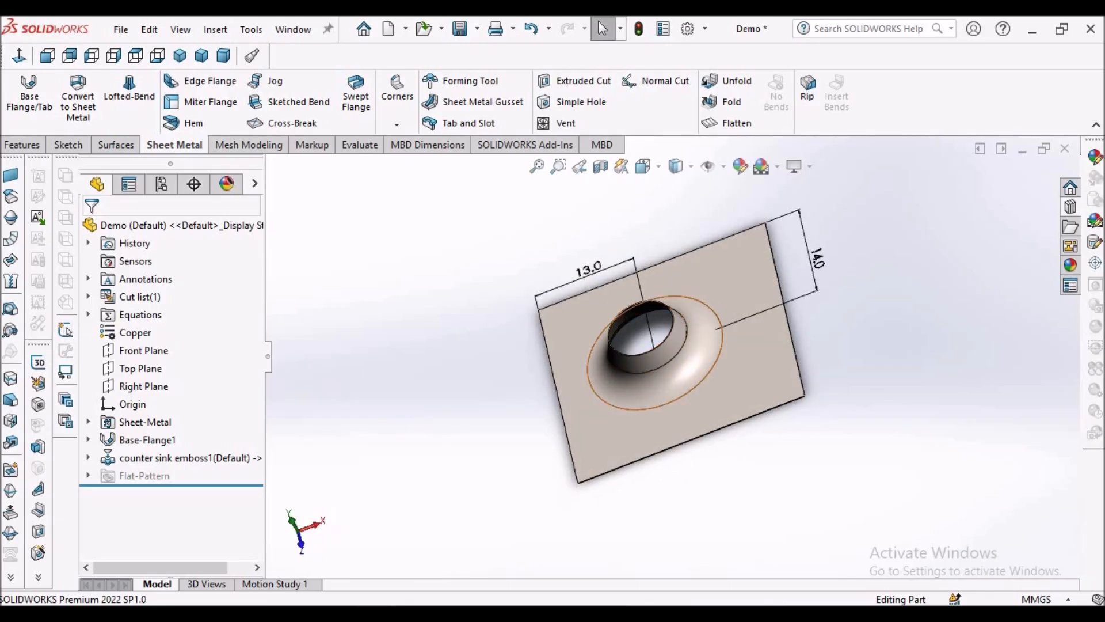
{"action": "left_click", "coordinate": [1071, 205]}
{"action": "left_click", "coordinate": [154, 459]}
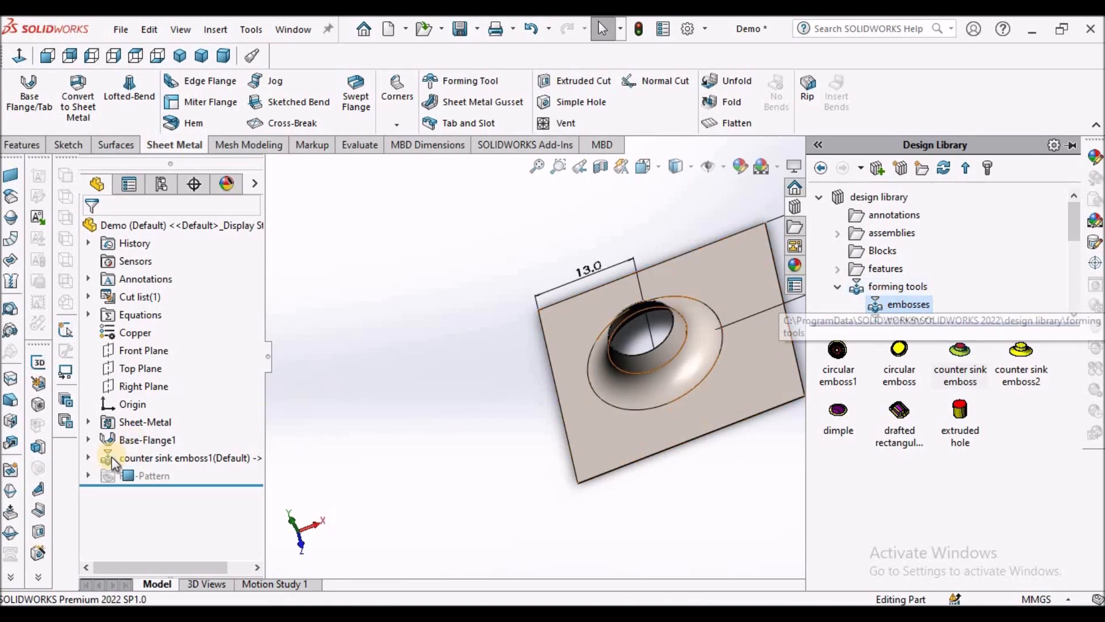
{"action": "right_click", "coordinate": [153, 457]}
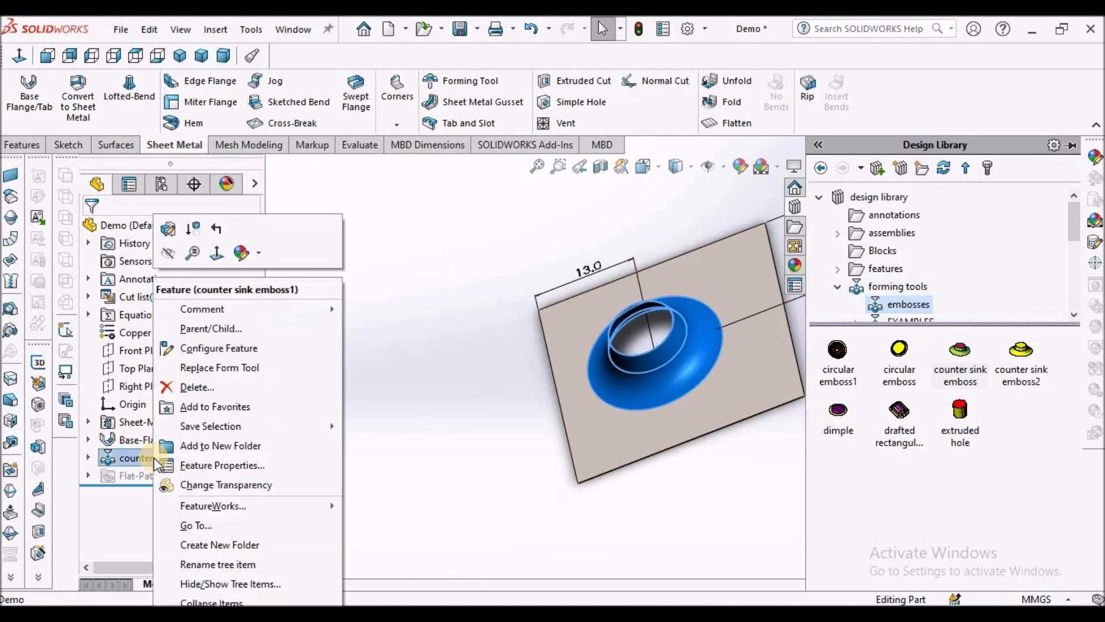
{"action": "left_click", "coordinate": [198, 378]}
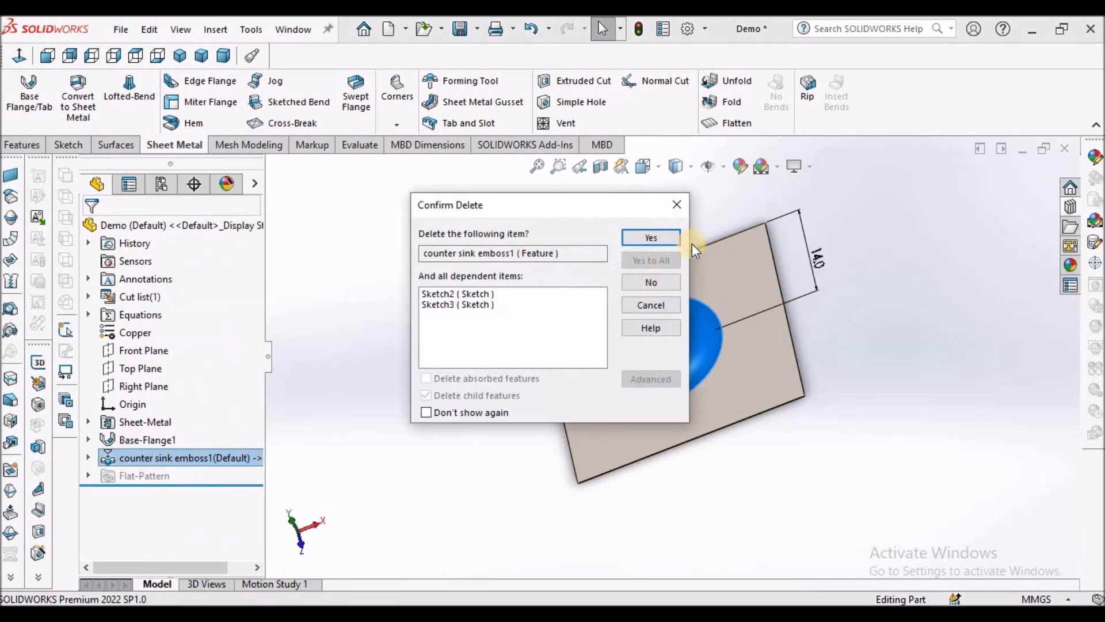
{"action": "left_click", "coordinate": [649, 238]}
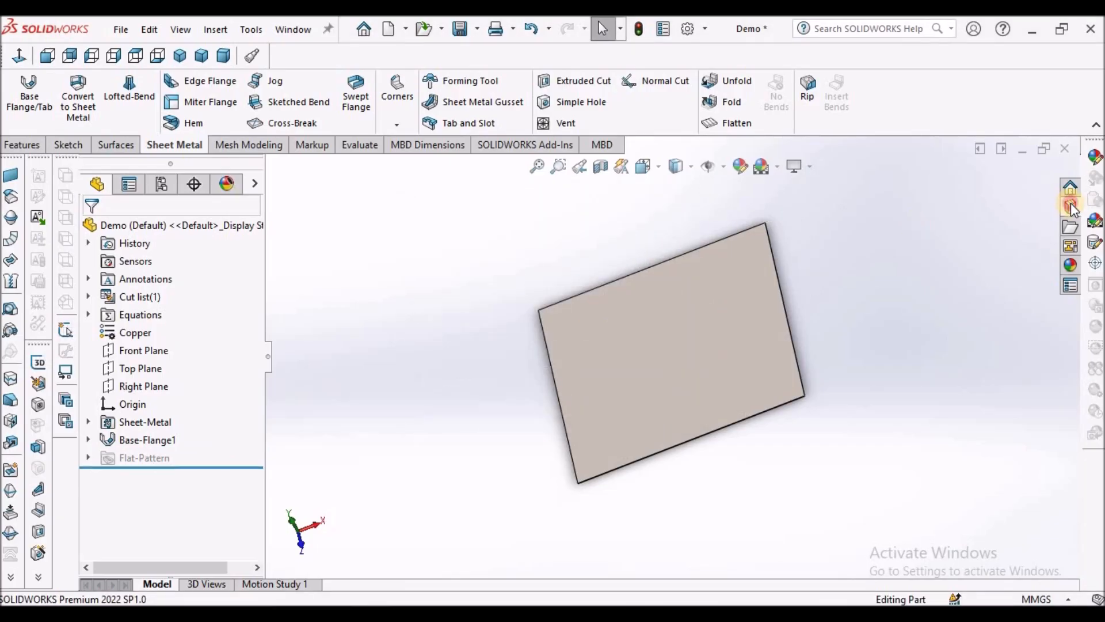
Place the counter sink emboss2 forming tool on the plate, flip its direction and create the feature.
{"action": "left_click", "coordinate": [1096, 221]}
{"action": "left_click_drag", "start_coordinate": [1017, 365], "coordinate": [665, 347]}
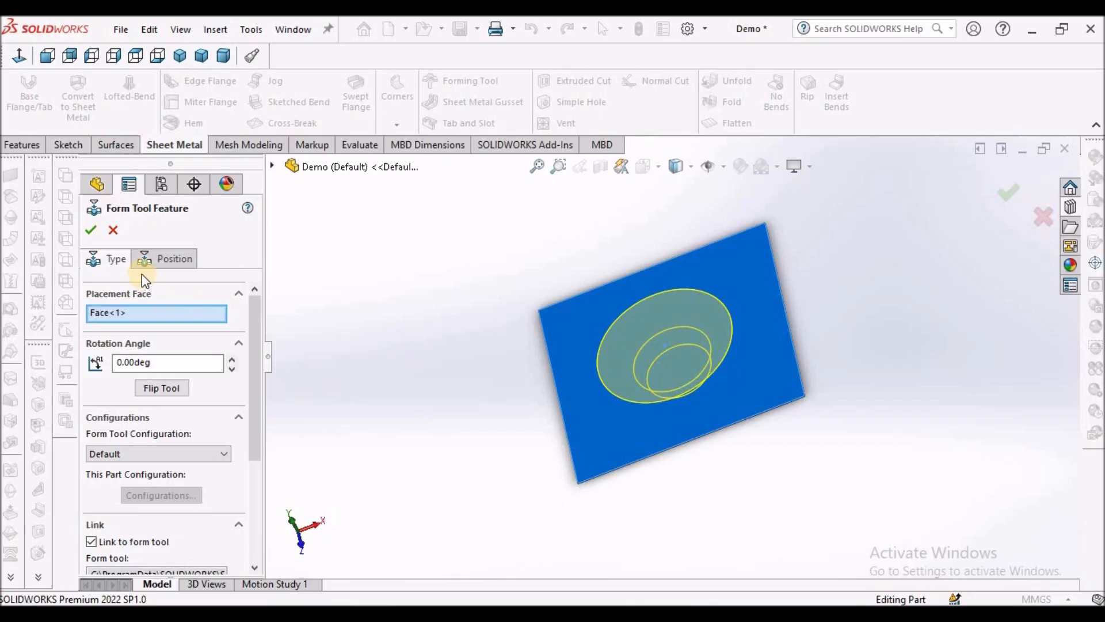
{"action": "left_click", "coordinate": [162, 387]}
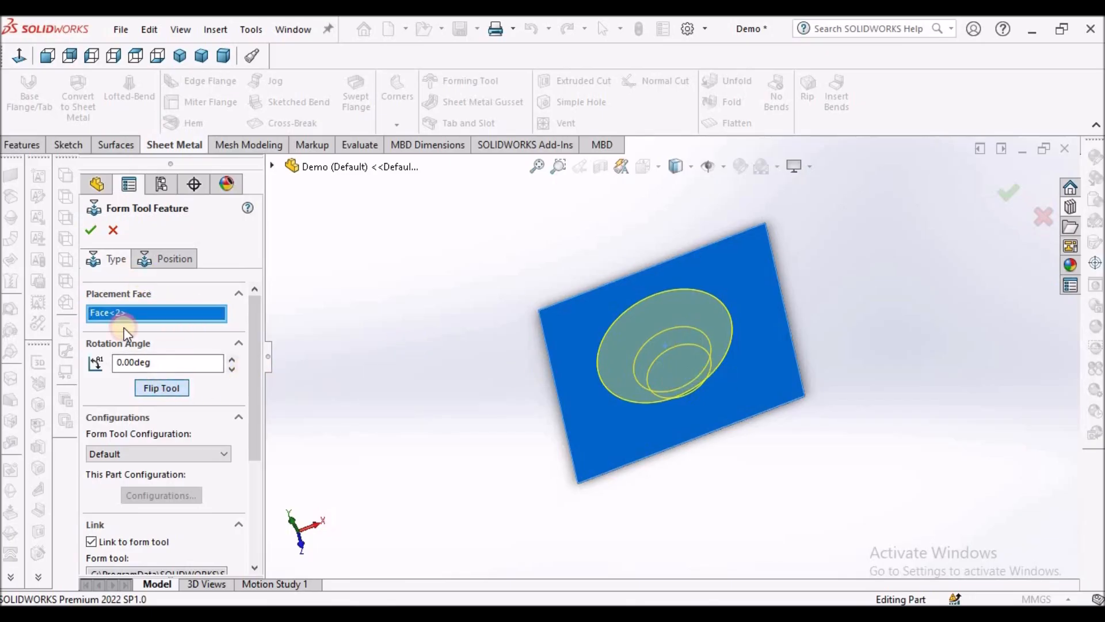
{"action": "left_click", "coordinate": [97, 233]}
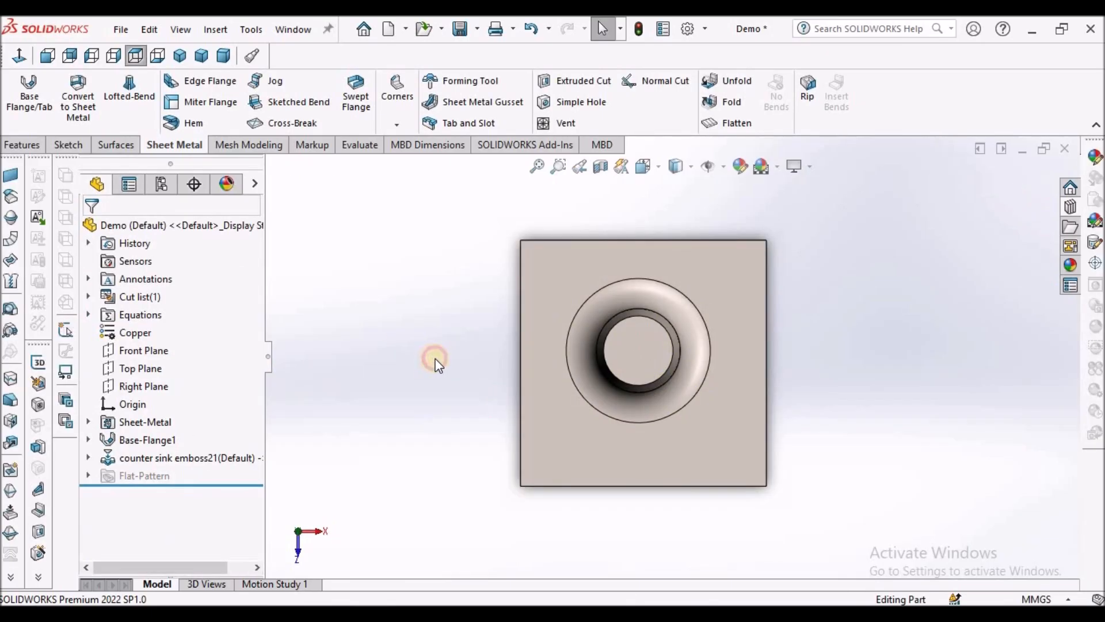
Delete the counter sink emboss2 feature together with its dependent sketches.
{"action": "middle_click_drag", "start_coordinate": [697, 288], "coordinate": [691, 410]}
{"action": "middle_click_drag", "start_coordinate": [664, 365], "coordinate": [296, 410]}
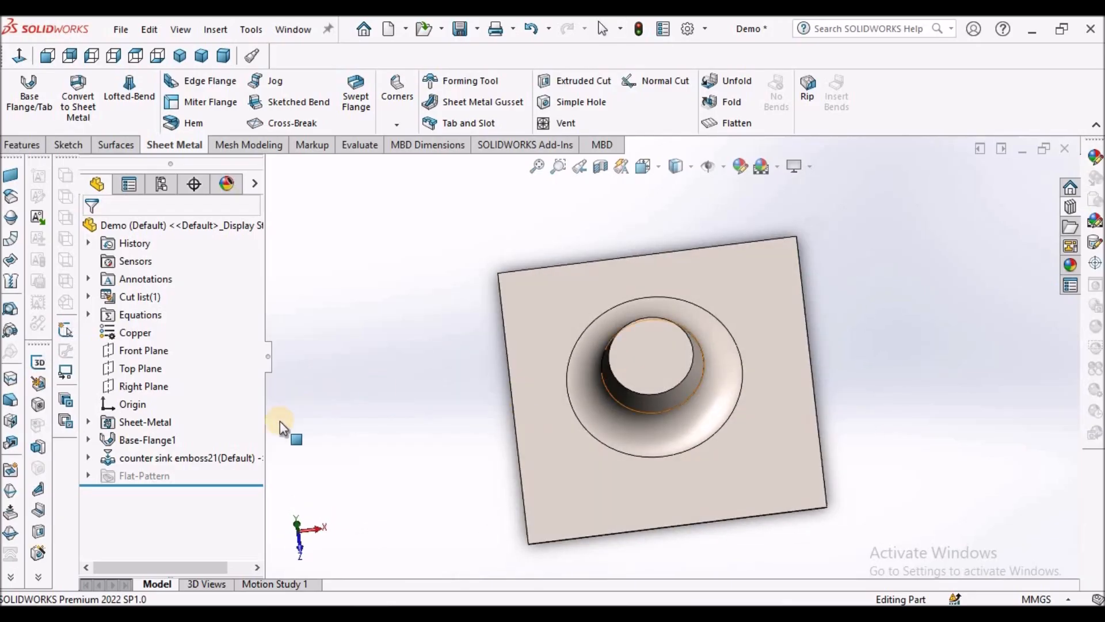
{"action": "right_click", "coordinate": [213, 459]}
{"action": "left_click", "coordinate": [256, 386]}
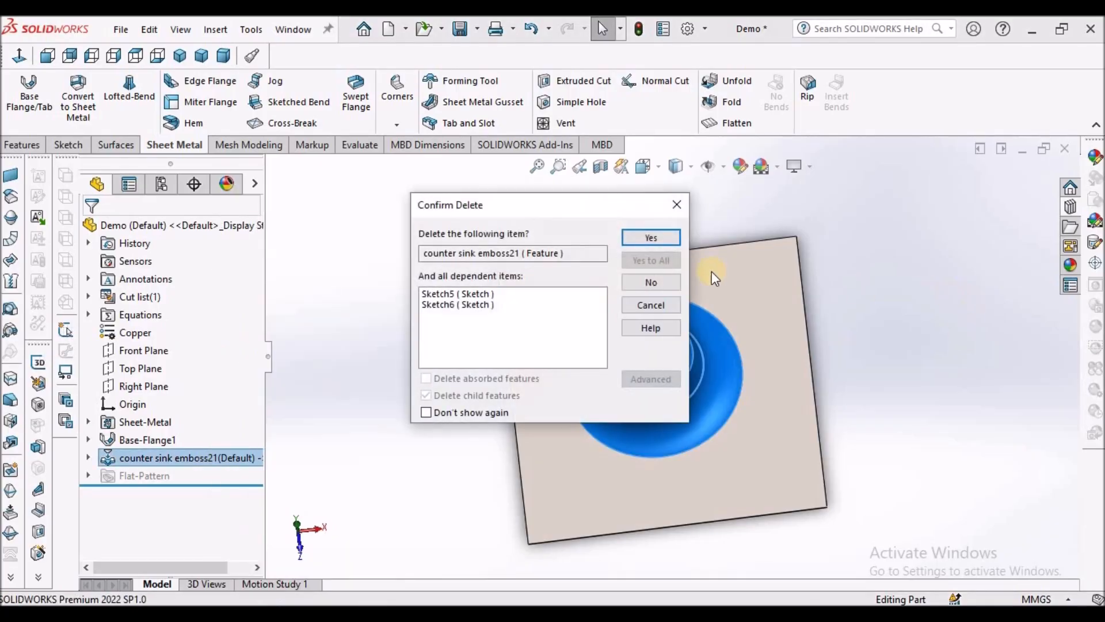
{"action": "left_click", "coordinate": [651, 238]}
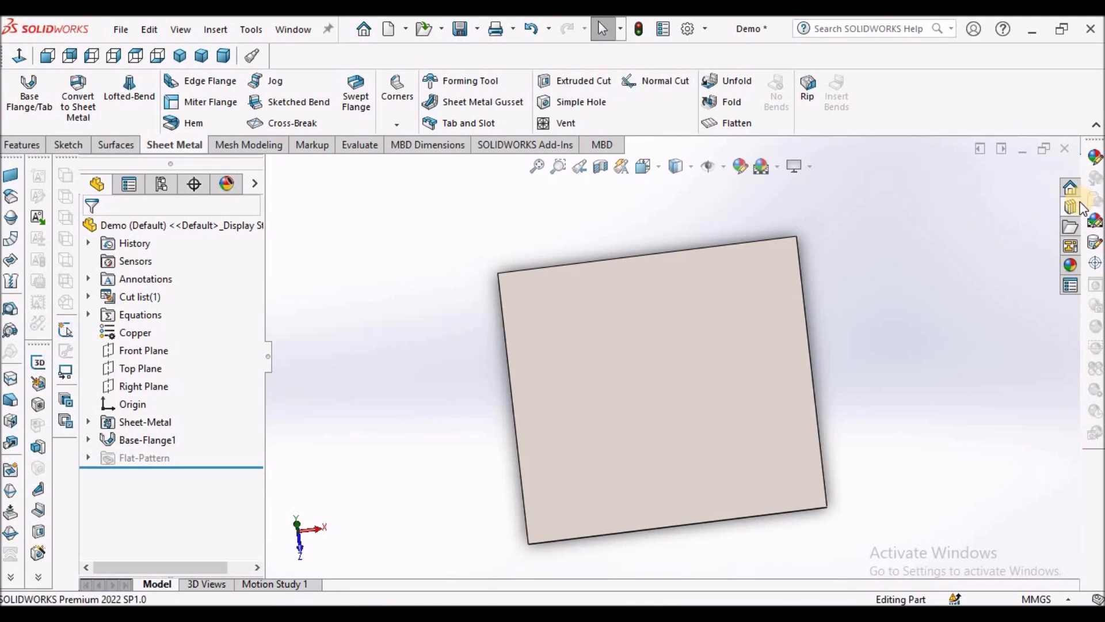
Apply the forming tool named 123 from the library's EXAMPLES folder to the blank plate's face.
{"action": "left_click", "coordinate": [1083, 206]}
{"action": "left_click", "coordinate": [887, 288]}
{"action": "mouse_move", "coordinate": [1074, 233]}
{"action": "left_mouse_down"}
{"action": "mouse_move", "coordinate": [1077, 271]}
{"action": "mouse_move", "coordinate": [1074, 245]}
{"action": "left_mouse_up"}
{"action": "left_click", "coordinate": [912, 233]}
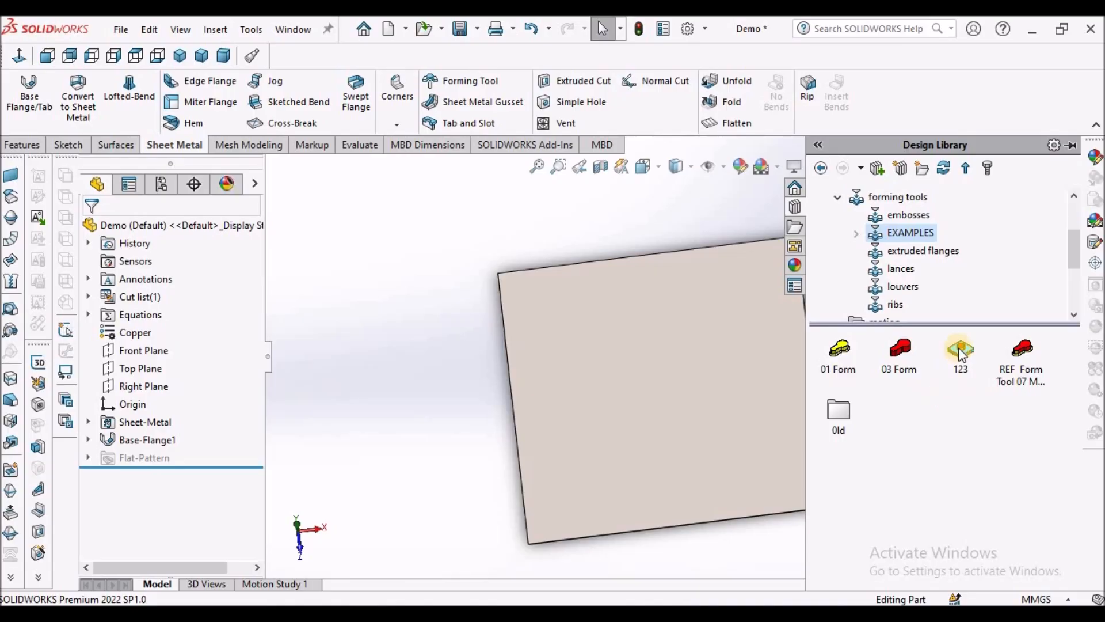
{"action": "left_click_drag", "start_coordinate": [728, 368], "coordinate": [669, 364]}
{"action": "middle_click_drag", "start_coordinate": [688, 291], "coordinate": [750, 372]}
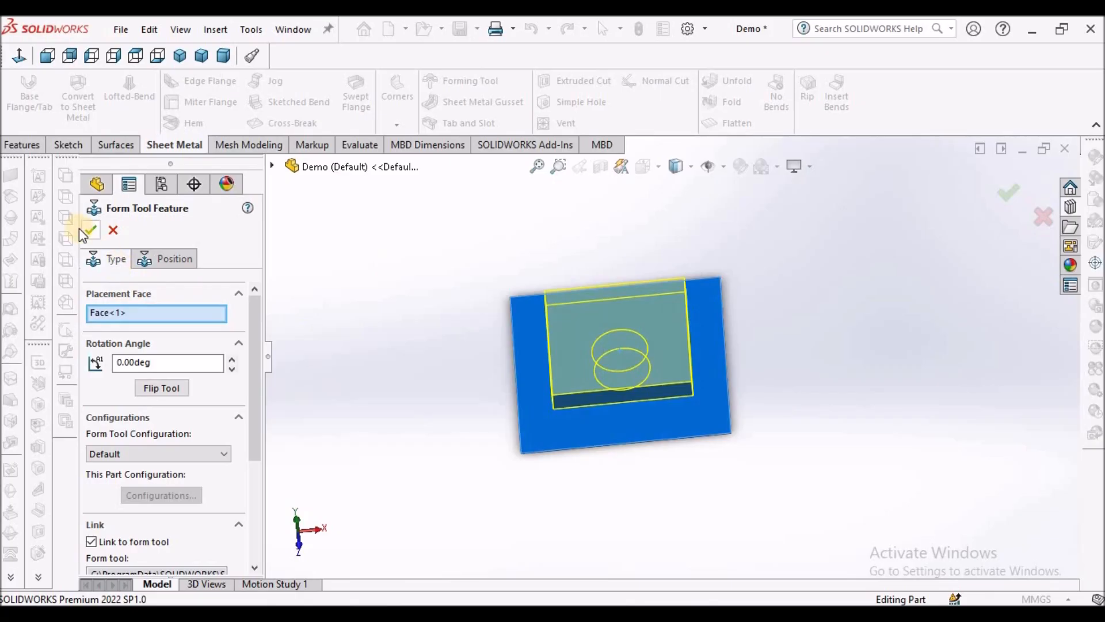
{"action": "middle_click_drag", "start_coordinate": [502, 273], "coordinate": [561, 426]}
{"action": "left_click", "coordinate": [167, 463]}
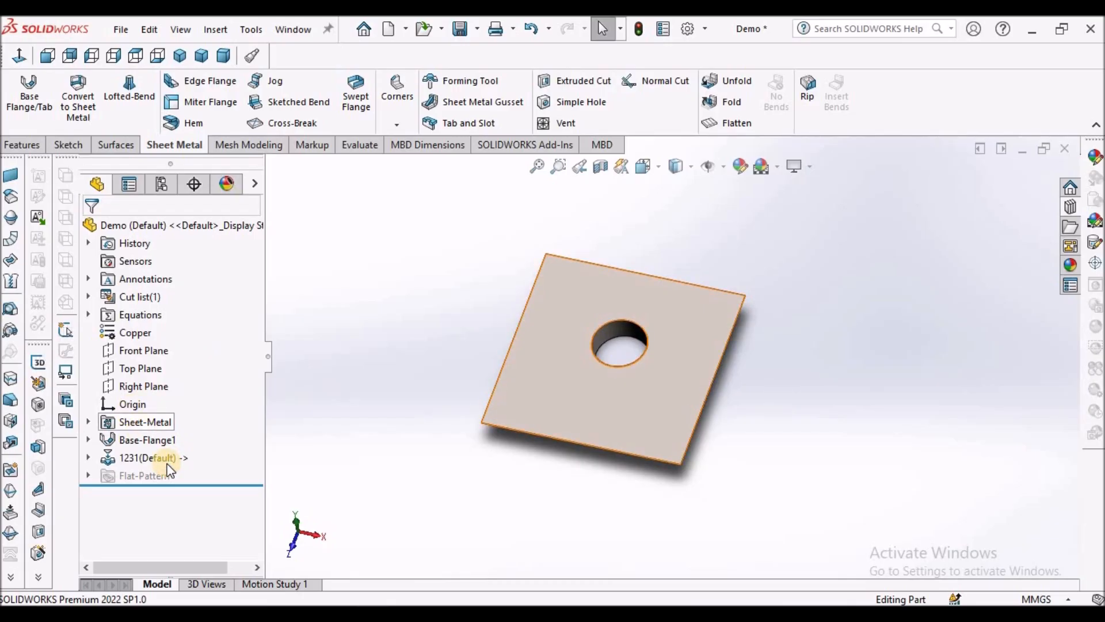
Delete the 123 forming tool feature from the sheet metal plate.
{"action": "right_click", "coordinate": [169, 466]}
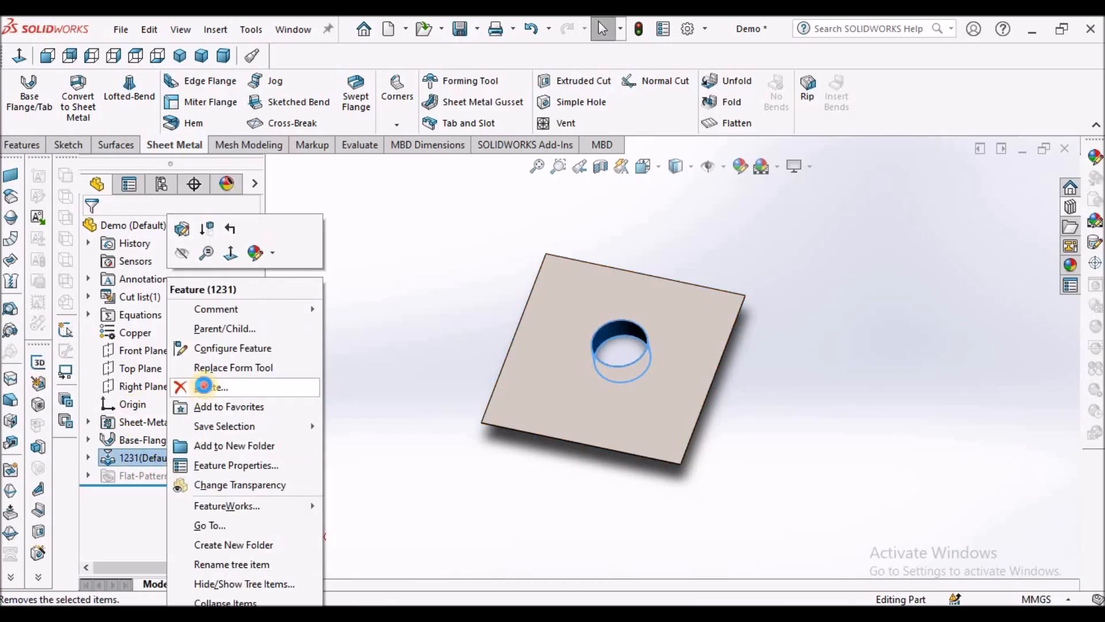
{"action": "left_click", "coordinate": [201, 388]}
{"action": "left_click", "coordinate": [796, 277]}
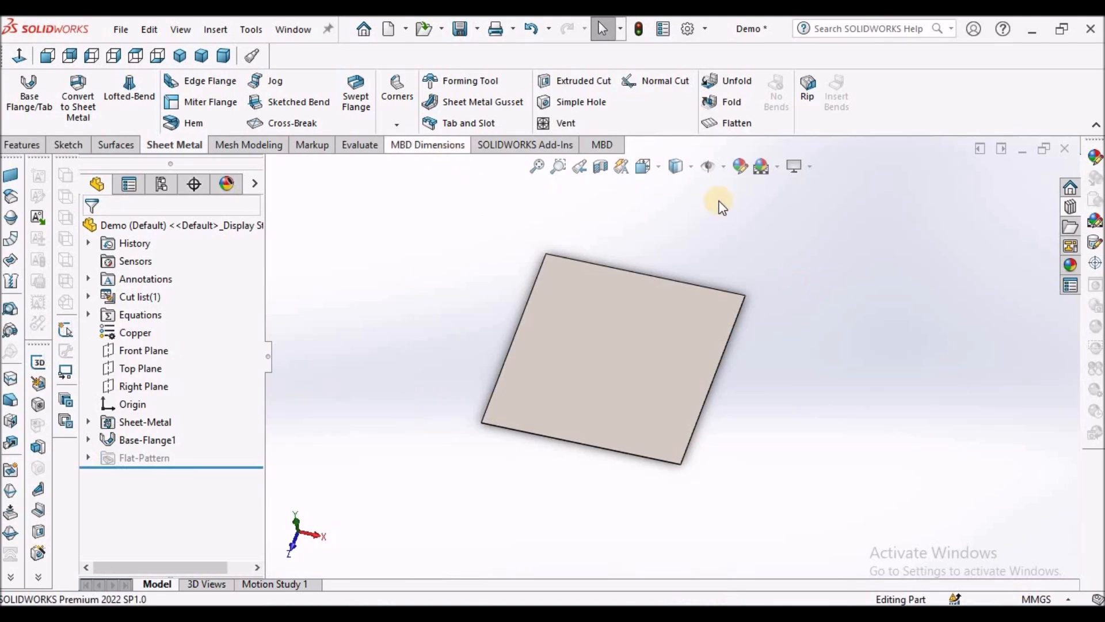
Examine the forming tools supplied in the design library's louvers, lances, ribs and extruded flanges folders.
{"action": "left_click", "coordinate": [1077, 209]}
{"action": "left_click", "coordinate": [899, 197]}
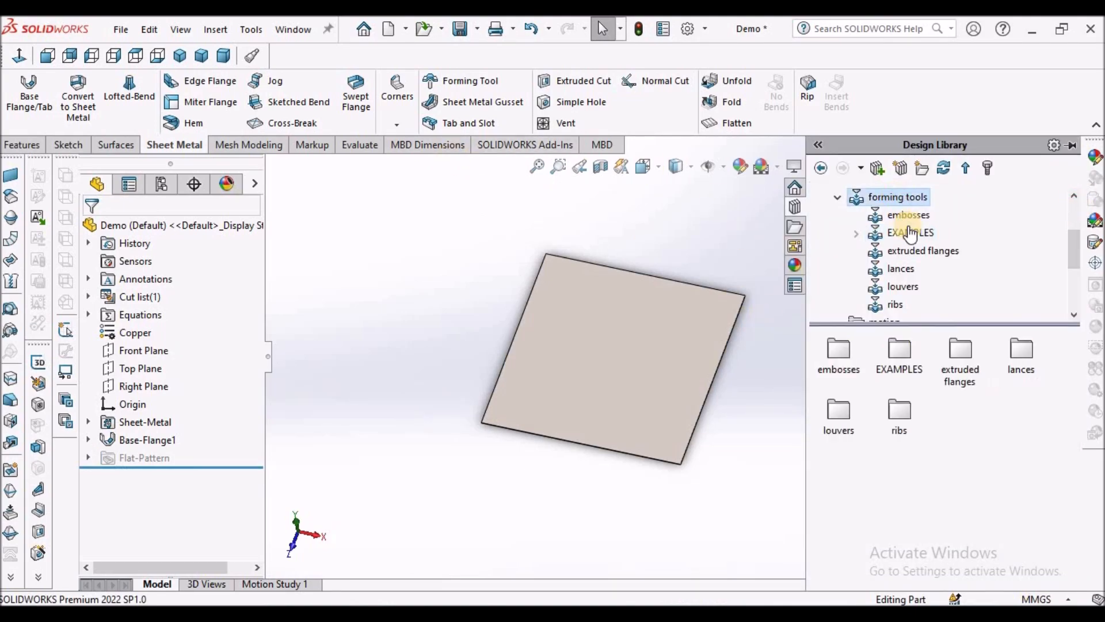
{"action": "scroll", "coordinate": [927, 265], "scroll_direction": "up", "scroll_amount": 2}
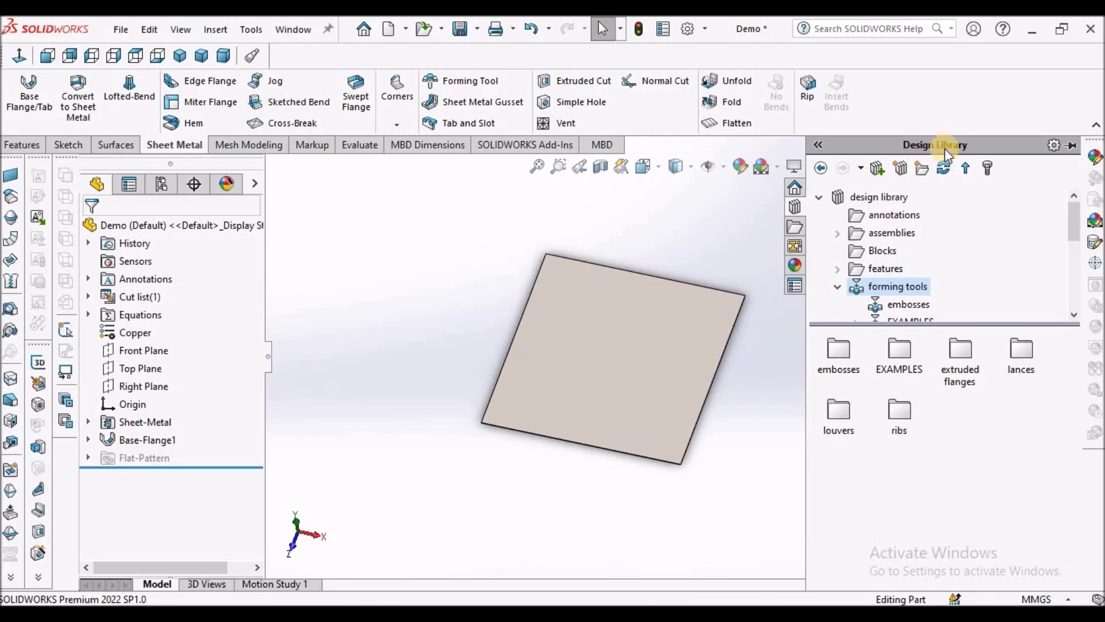
{"action": "scroll", "coordinate": [926, 288], "scroll_direction": "down", "scroll_amount": 2}
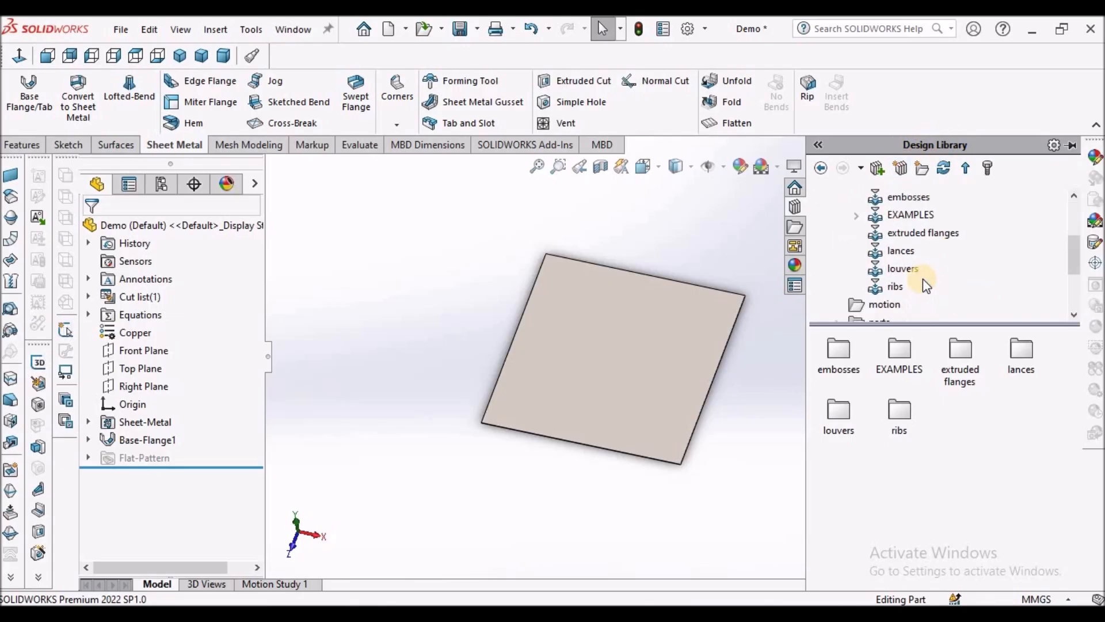
{"action": "left_click", "coordinate": [902, 271]}
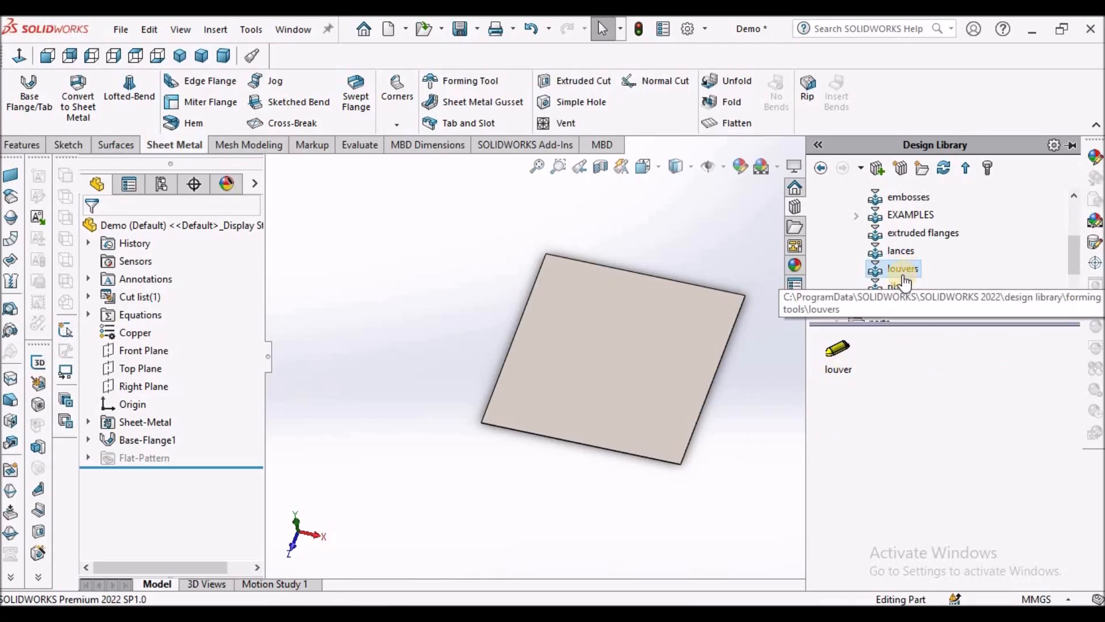
{"action": "left_click", "coordinate": [901, 252]}
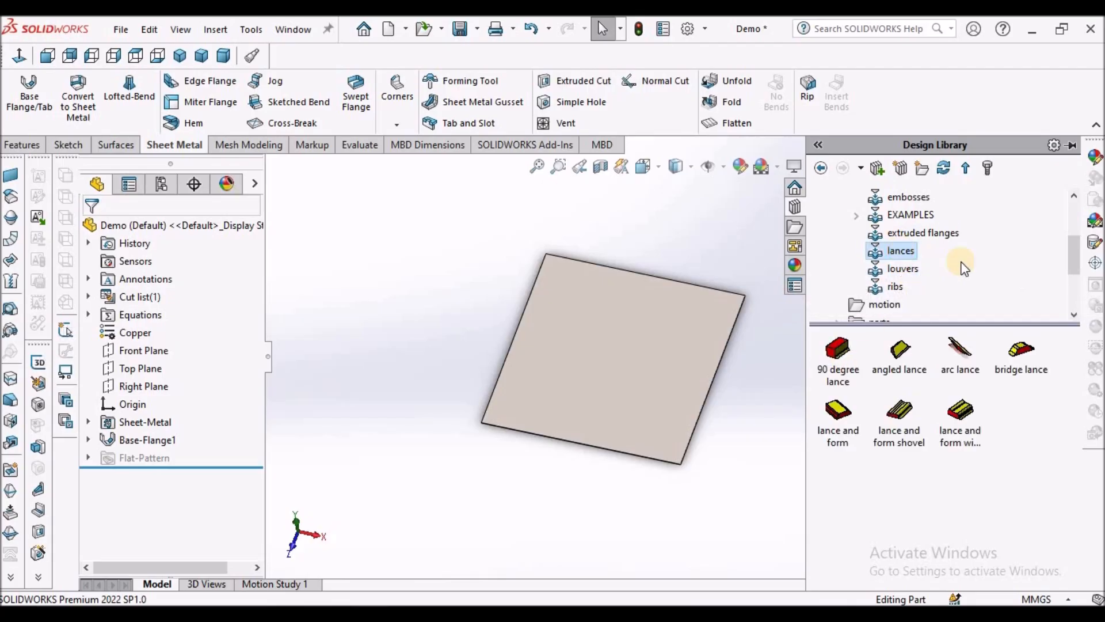
{"action": "left_click", "coordinate": [895, 287]}
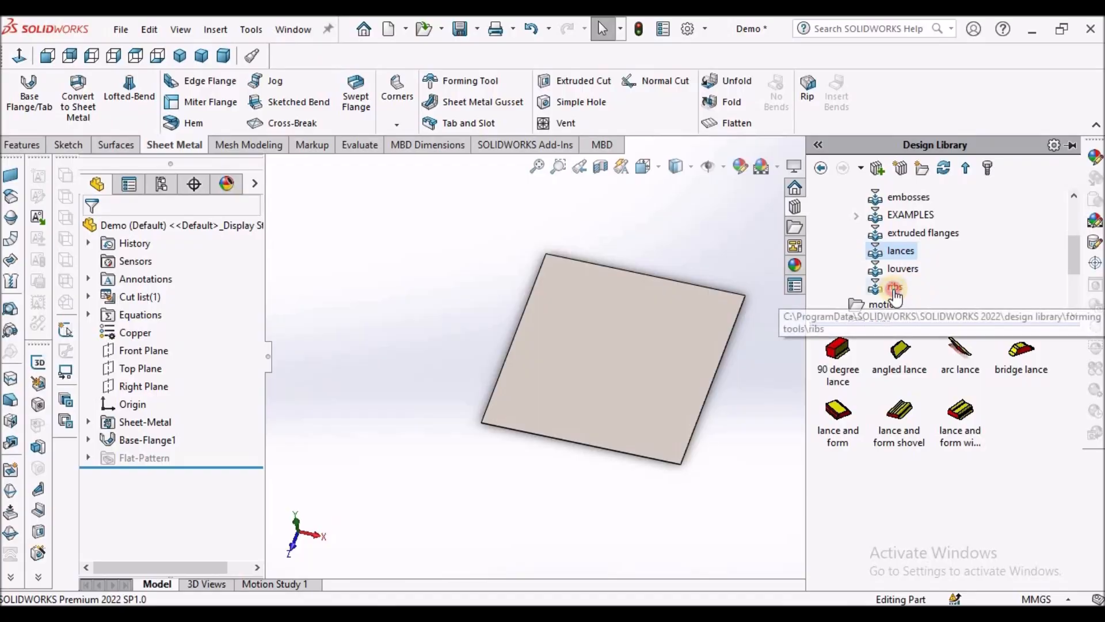
{"action": "left_click", "coordinate": [905, 235]}
{"action": "scroll", "coordinate": [920, 258], "scroll_direction": "up", "scroll_amount": 2}
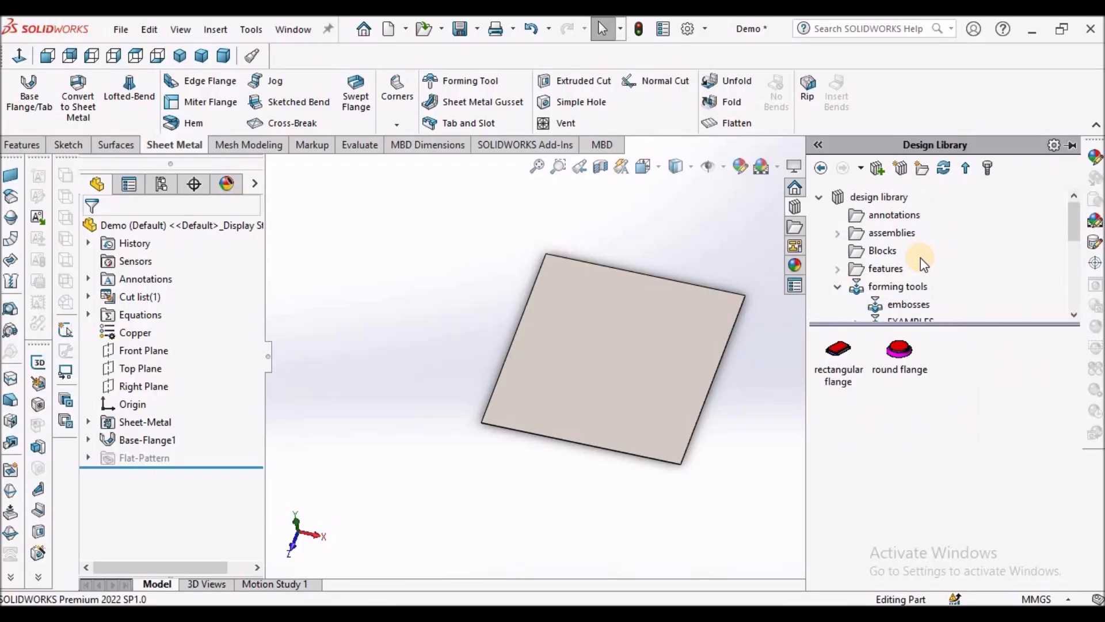
{"action": "left_click", "coordinate": [871, 286]}
Switch from the plate to the open part document 00 Form - Demo.
{"action": "left_click", "coordinate": [224, 55]}
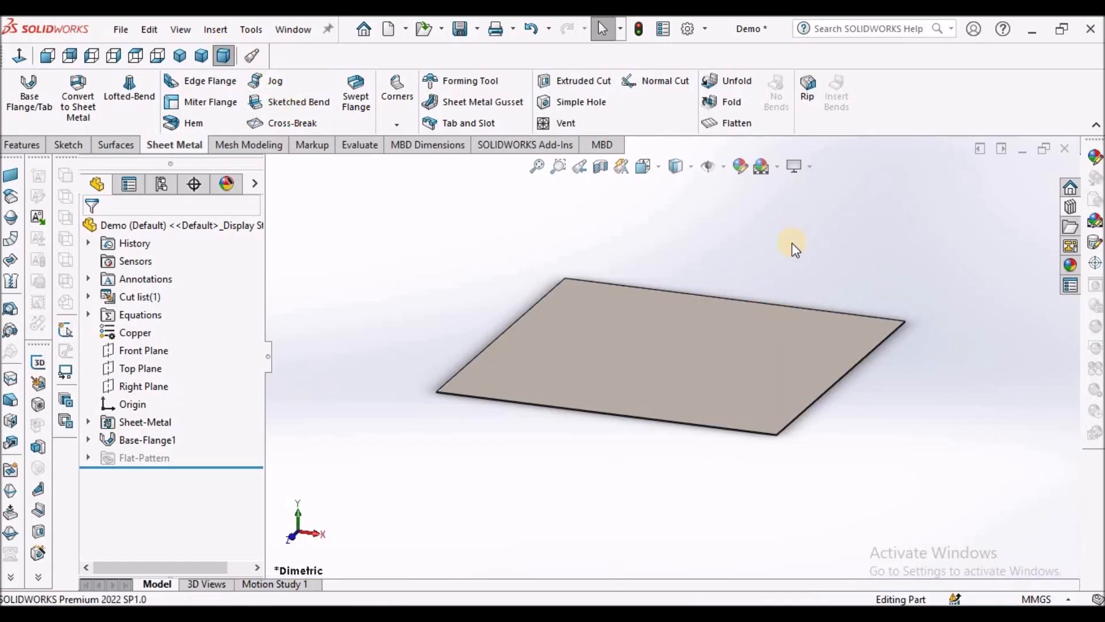
{"action": "middle_click_drag", "start_coordinate": [772, 250], "coordinate": [791, 305]}
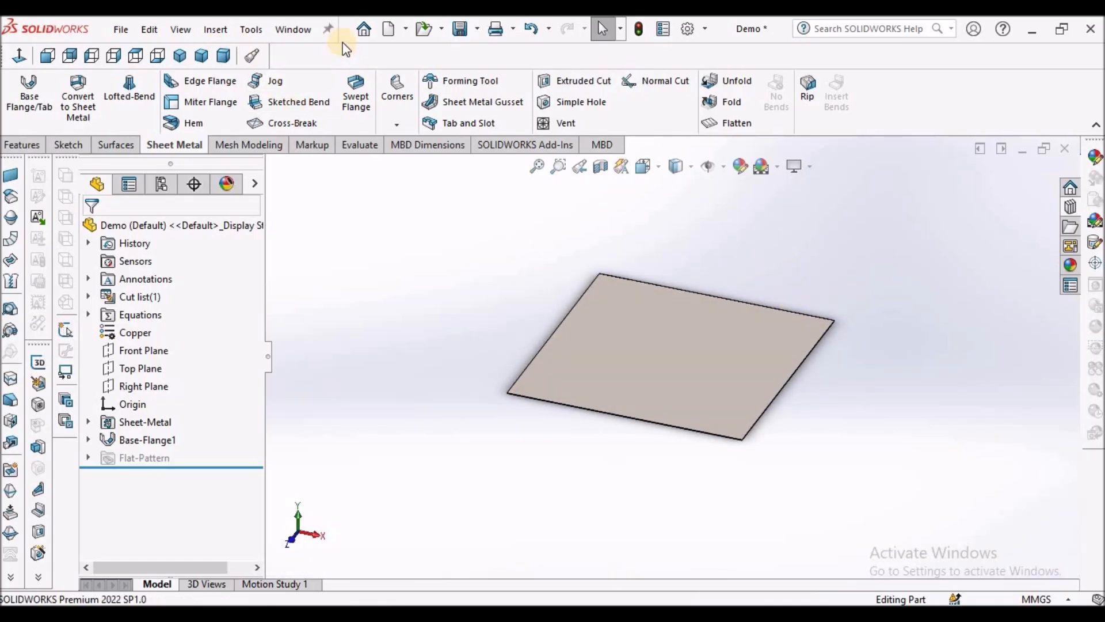
{"action": "left_click", "coordinate": [294, 32]}
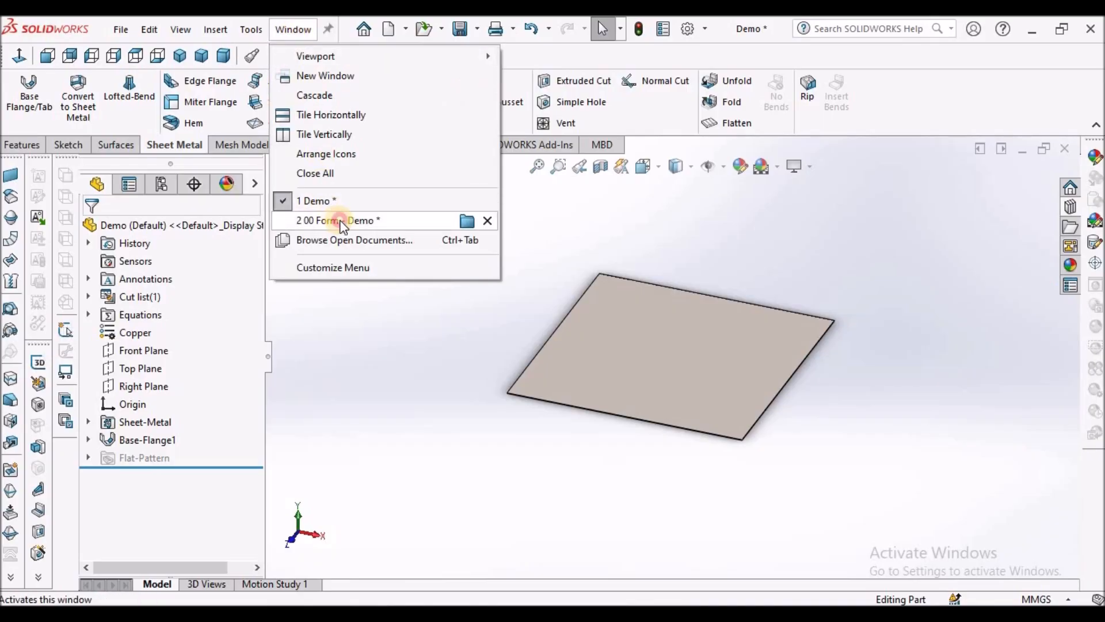
{"action": "left_click", "coordinate": [769, 309]}
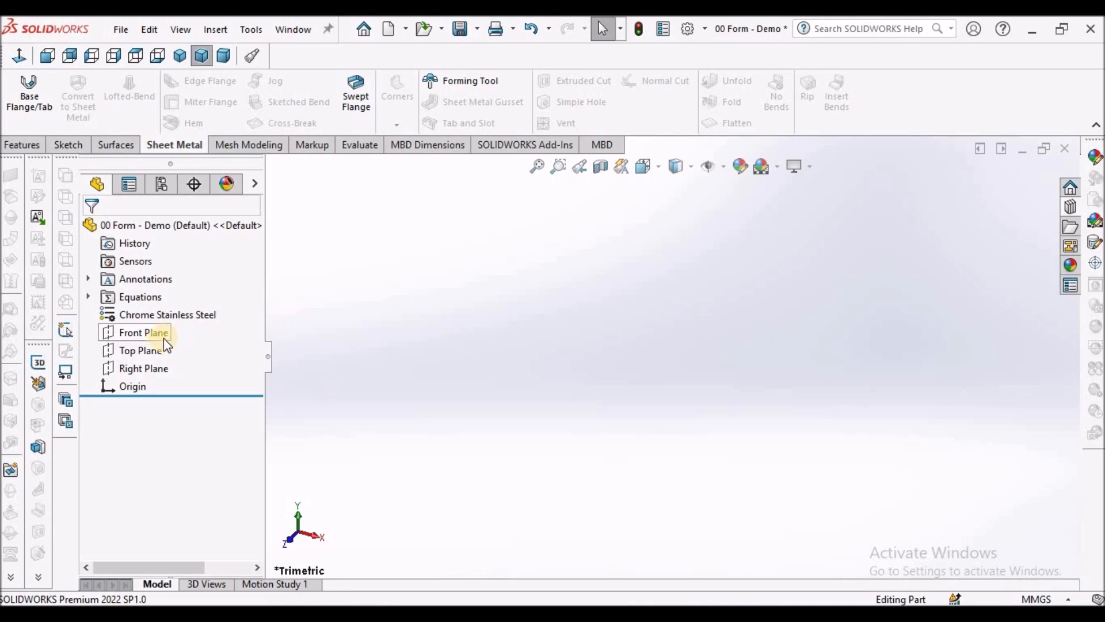
Start a sketch on the Top Plane and draw a vertical midpoint line about 15 mm long, centred on the origin.
{"action": "left_click", "coordinate": [143, 349]}
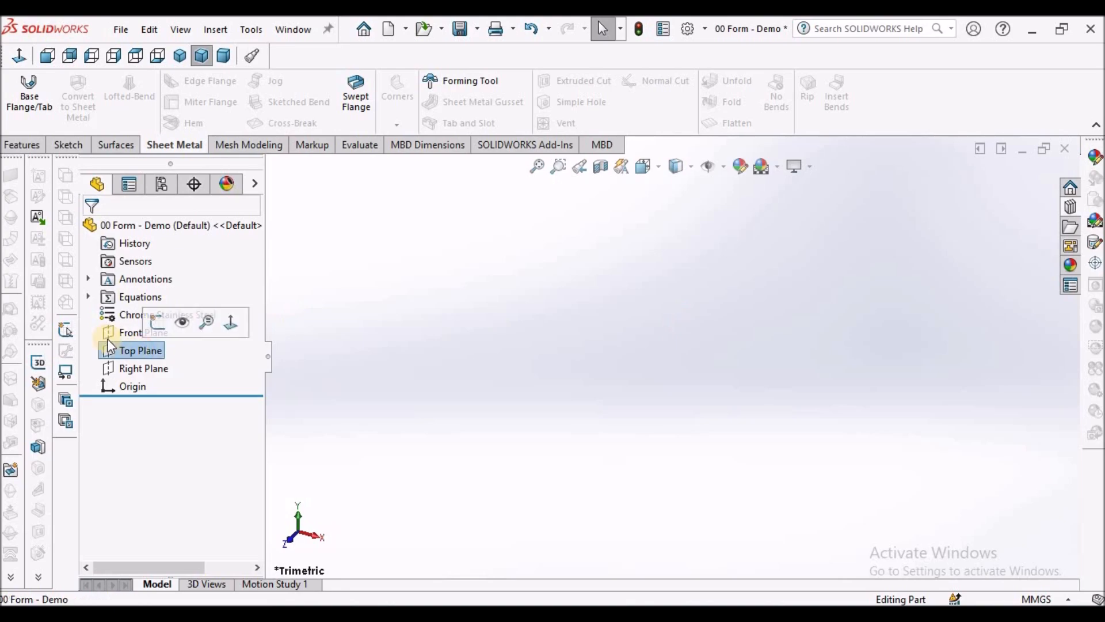
{"action": "left_click", "coordinate": [68, 145]}
{"action": "left_click", "coordinate": [19, 92]}
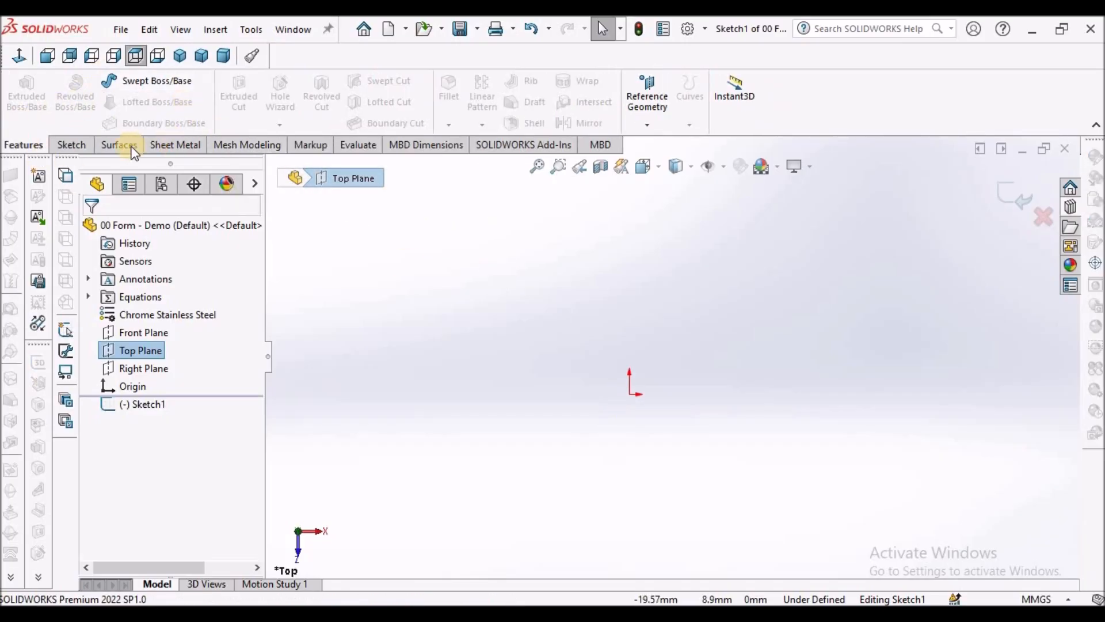
{"action": "left_click", "coordinate": [78, 145]}
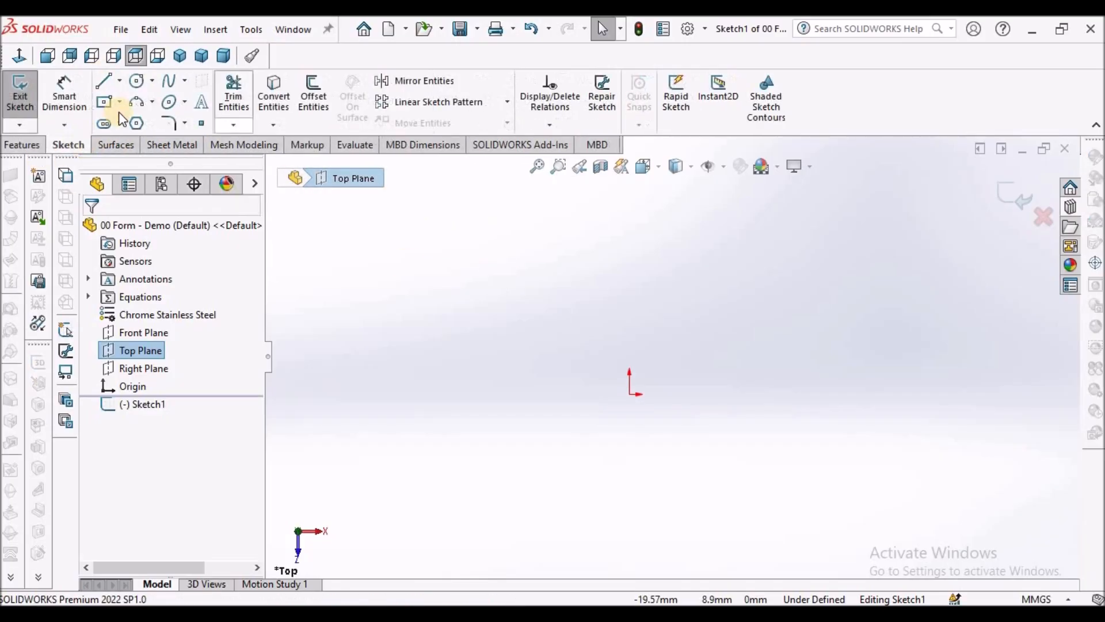
{"action": "left_click", "coordinate": [119, 83]}
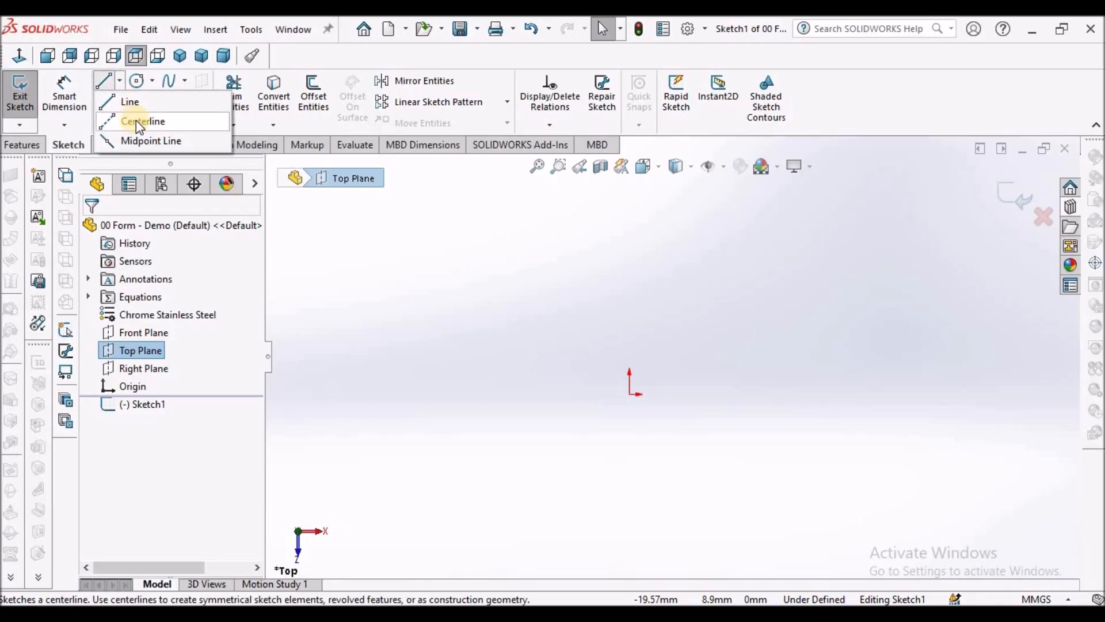
{"action": "left_click", "coordinate": [138, 141]}
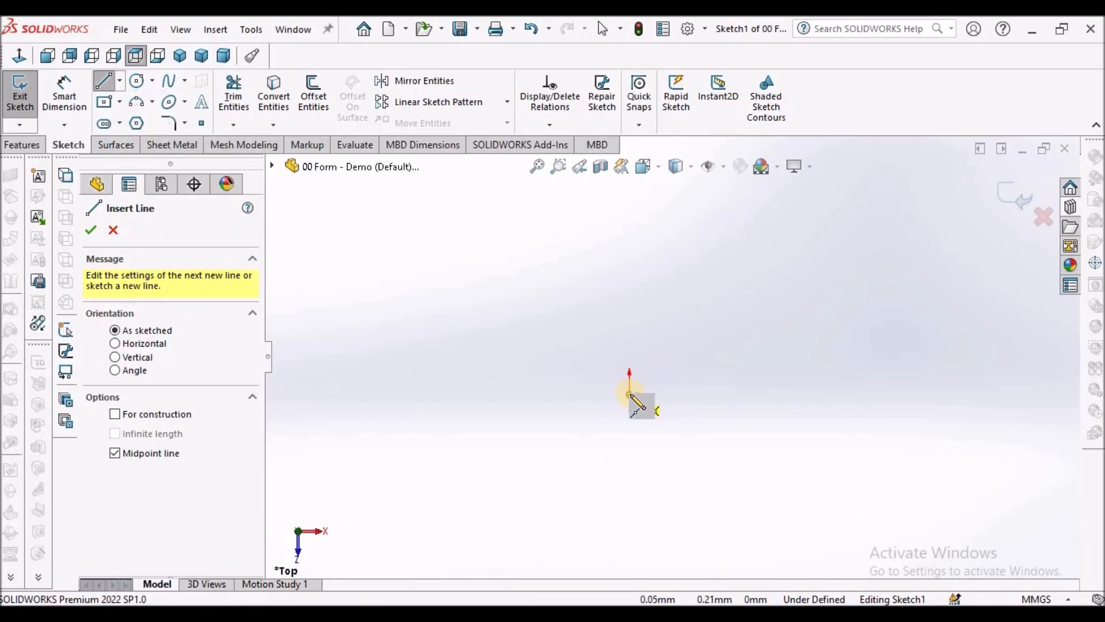
{"action": "left_click", "coordinate": [629, 393]}
{"action": "left_click", "coordinate": [631, 253]}
{"action": "right_click", "coordinate": [510, 320]}
{"action": "left_click", "coordinate": [536, 289]}
{"action": "scroll", "coordinate": [576, 351], "scroll_direction": "up", "scroll_amount": 4}
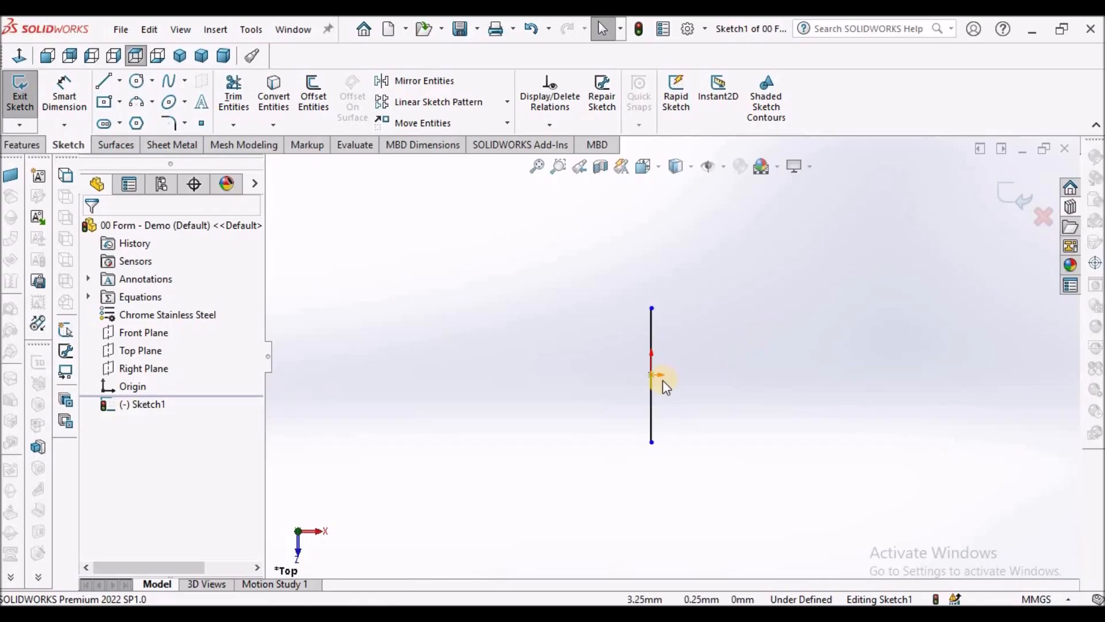
Dimension the vertical line's length and set it to 9 mm.
{"action": "left_click", "coordinate": [68, 94]}
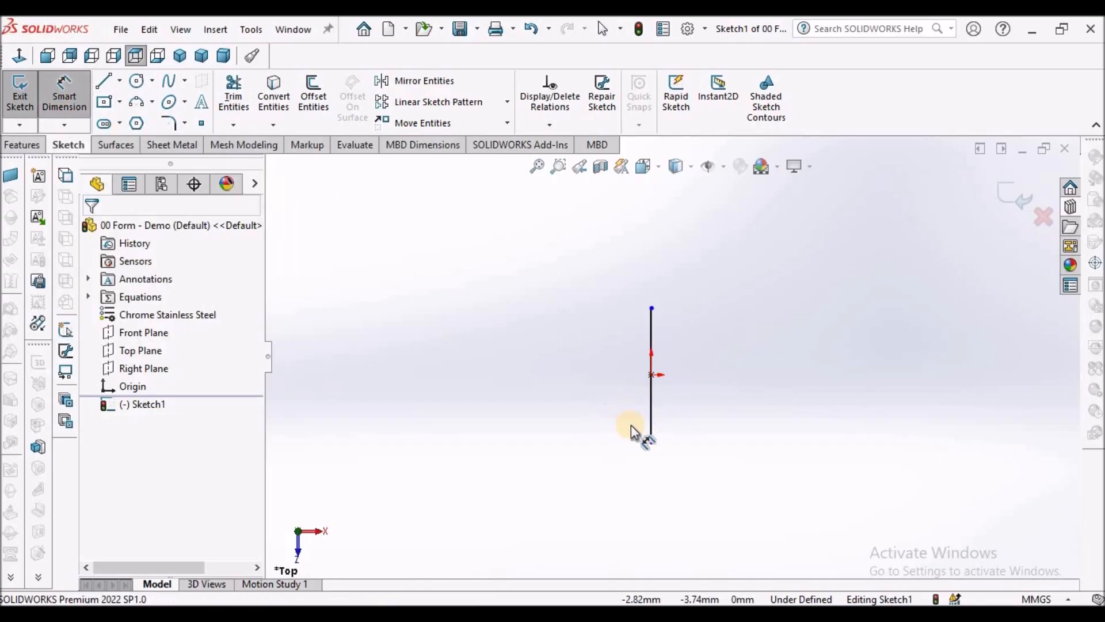
{"action": "left_click", "coordinate": [772, 394]}
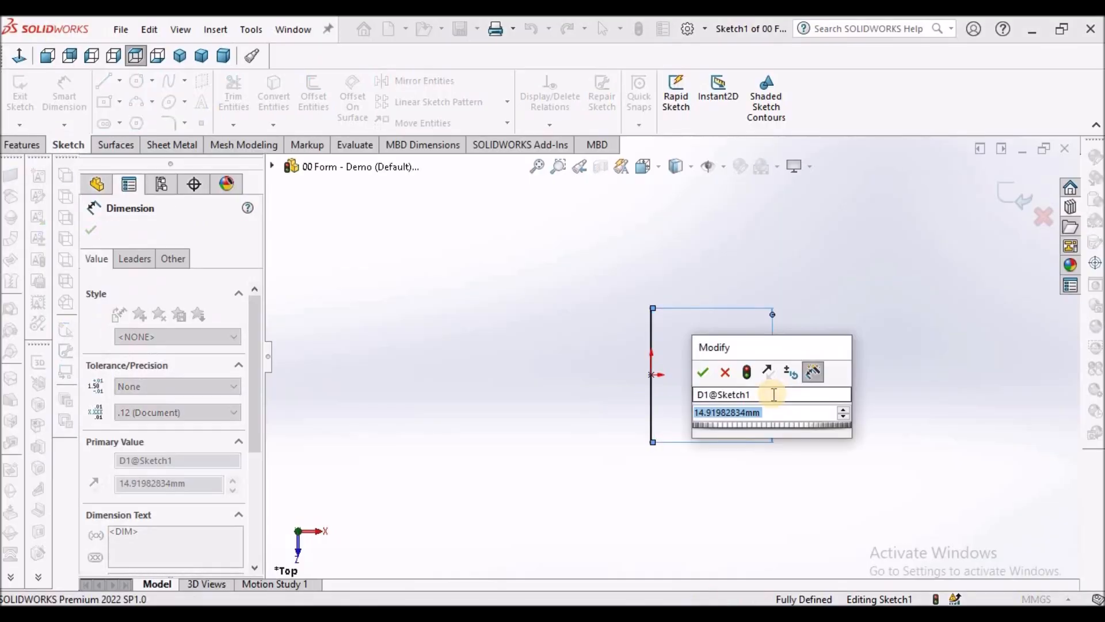
{"action": "type", "text": "9"}
{"action": "key", "text": "Return"}
{"action": "left_click", "coordinate": [907, 362]}
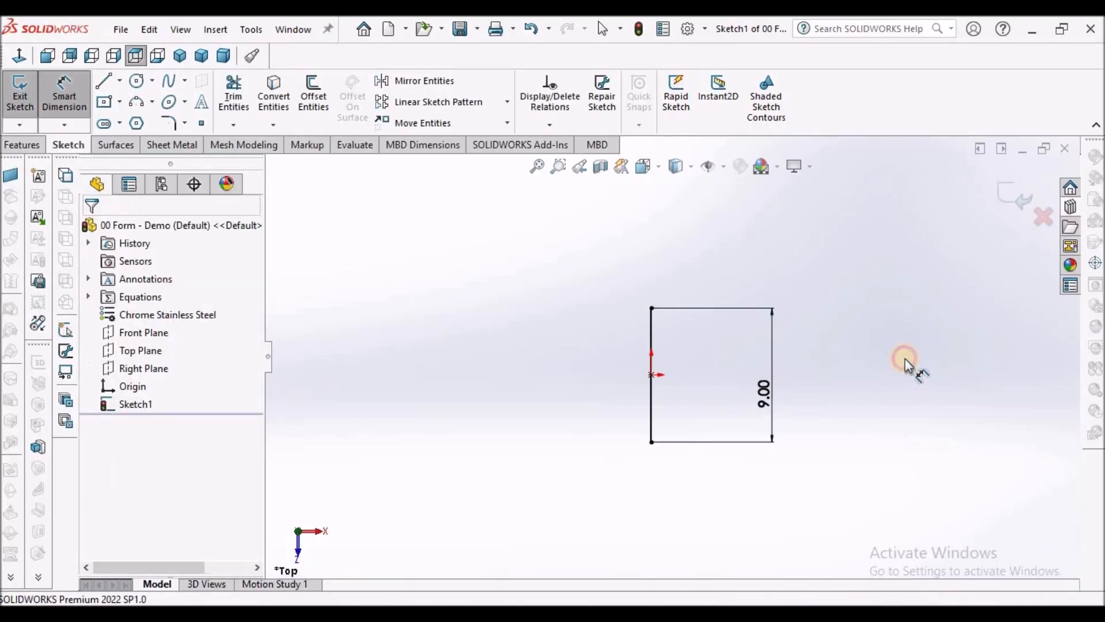
{"action": "right_click", "coordinate": [909, 363]}
{"action": "key", "text": "Escape"}
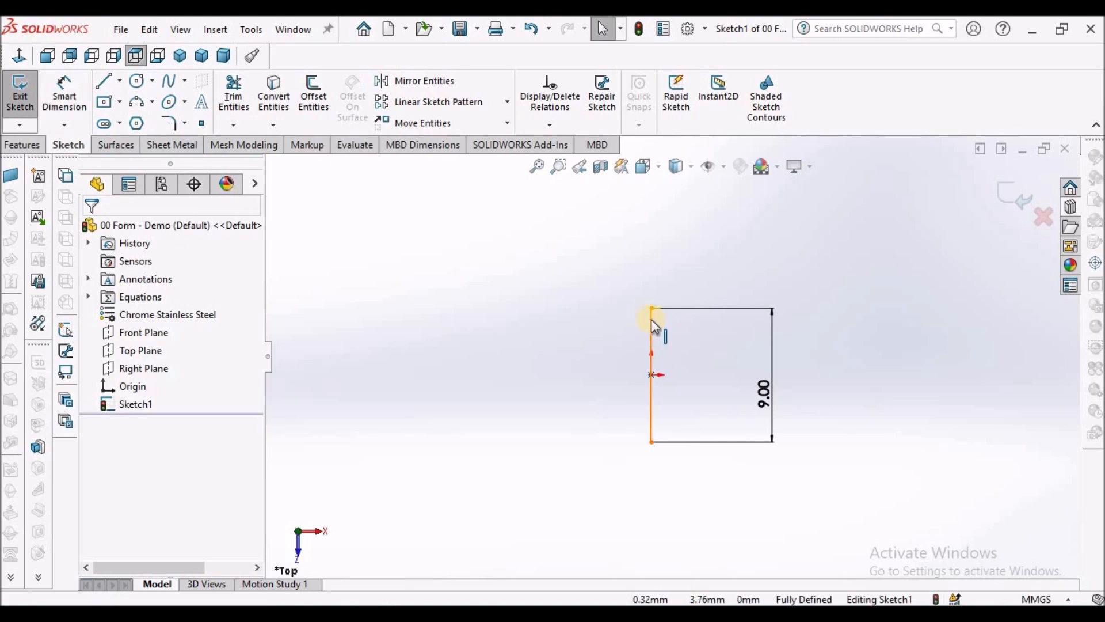
Convert the vertical line through the origin to construction geometry.
{"action": "left_click", "coordinate": [651, 326]}
{"action": "left_click", "coordinate": [115, 487]}
{"action": "left_click", "coordinate": [91, 231]}
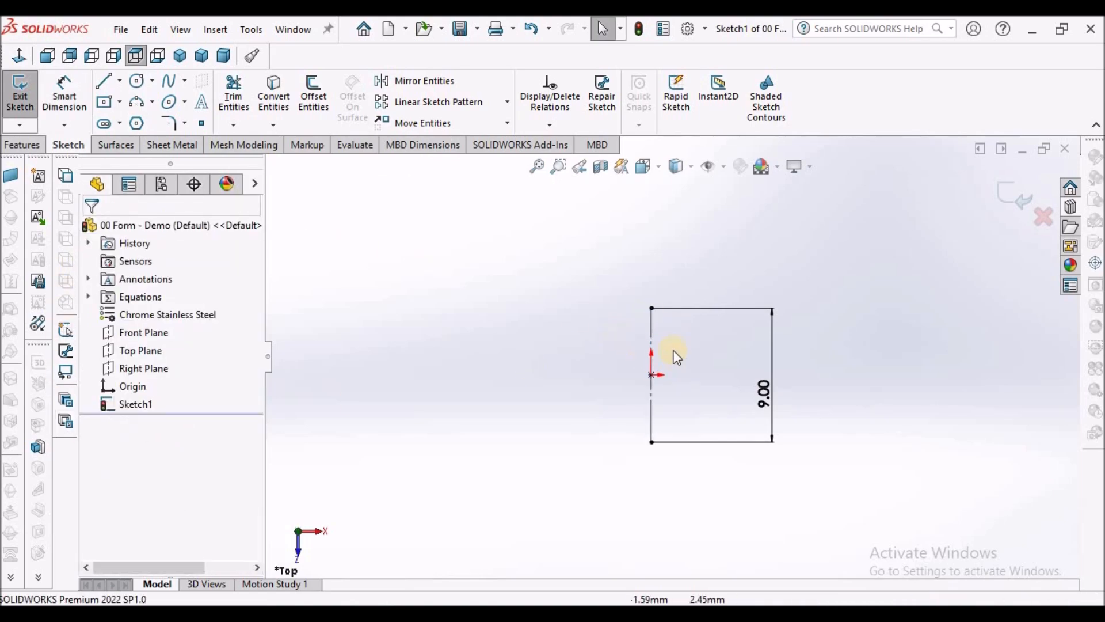
Offset the vertical centerline bi-directionally by 2 mm with dimensions added.
{"action": "left_click", "coordinate": [652, 342]}
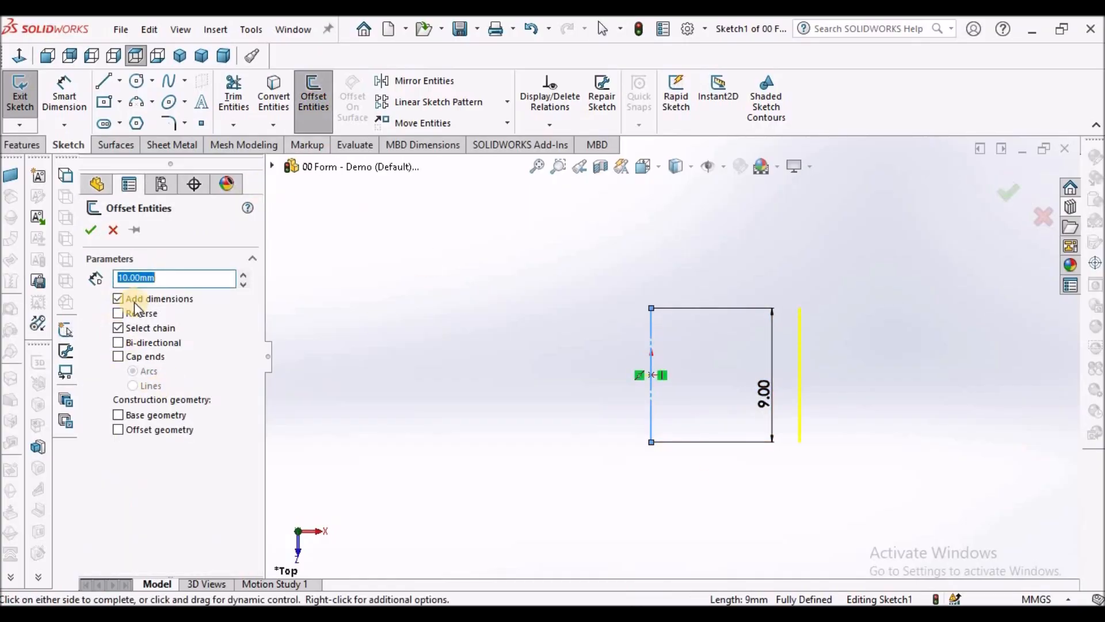
{"action": "left_click", "coordinate": [118, 342]}
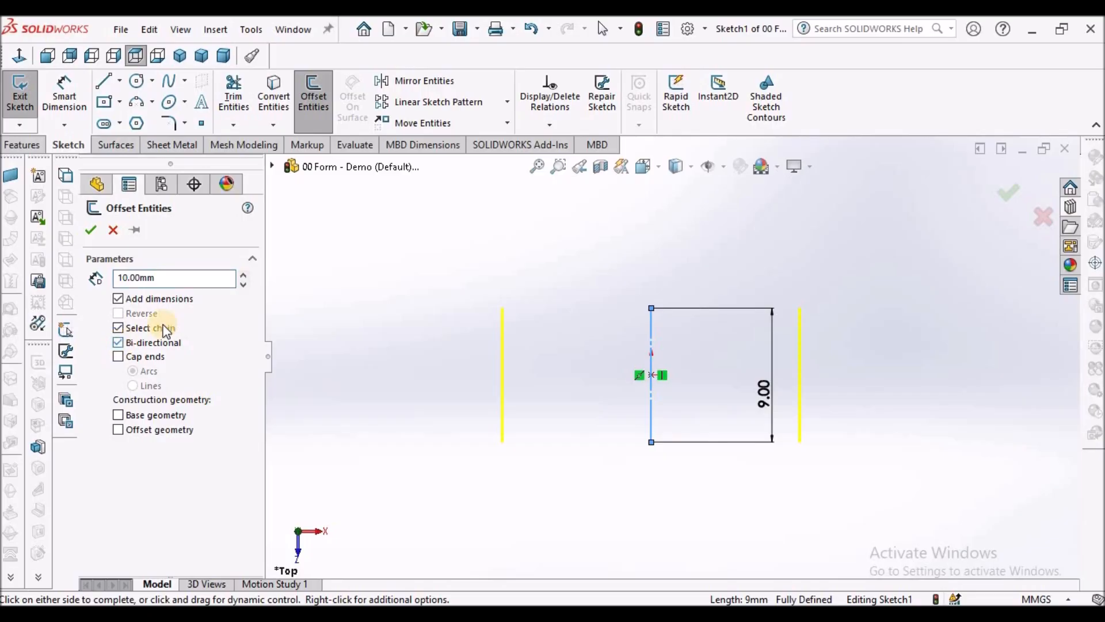
{"action": "double_click", "coordinate": [162, 278]}
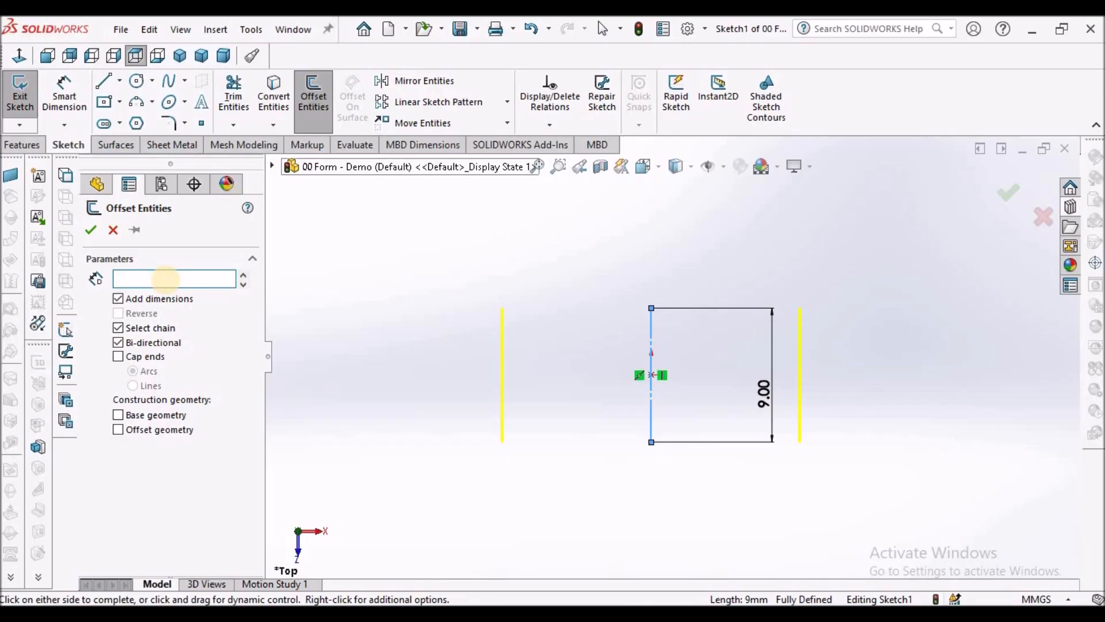
{"action": "key", "text": "Return"}
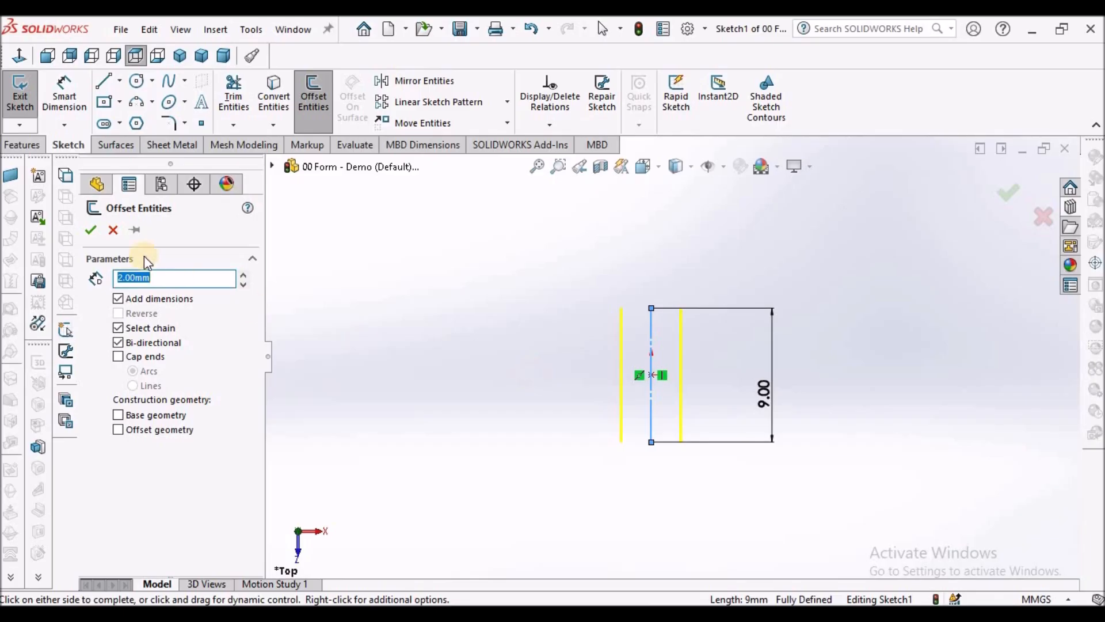
{"action": "left_click", "coordinate": [92, 229]}
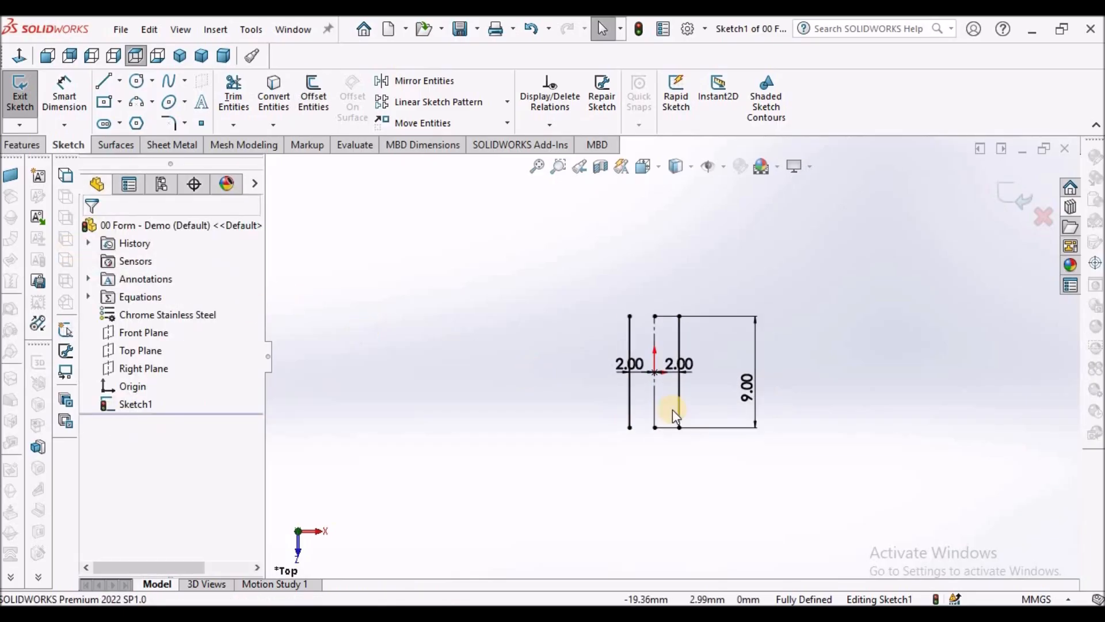
Draw a three-point arc with a radius of about 2.3 mm joining the lower ends of the two offset lines.
{"action": "scroll", "coordinate": [673, 410], "scroll_direction": "up", "scroll_amount": 2}
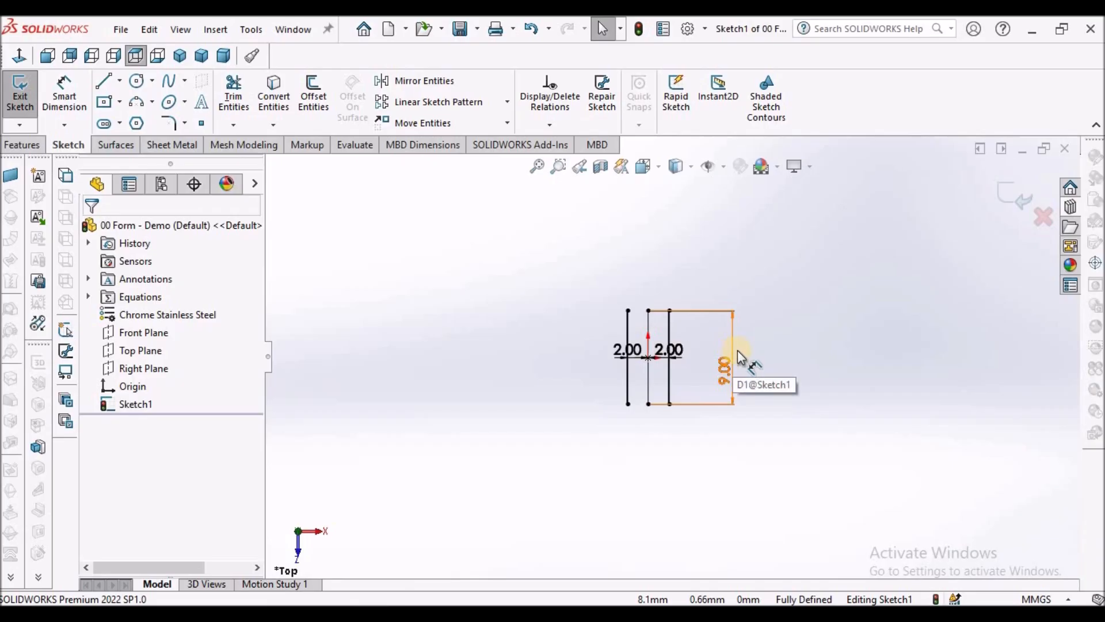
{"action": "left_click", "coordinate": [142, 104]}
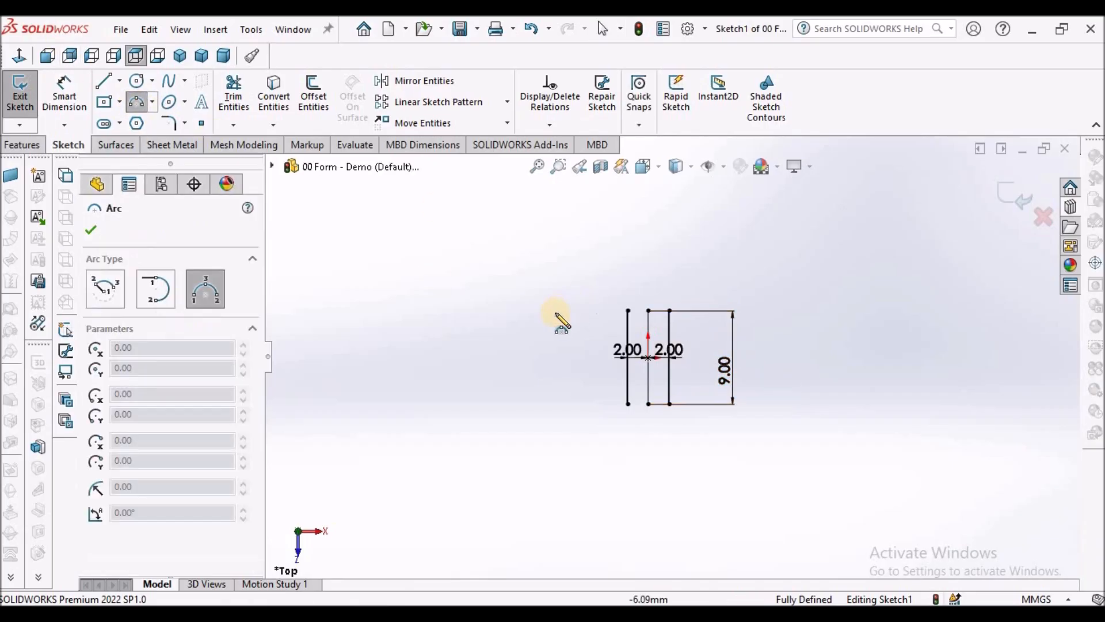
{"action": "left_click", "coordinate": [669, 404]}
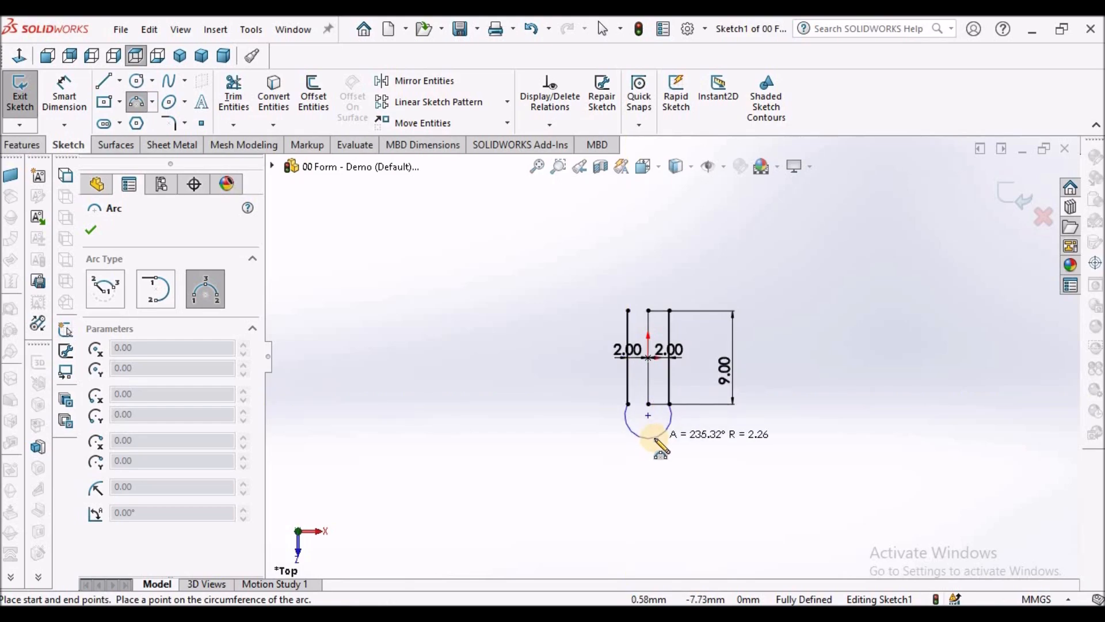
{"action": "left_click", "coordinate": [657, 441]}
{"action": "right_click", "coordinate": [491, 354]}
{"action": "left_click", "coordinate": [496, 360]}
Make the lower arc tangent to both offset lines at its two end points.
{"action": "left_click", "coordinate": [627, 404]}
{"action": "left_click", "coordinate": [676, 334]}
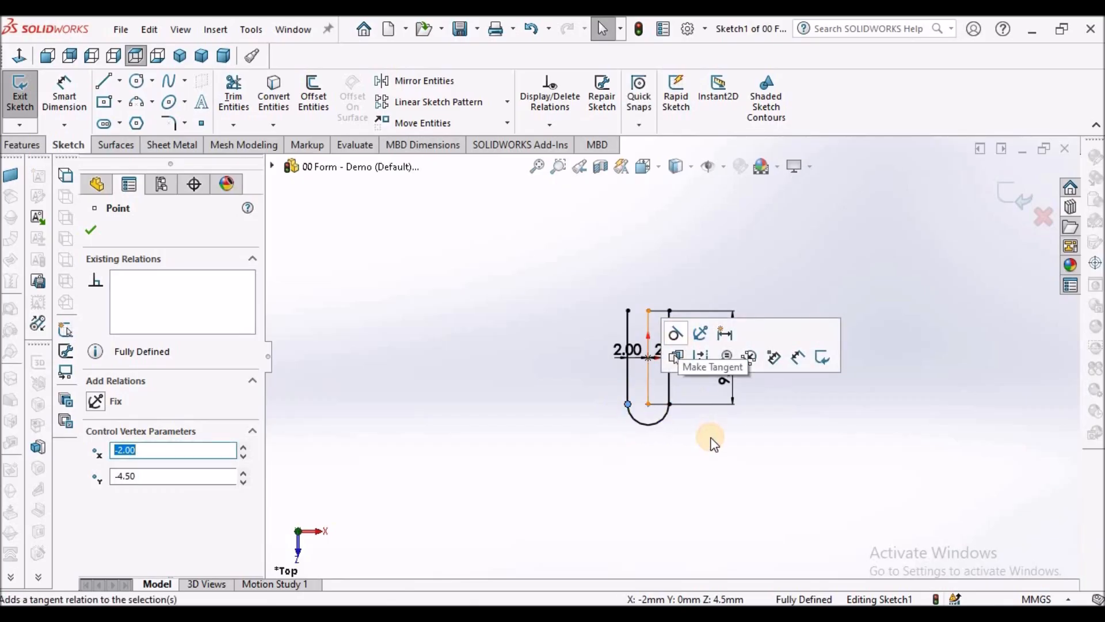
{"action": "left_click", "coordinate": [669, 404]}
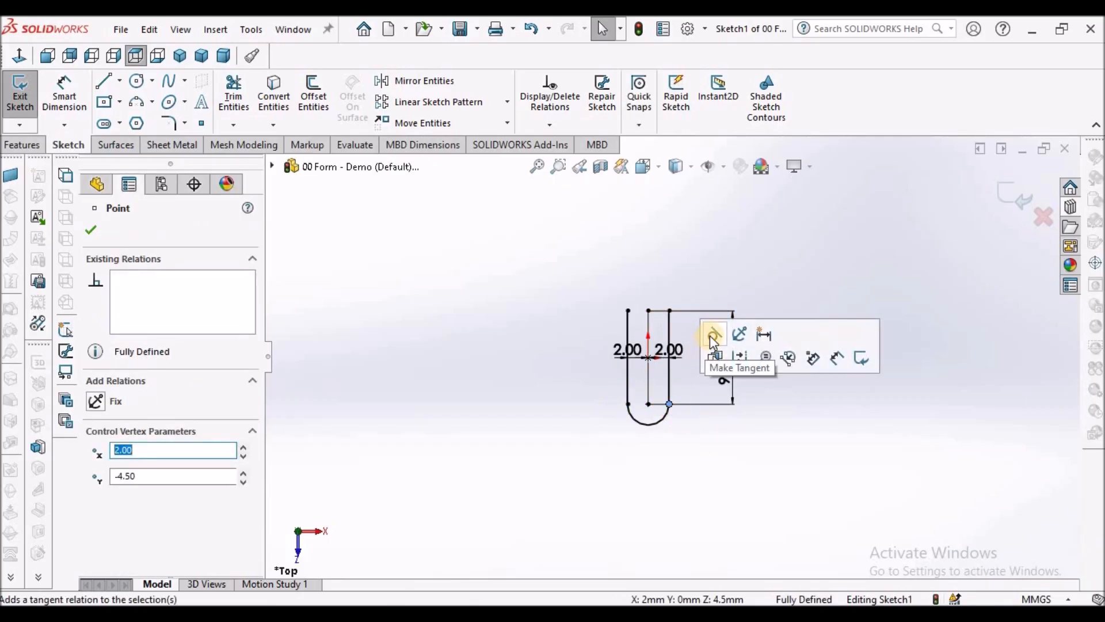
{"action": "left_click", "coordinate": [516, 412]}
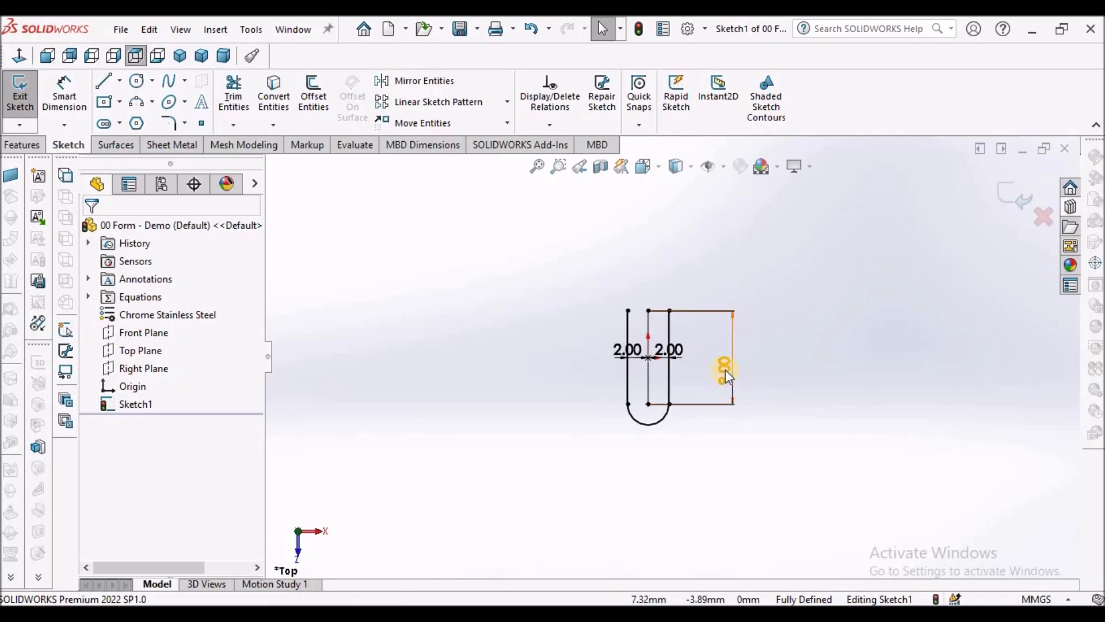
Draw a circle with a radius of about 5.2 mm centred on the upper end of the vertical centerline.
{"action": "scroll", "coordinate": [725, 371], "scroll_direction": "down", "scroll_amount": 2}
{"action": "left_click", "coordinate": [142, 81]}
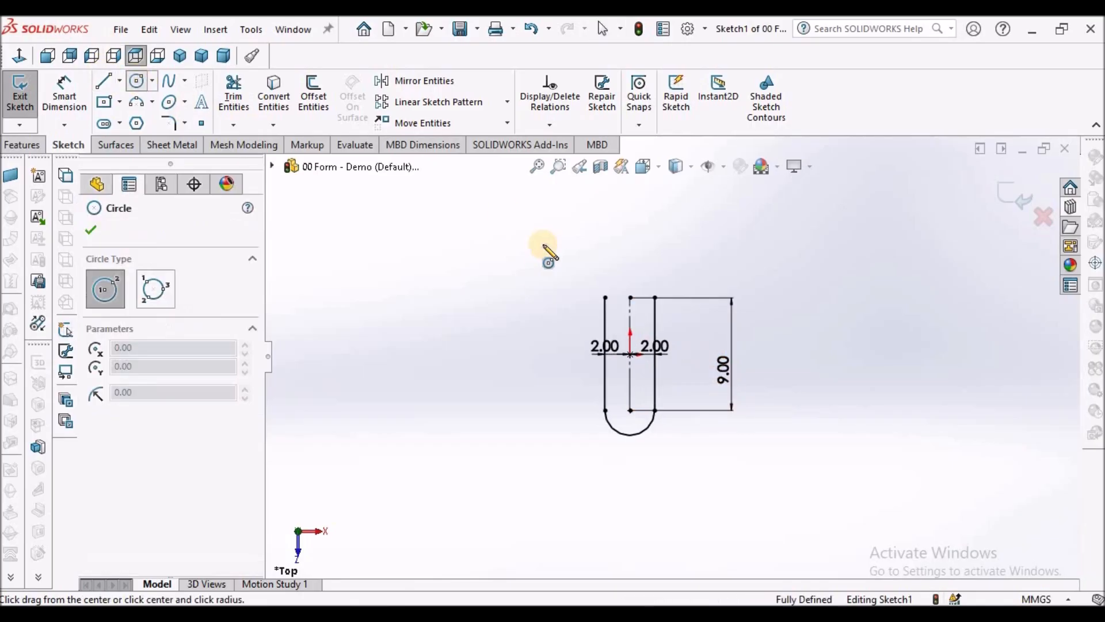
{"action": "left_click", "coordinate": [631, 298]}
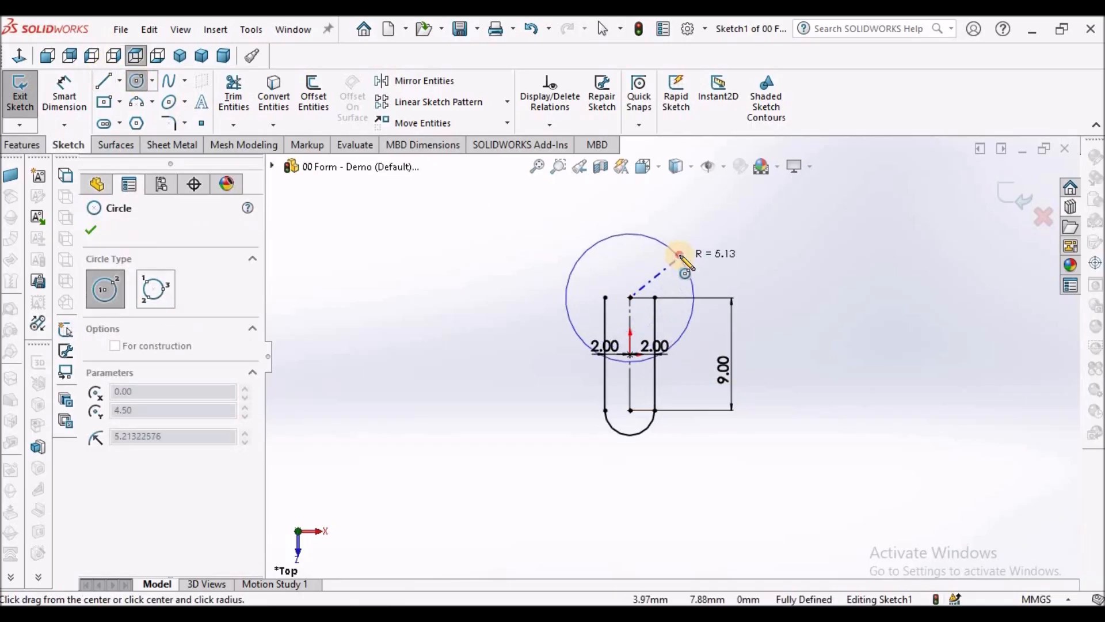
{"action": "left_click", "coordinate": [678, 254]}
{"action": "right_click", "coordinate": [384, 239]}
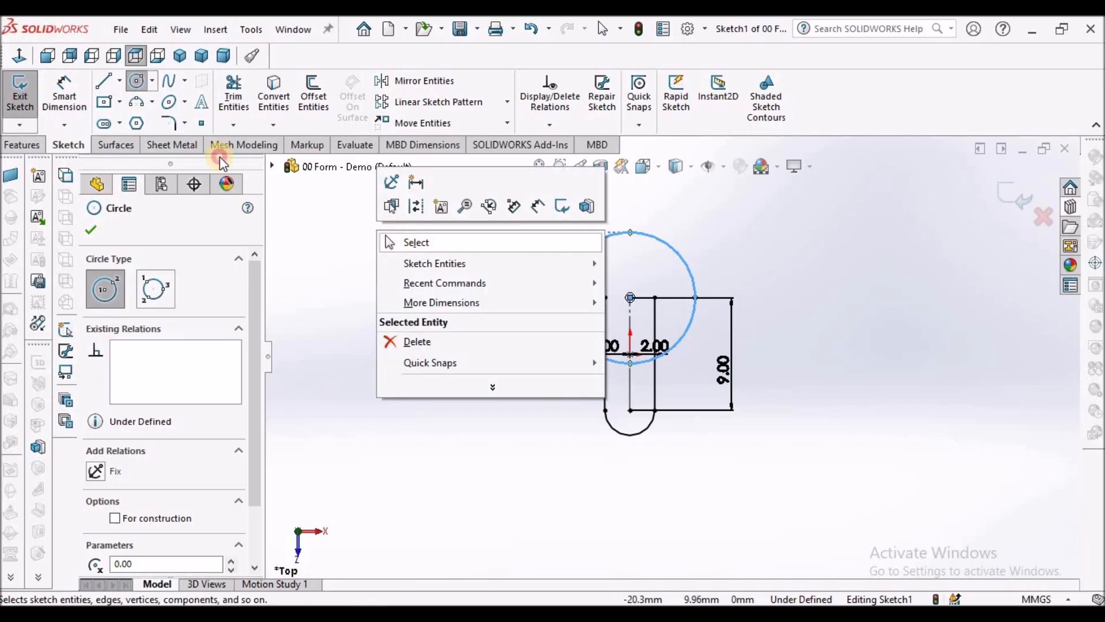
{"action": "left_click", "coordinate": [380, 233]}
Dimension the circle's diameter to 8 mm.
{"action": "left_click", "coordinate": [54, 94]}
{"action": "left_click", "coordinate": [662, 239]}
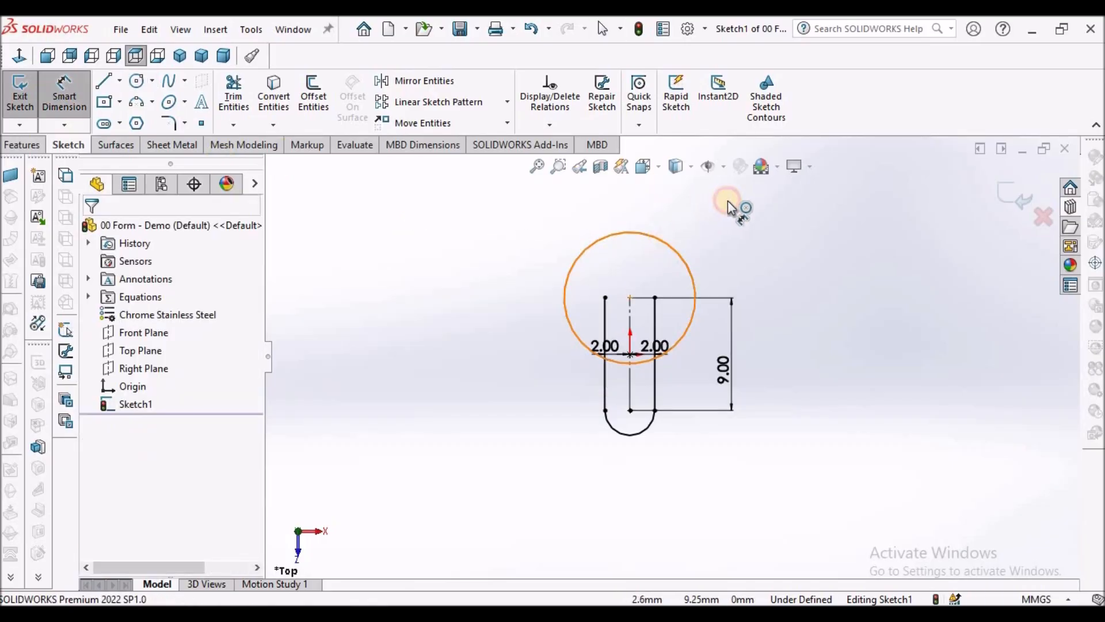
{"action": "left_click", "coordinate": [761, 206]}
{"action": "type", "text": "8"}
{"action": "key", "text": "Return"}
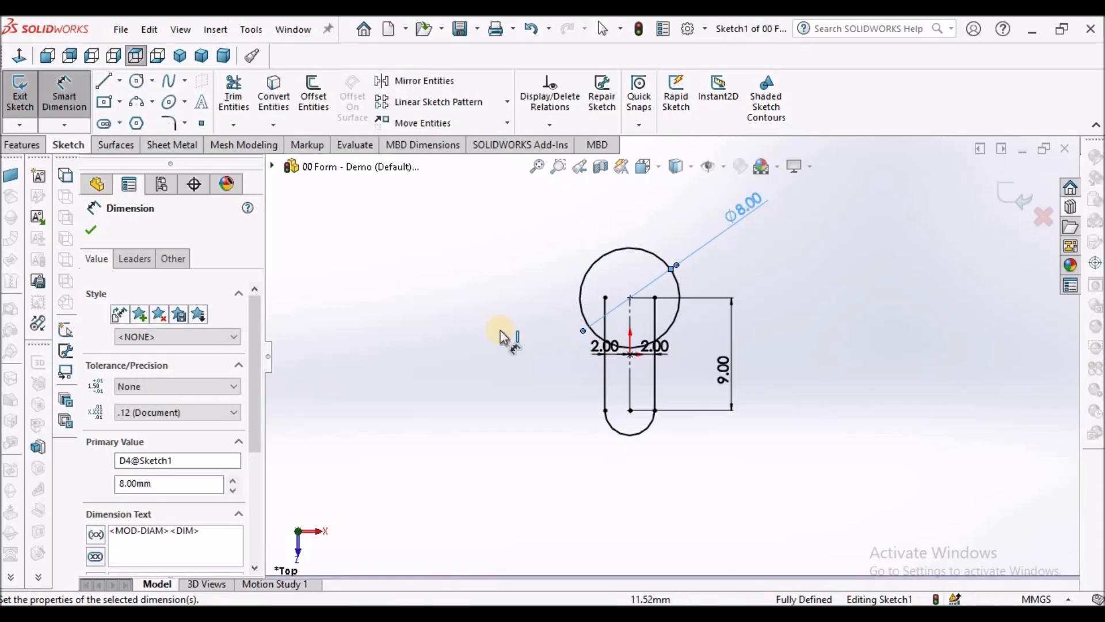
{"action": "right_click", "coordinate": [498, 334]}
{"action": "left_click", "coordinate": [511, 384]}
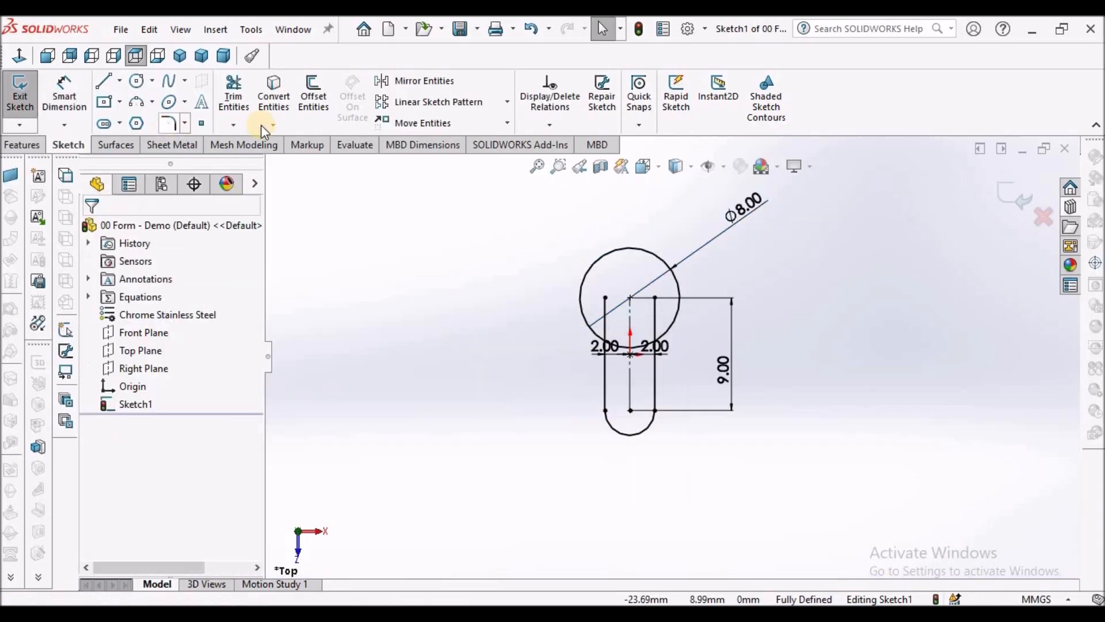
Power-trim the line portions inside the circle and the arc between the lines to form a keyhole outline, and exit the sketch.
{"action": "left_click", "coordinate": [243, 95]}
{"action": "scroll", "coordinate": [685, 332], "scroll_direction": "down", "scroll_amount": 4}
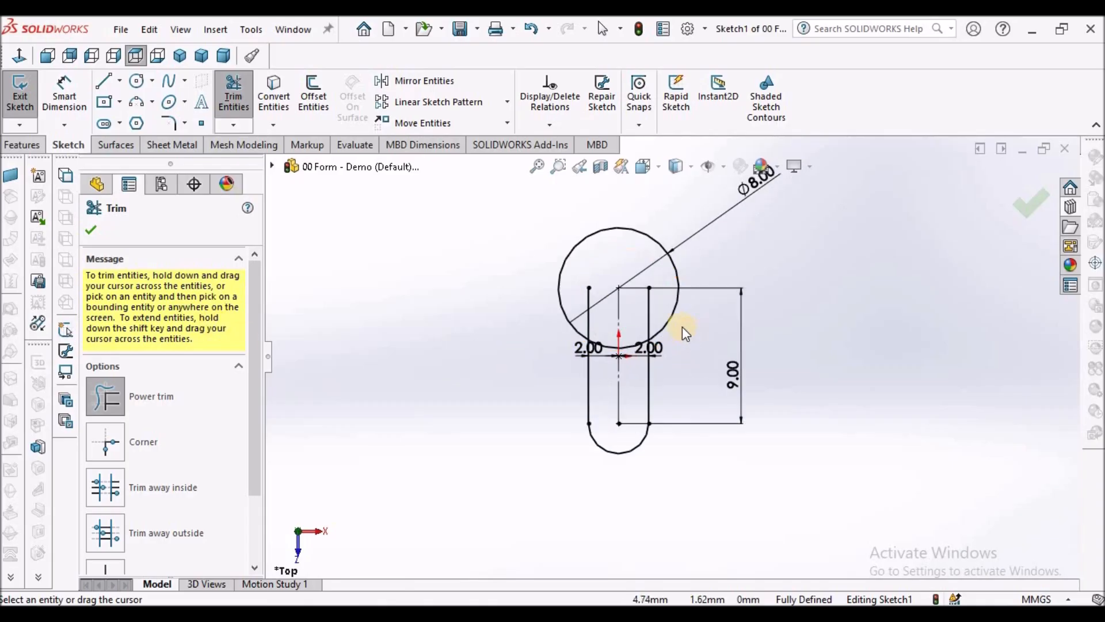
{"action": "mouse_move", "coordinate": [638, 300]}
{"action": "left_mouse_down"}
{"action": "mouse_move", "coordinate": [615, 318]}
{"action": "mouse_move", "coordinate": [589, 378]}
{"action": "left_mouse_up"}
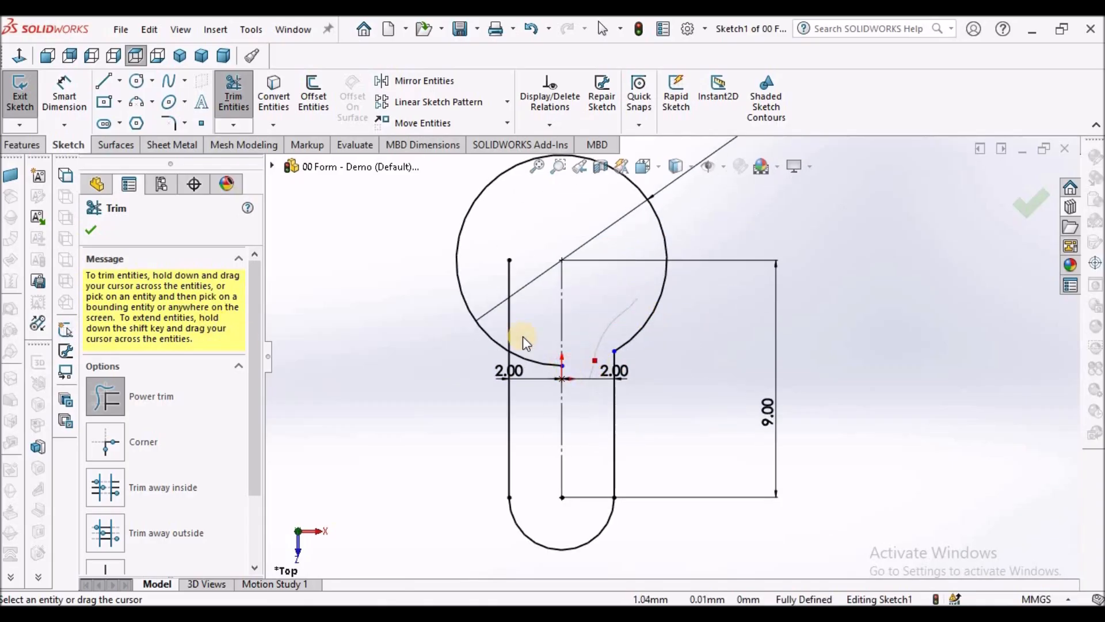
{"action": "left_click_drag", "start_coordinate": [501, 295], "coordinate": [505, 303]}
{"action": "left_click_drag", "start_coordinate": [530, 362], "coordinate": [530, 364]}
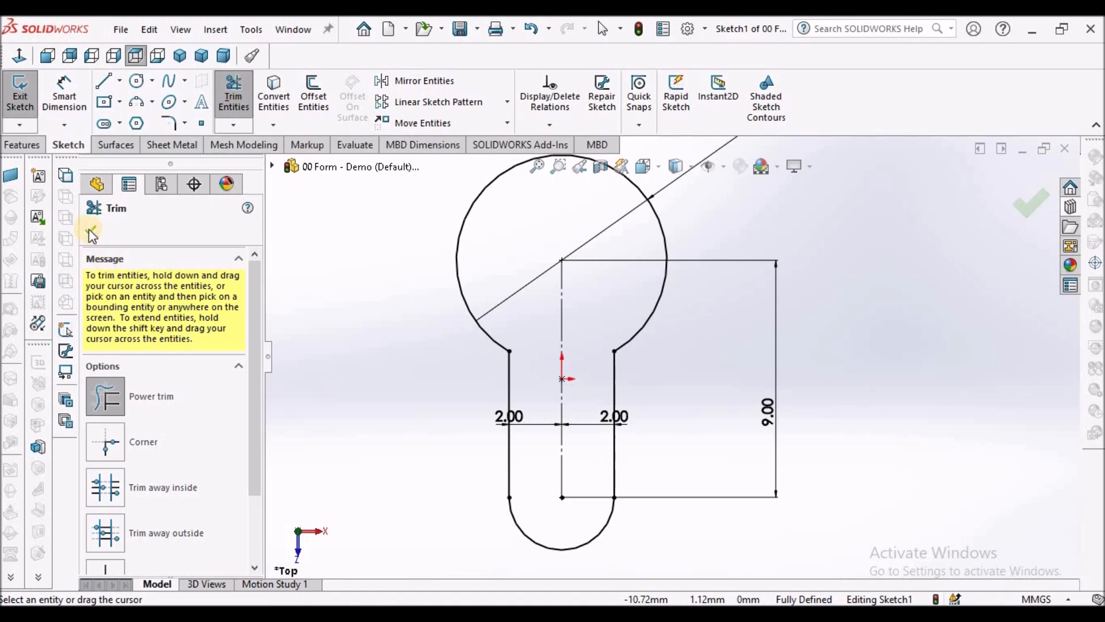
{"action": "scroll", "coordinate": [984, 191], "scroll_direction": "up", "scroll_amount": 3}
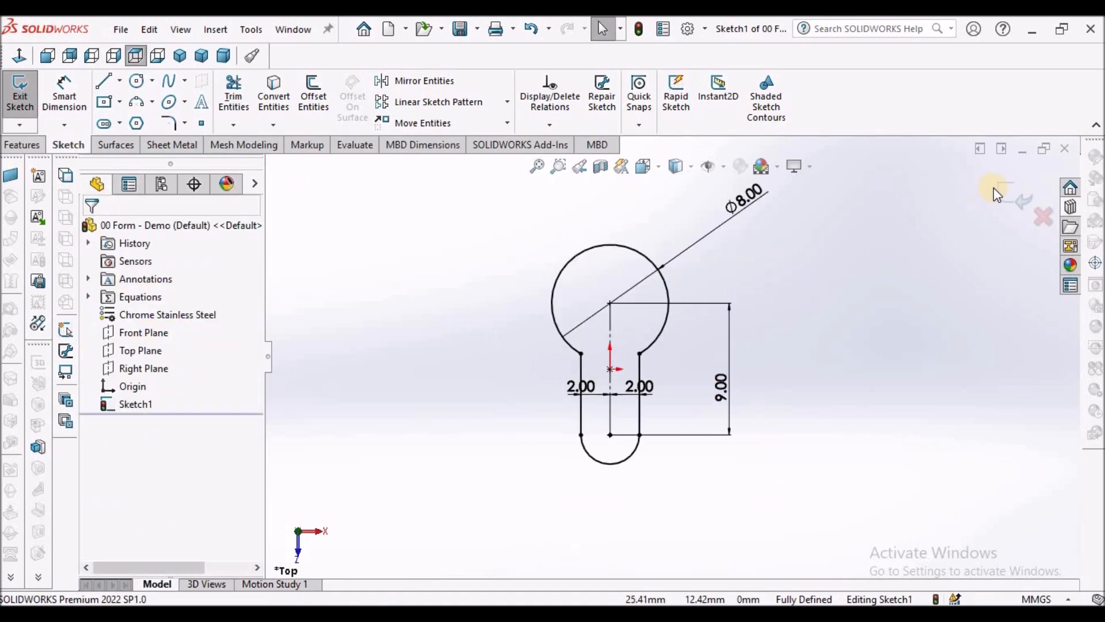
{"action": "left_click", "coordinate": [837, 284]}
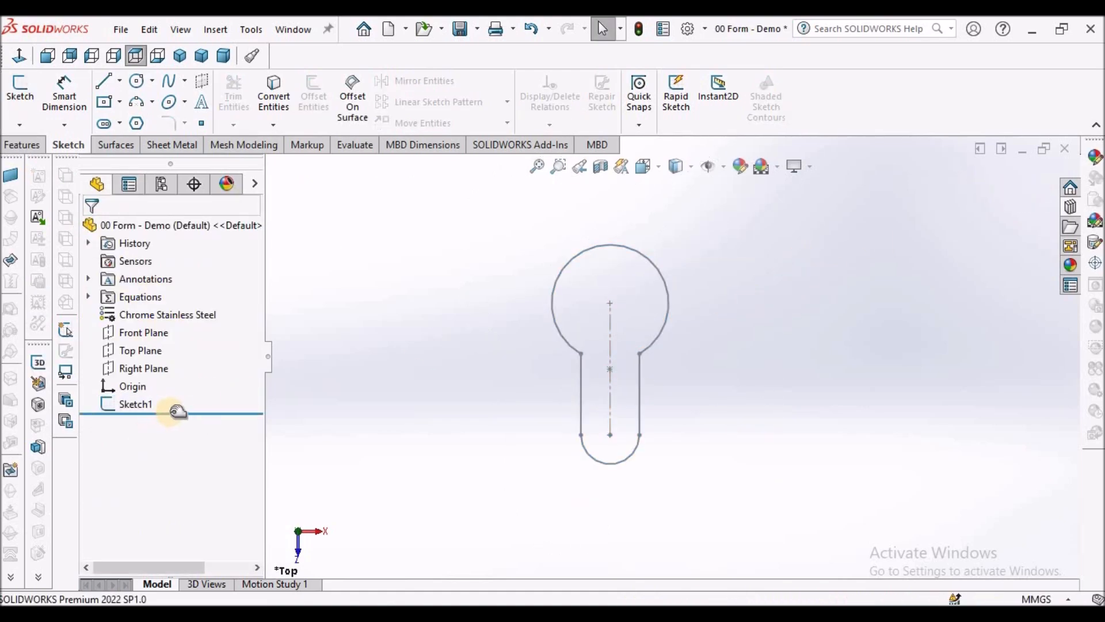
Roll back above the keyhole sketch and draw a center rectangle about 11 mm wide from the origin in a new Top Plane sketch.
{"action": "left_click_drag", "start_coordinate": [184, 403], "coordinate": [180, 388]}
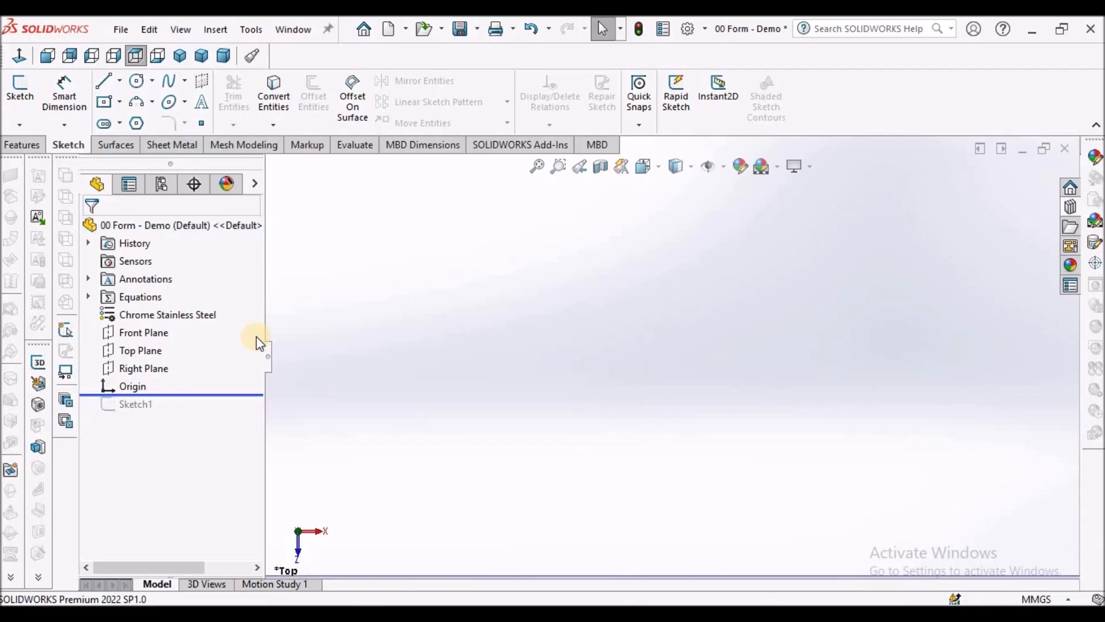
{"action": "left_click", "coordinate": [138, 350]}
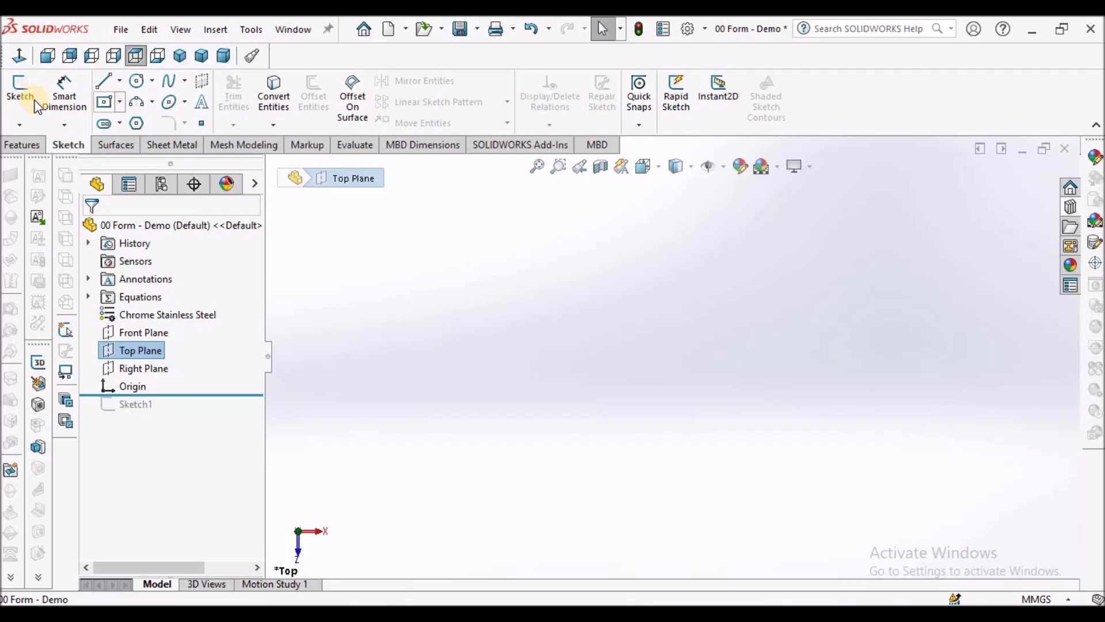
{"action": "left_click", "coordinate": [19, 89]}
{"action": "left_click", "coordinate": [104, 102]}
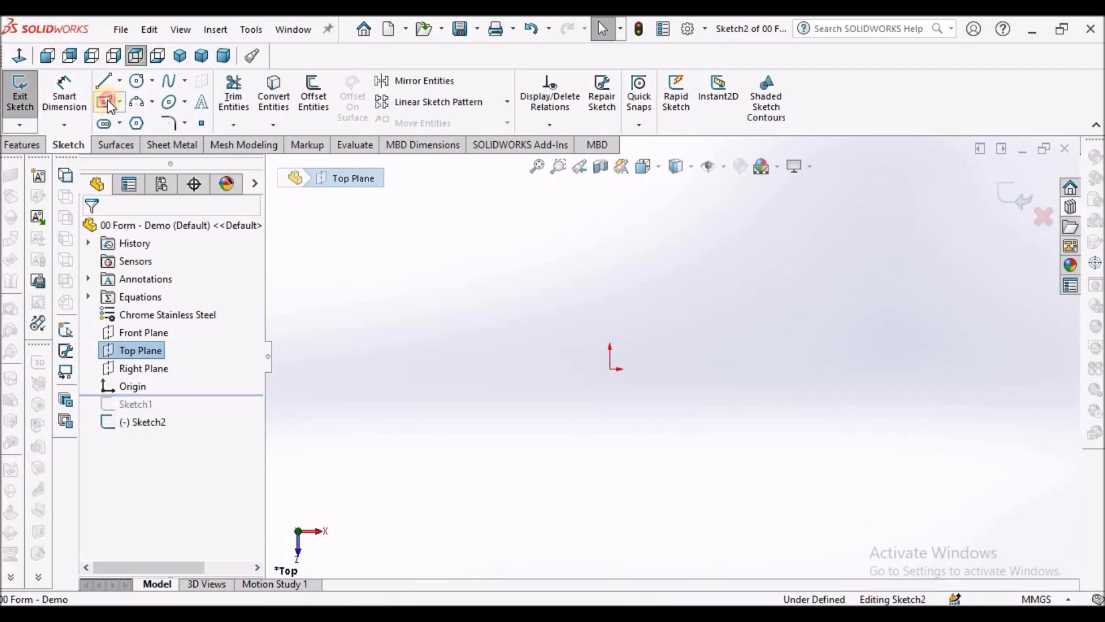
{"action": "left_click", "coordinate": [610, 368]}
{"action": "left_click", "coordinate": [693, 296]}
{"action": "right_click", "coordinate": [417, 275]}
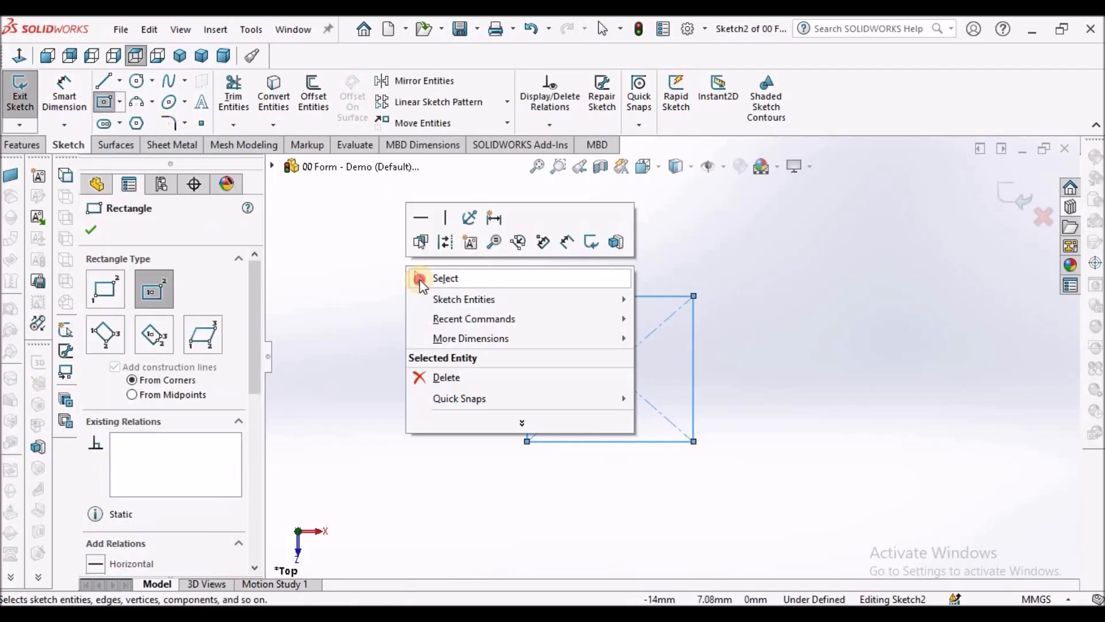
{"action": "left_click", "coordinate": [446, 279]}
Add an Equal relation between the rectangle's lower horizontal side and right vertical side.
{"action": "left_click", "coordinate": [620, 441]}
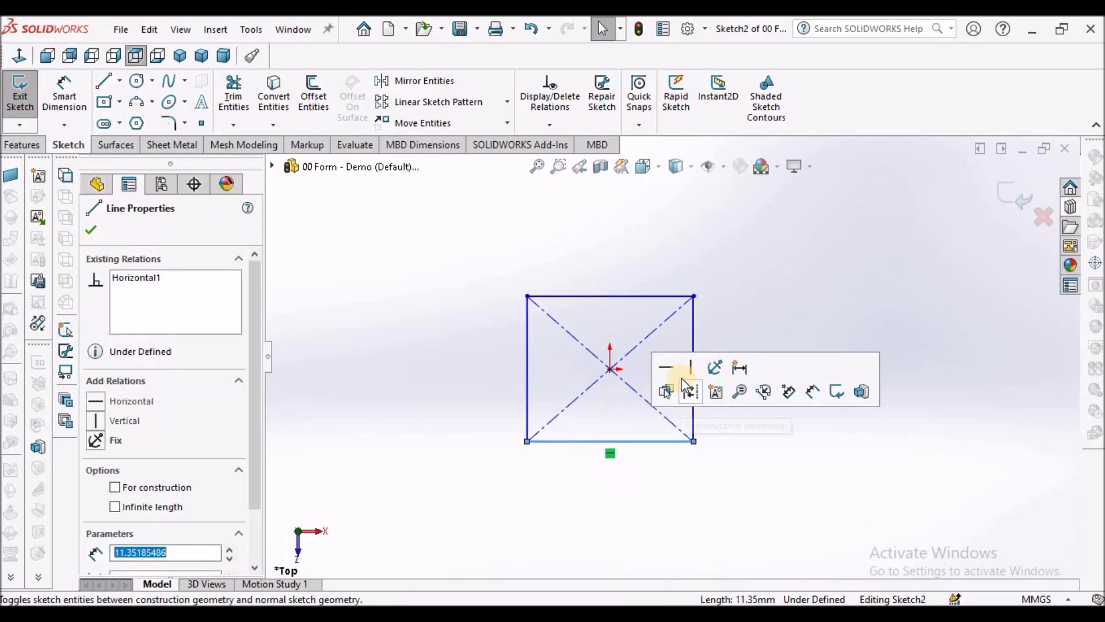
{"action": "left_click", "coordinate": [694, 348], "text": "ctrl"}
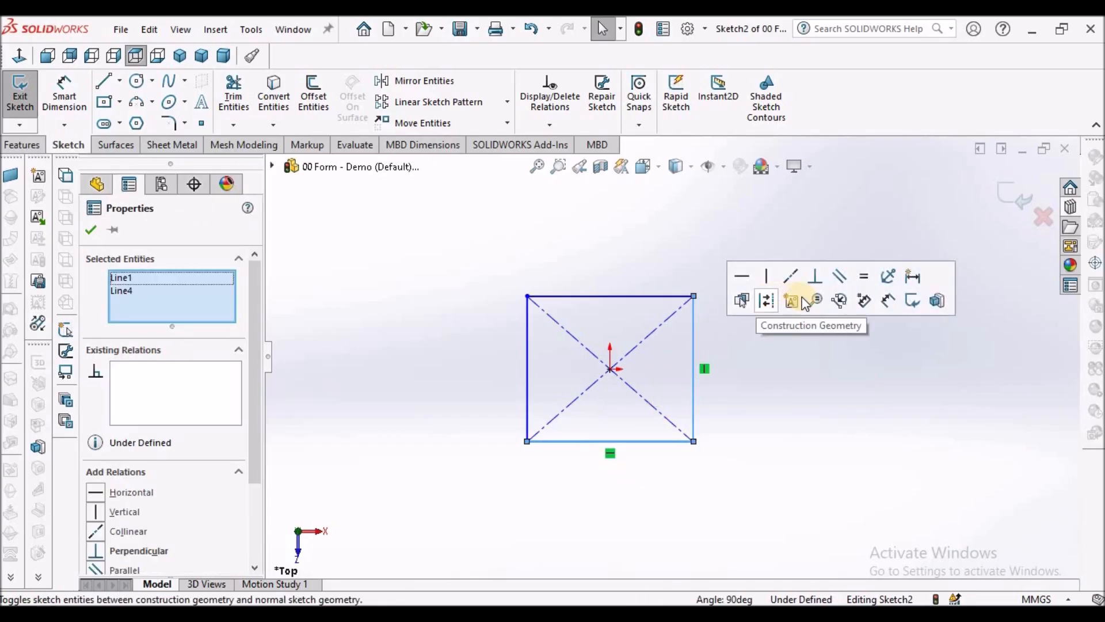
{"action": "left_click", "coordinate": [864, 276]}
{"action": "left_click", "coordinate": [834, 395]}
Dimension the lower side of the square to 20 mm.
{"action": "left_click", "coordinate": [64, 91]}
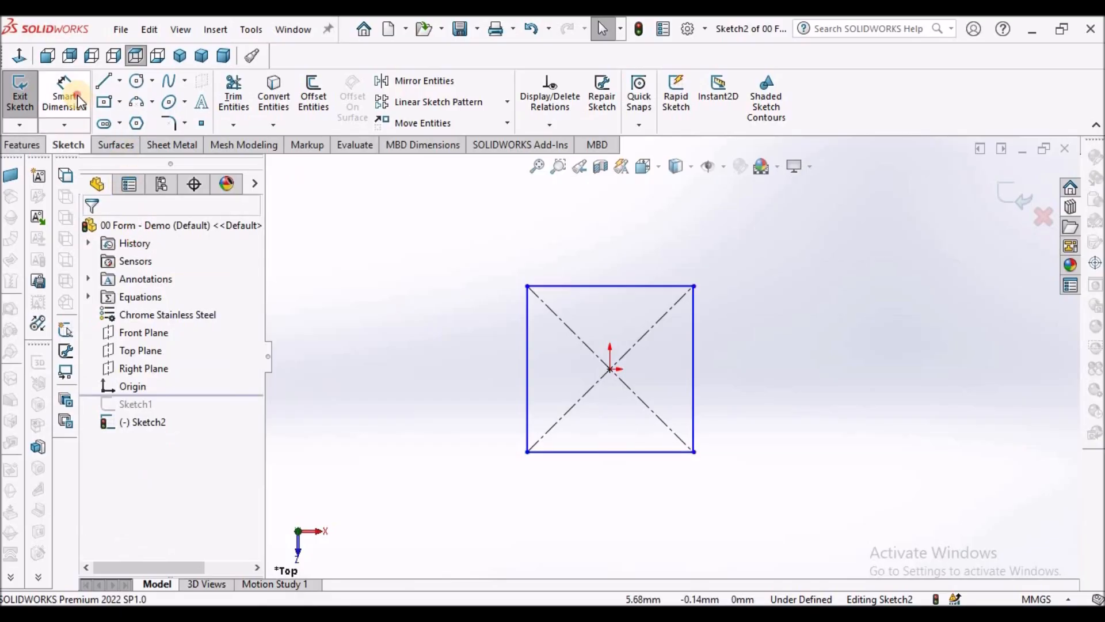
{"action": "left_click", "coordinate": [604, 453]}
{"action": "left_click", "coordinate": [590, 489]}
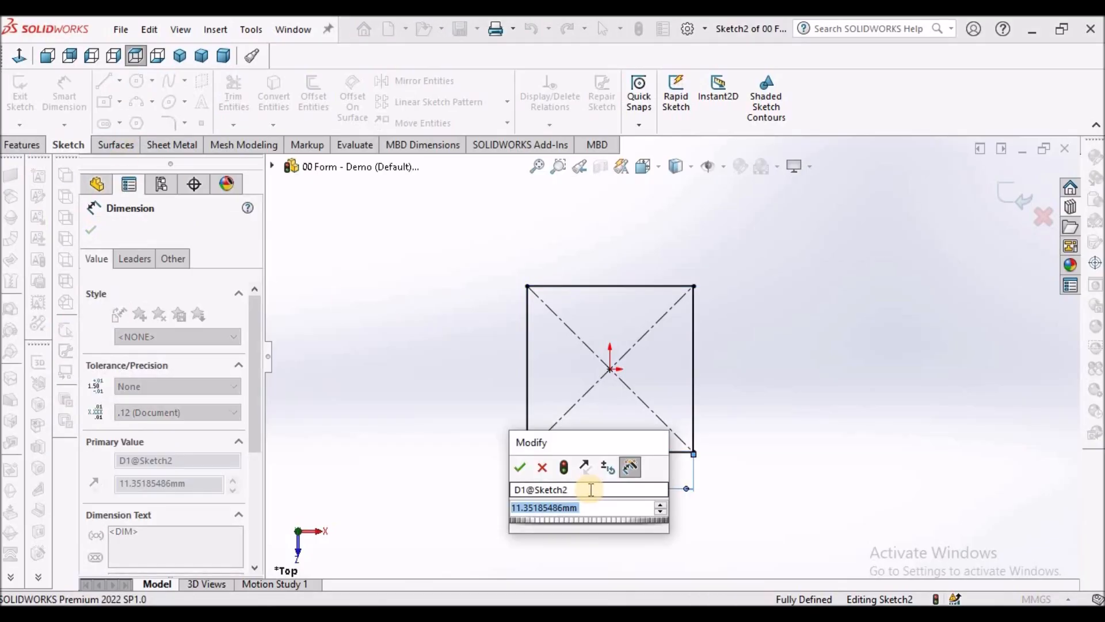
{"action": "type", "text": "20"}
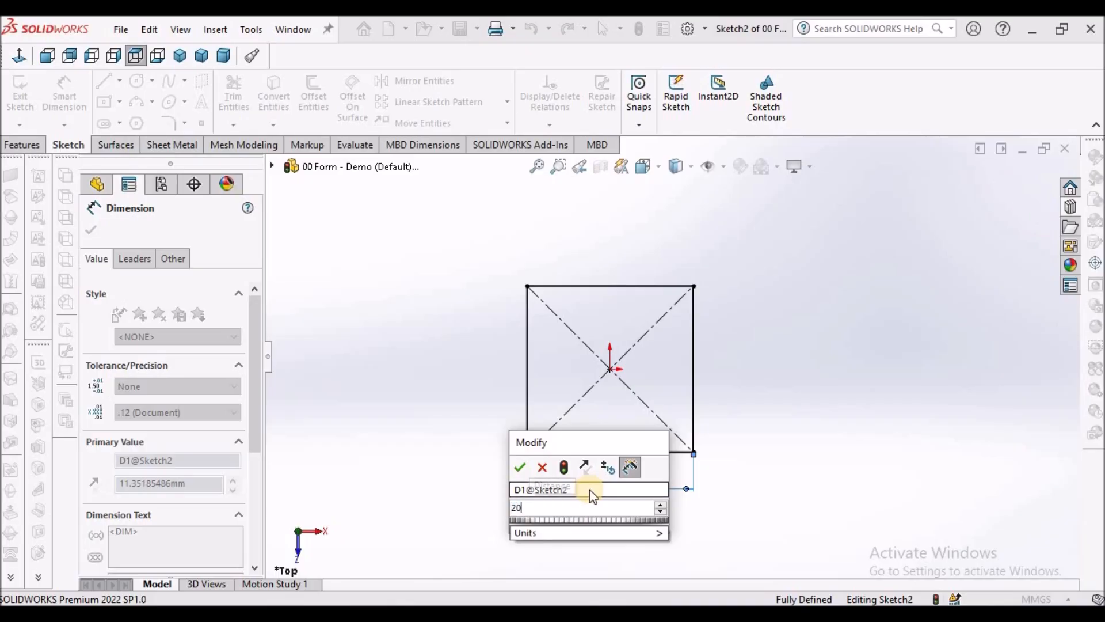
{"action": "key", "text": "Return"}
{"action": "left_click", "coordinate": [91, 232]}
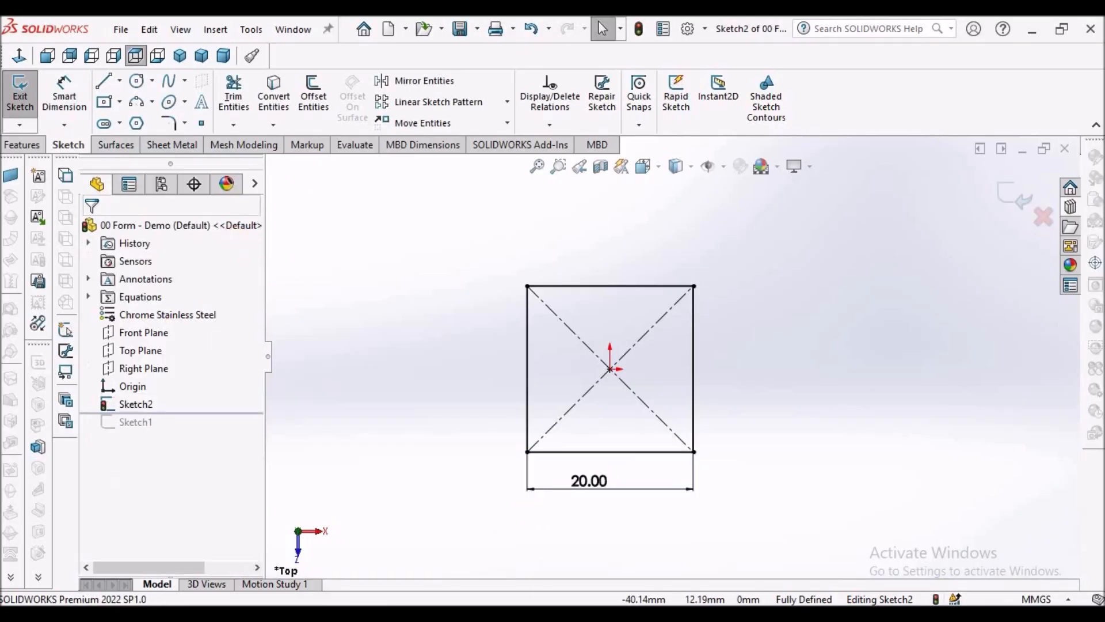
Extrude the square as a boss with a blind depth of 2 mm, with the link to thickness turned off.
{"action": "left_click", "coordinate": [21, 144]}
{"action": "left_click", "coordinate": [27, 92]}
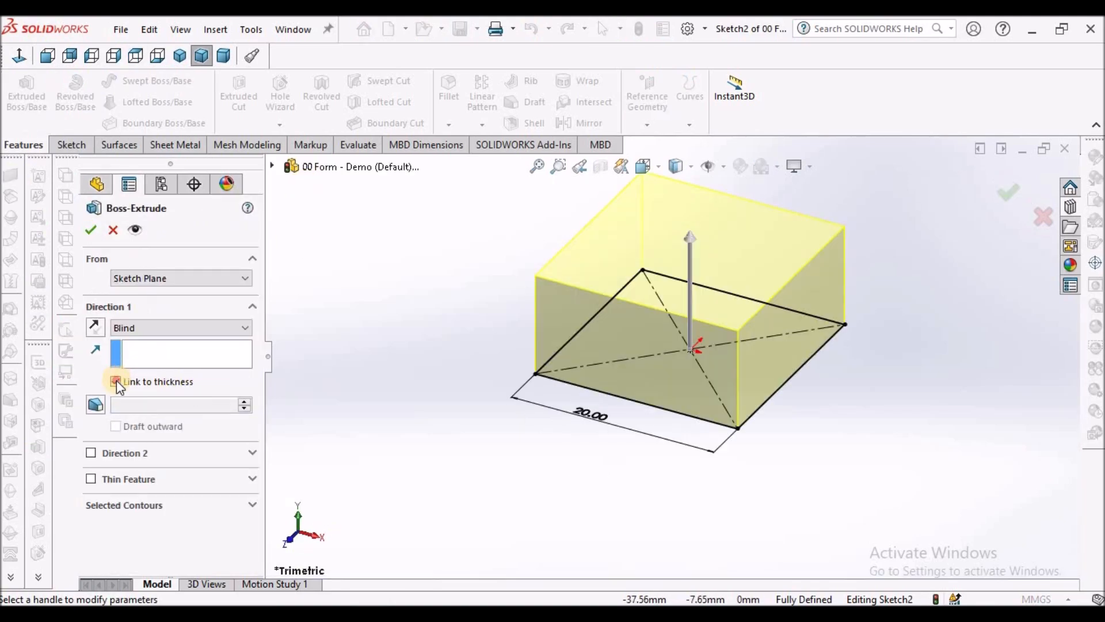
{"action": "left_click", "coordinate": [116, 381]}
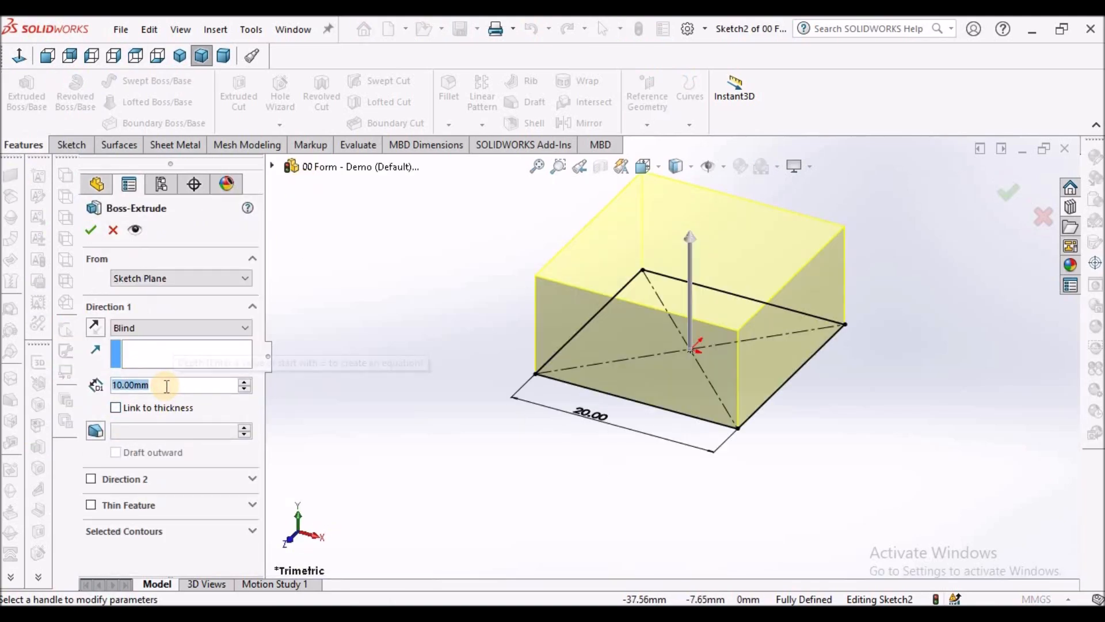
{"action": "type", "text": "2"}
{"action": "key", "text": "Return"}
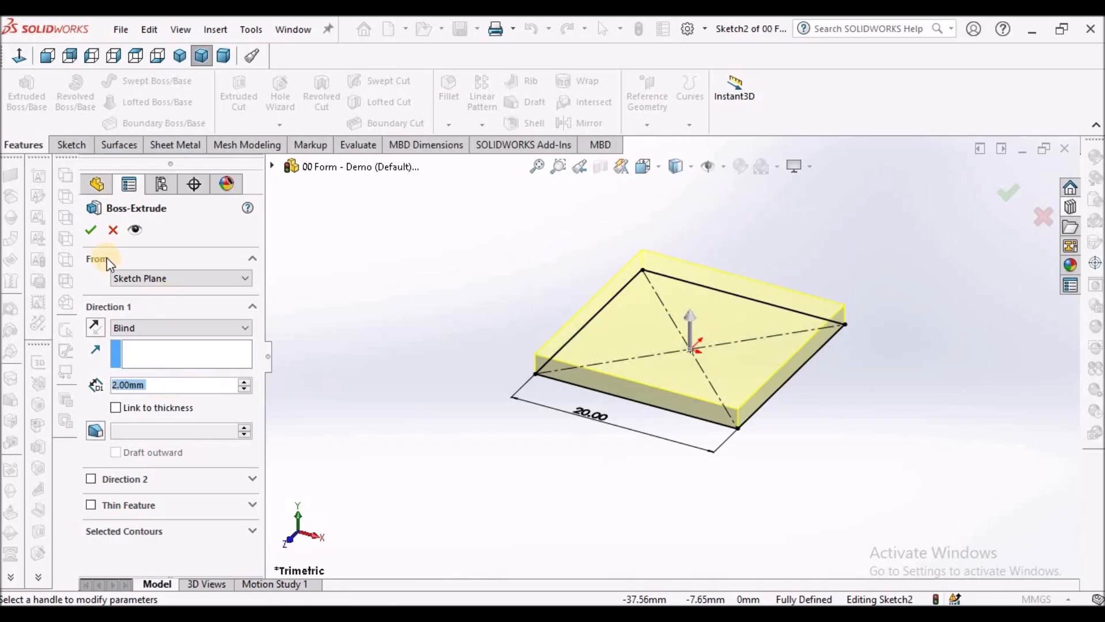
{"action": "left_click", "coordinate": [90, 231]}
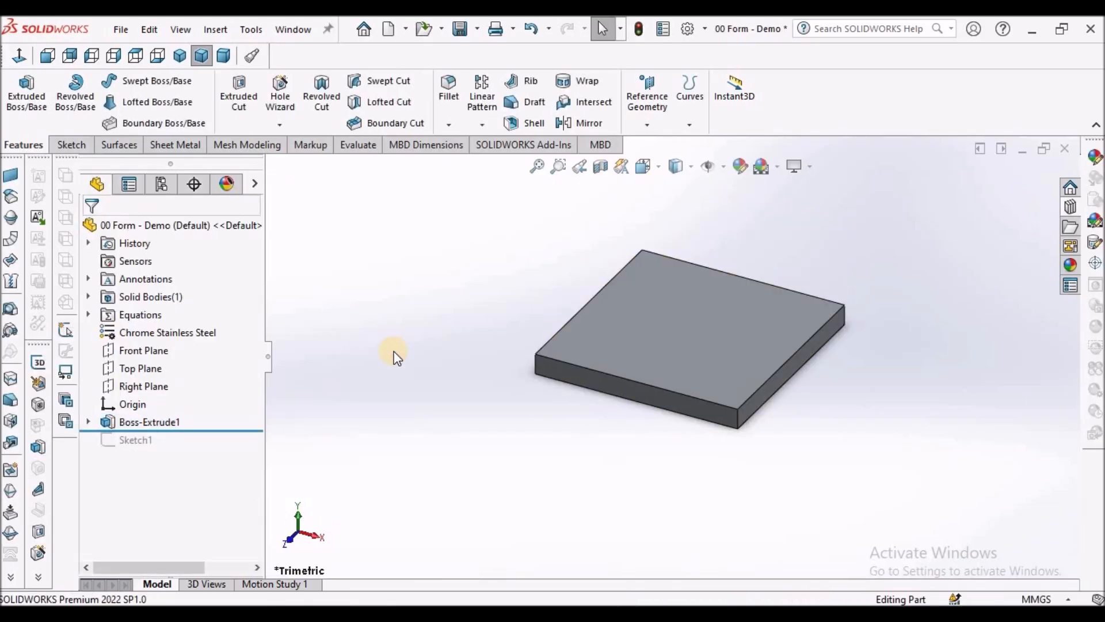
Edit the base plate's extrusion to reverse its direction so it extends below the Top Plane.
{"action": "right_click", "coordinate": [162, 429]}
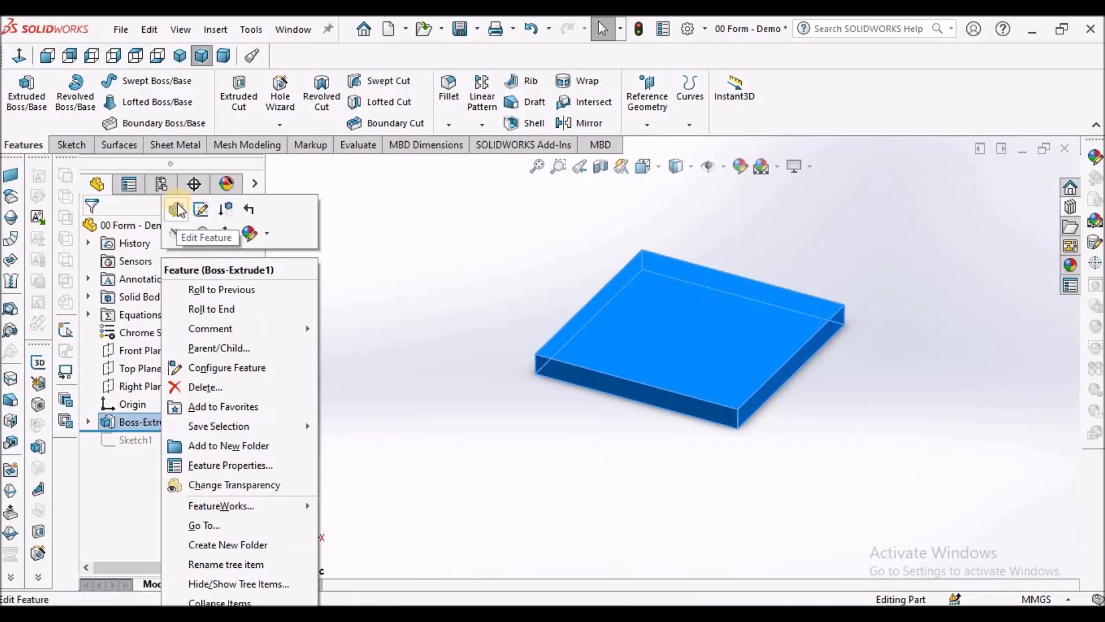
{"action": "left_click", "coordinate": [172, 212]}
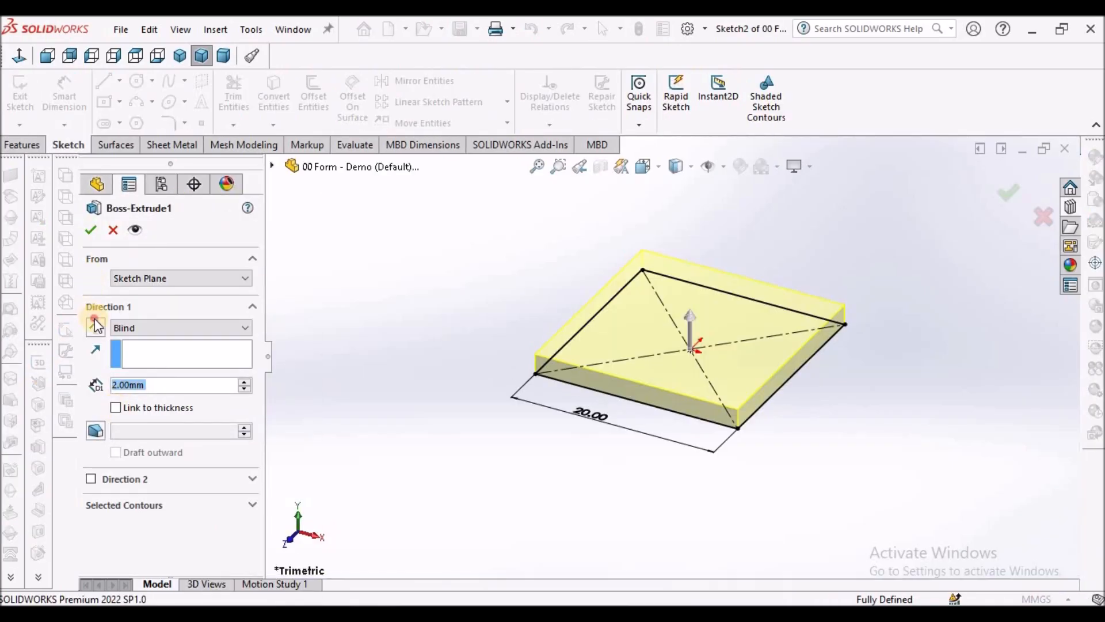
{"action": "left_click", "coordinate": [90, 230]}
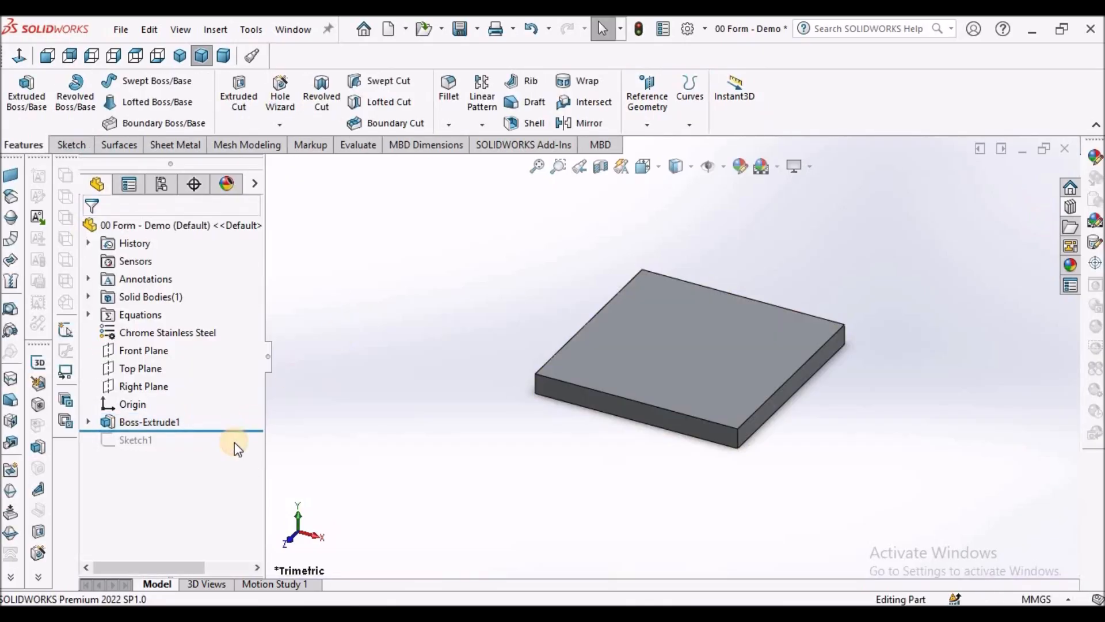
Roll the model forward past the keyhole sketch and extrude that sketch upward 4 mm, merged with the base plate.
{"action": "left_click_drag", "start_coordinate": [233, 445], "coordinate": [138, 448]}
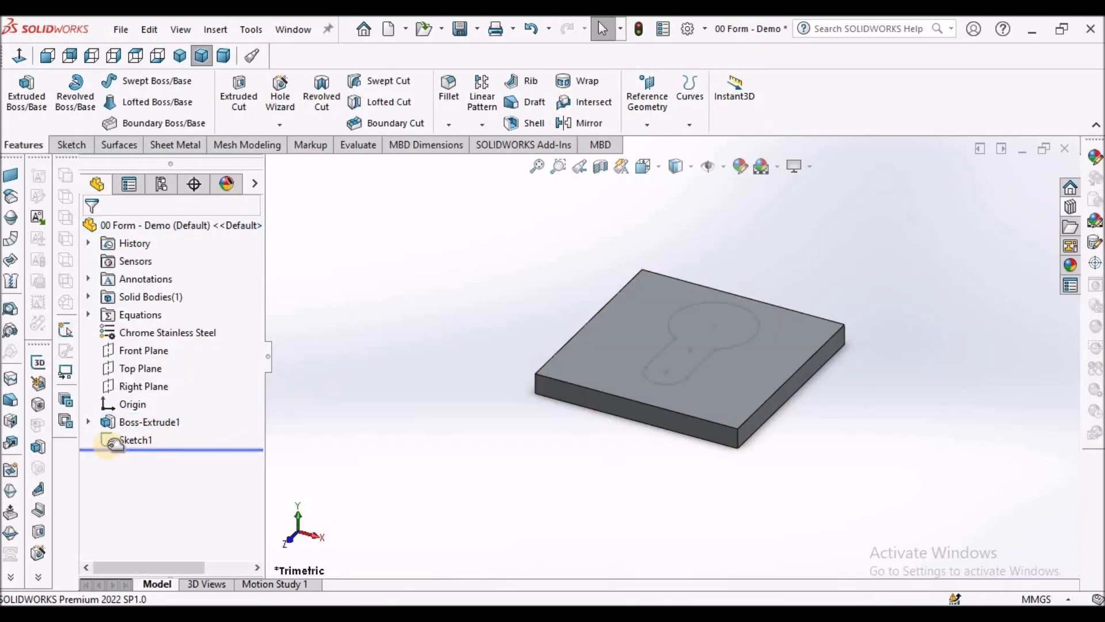
{"action": "right_click", "coordinate": [124, 445]}
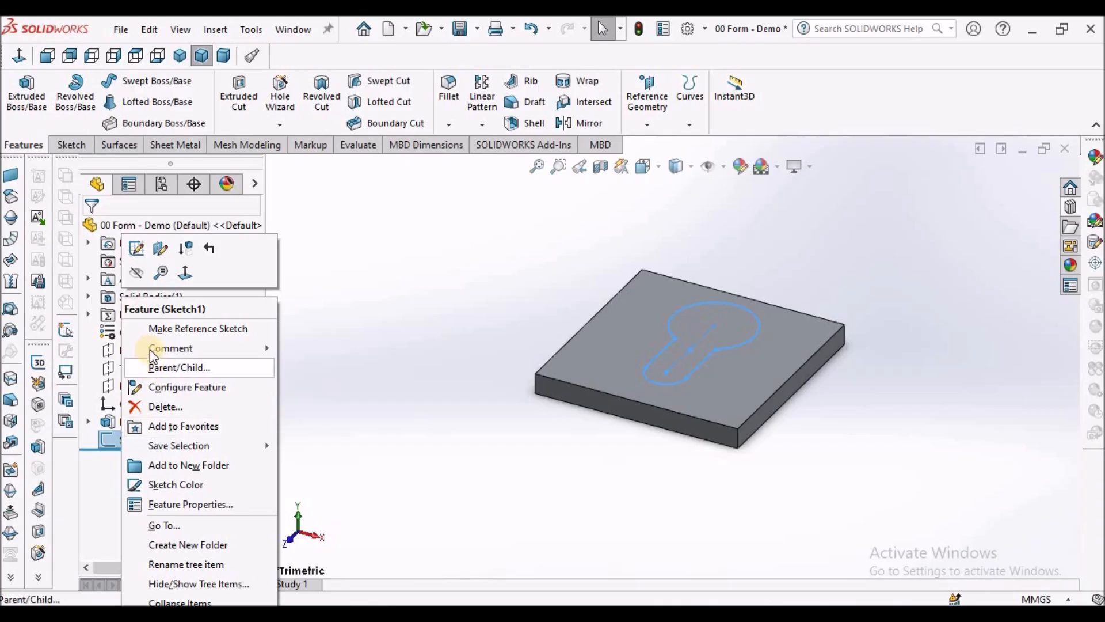
{"action": "left_click", "coordinate": [73, 145]}
{"action": "left_click", "coordinate": [25, 146]}
{"action": "left_click", "coordinate": [26, 95]}
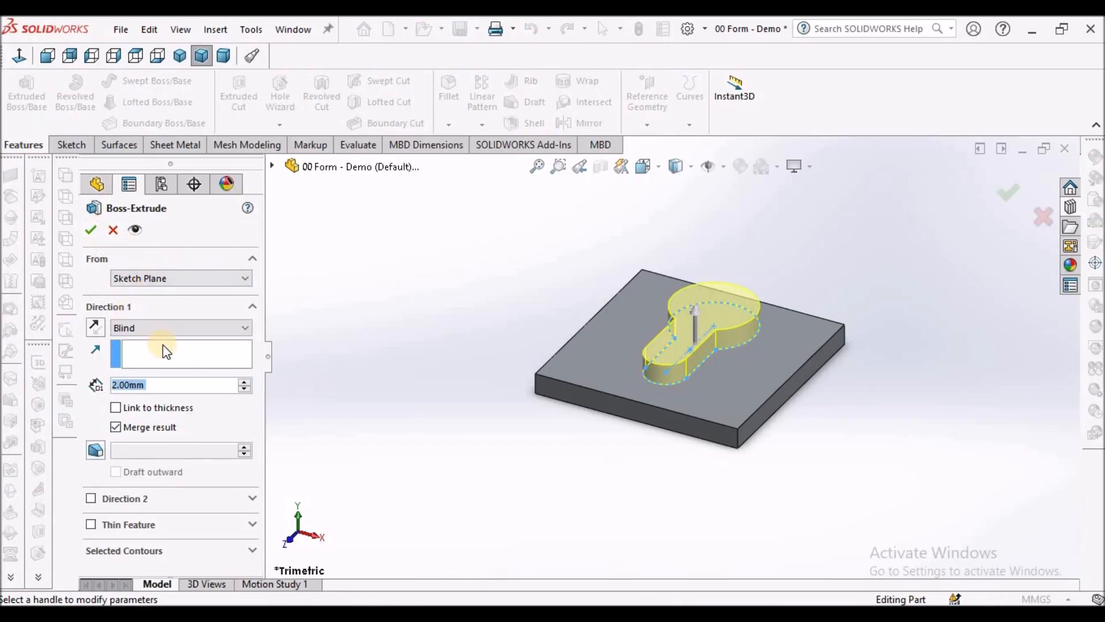
{"action": "type", "text": "4"}
{"action": "key", "text": "Return"}
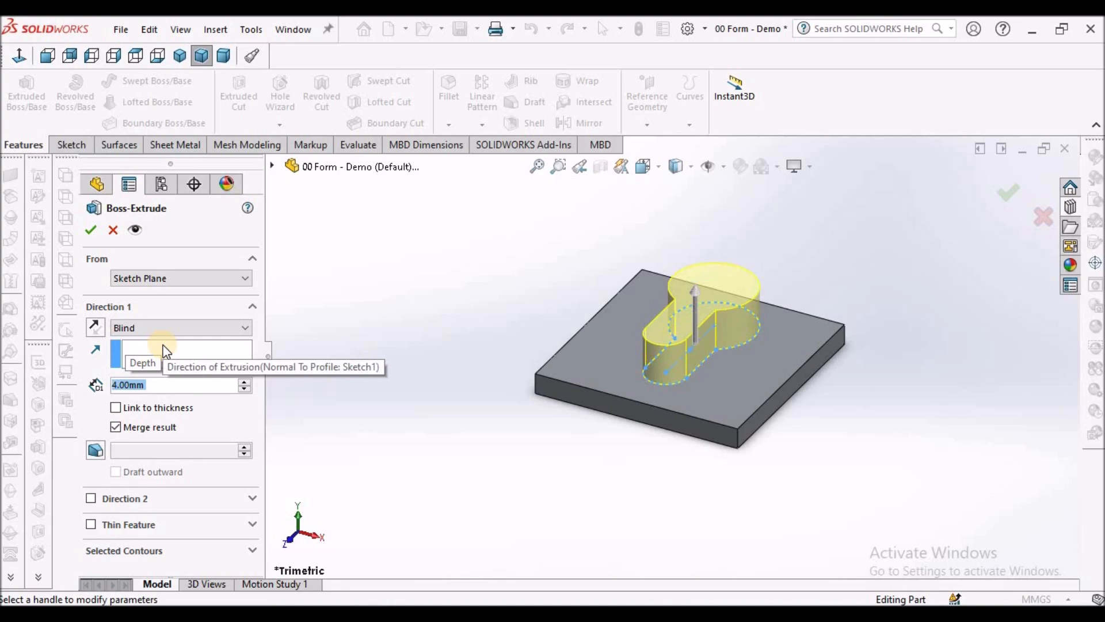
{"action": "left_click", "coordinate": [88, 235]}
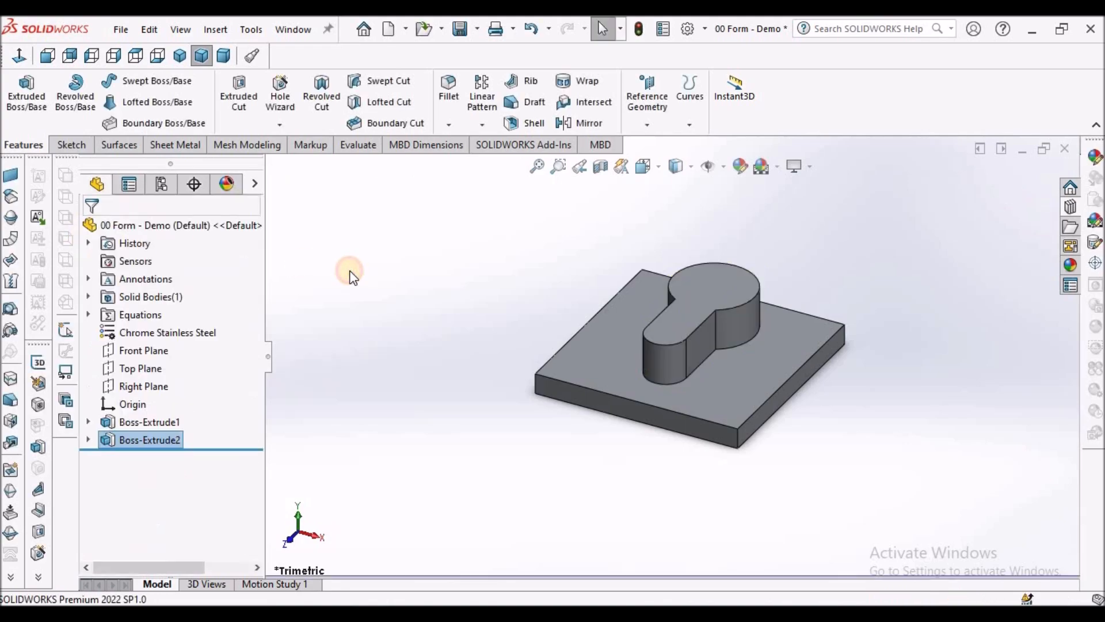
Fillet the edges where the keyhole boss meets the base plate with a symmetric 2 mm radius.
{"action": "scroll", "coordinate": [879, 392], "scroll_direction": "up", "scroll_amount": 2}
{"action": "scroll", "coordinate": [879, 394], "scroll_direction": "down", "scroll_amount": 1}
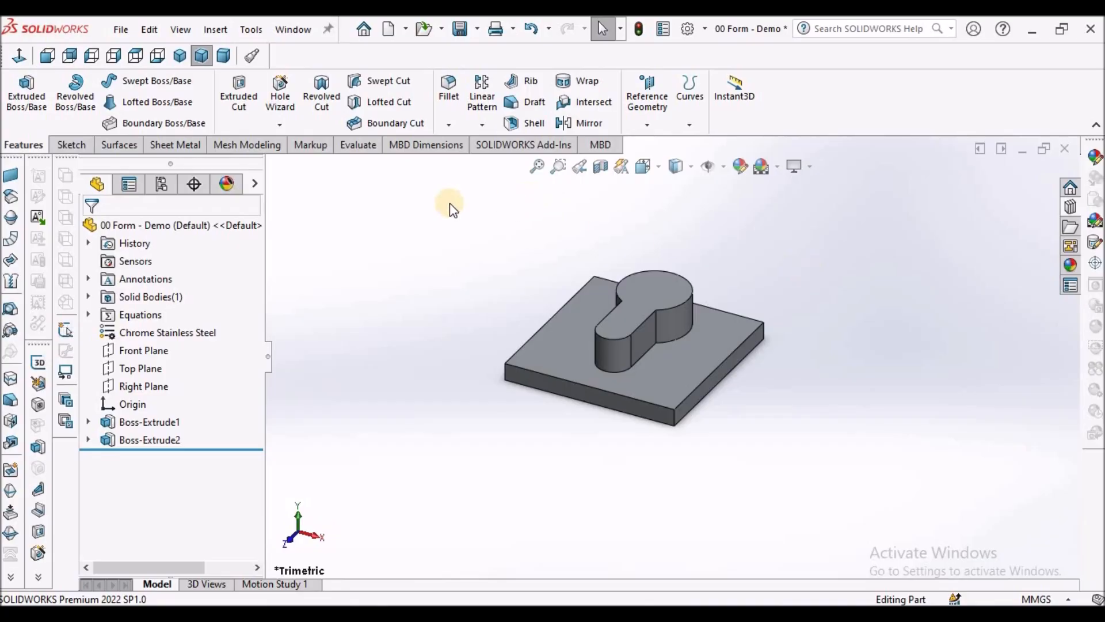
{"action": "left_click", "coordinate": [446, 91]}
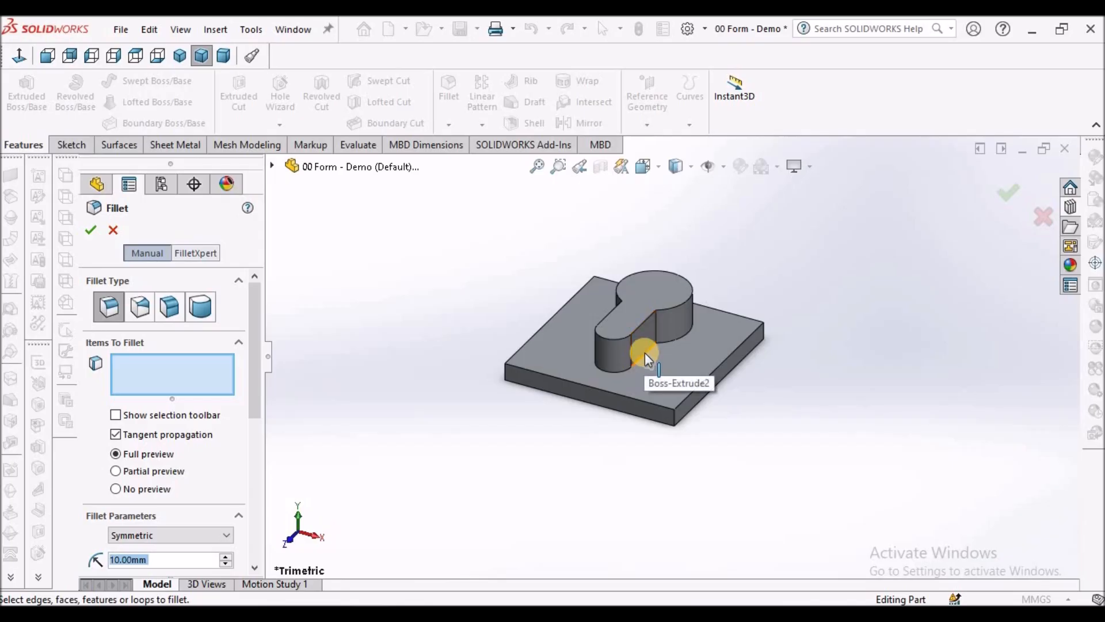
{"action": "left_click", "coordinate": [672, 342]}
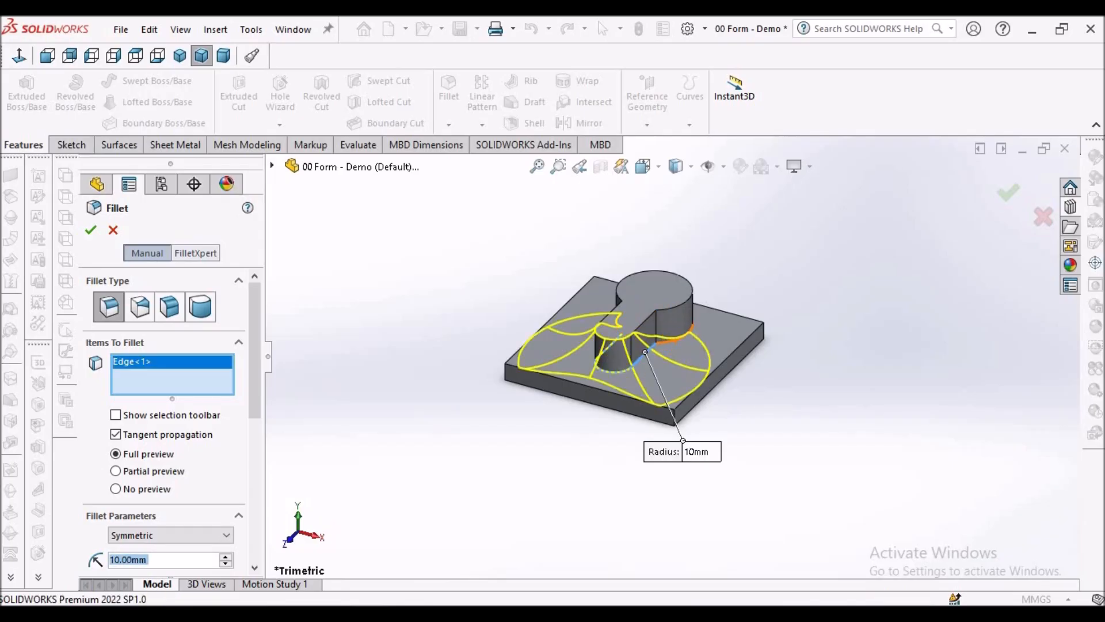
{"action": "type", "text": "2"}
{"action": "key", "text": "Return"}
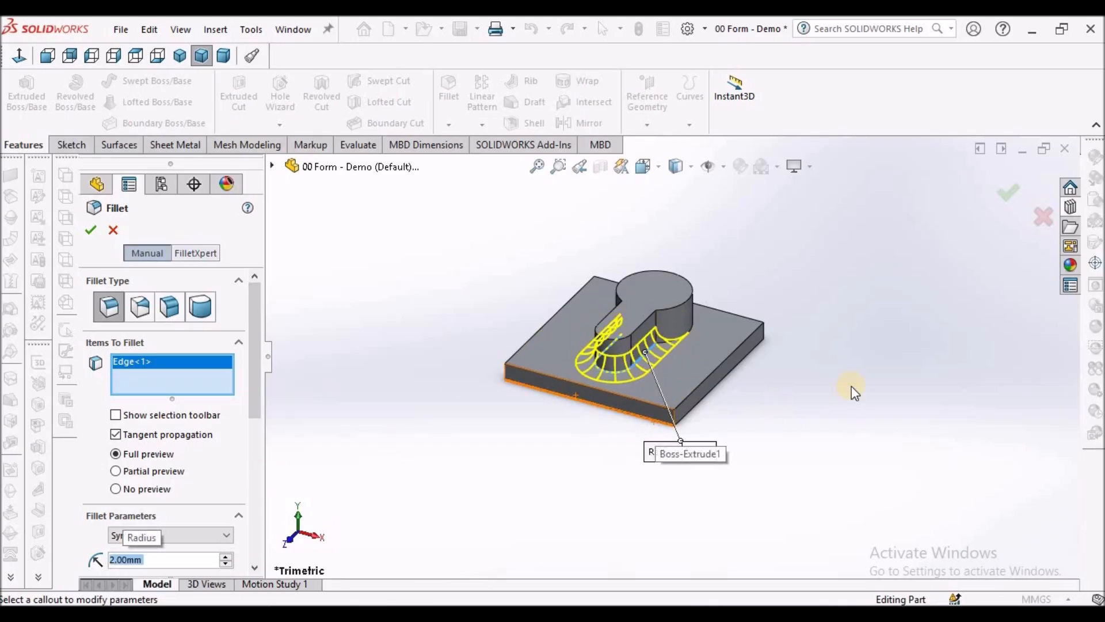
{"action": "scroll", "coordinate": [680, 328], "scroll_direction": "down", "scroll_amount": 3}
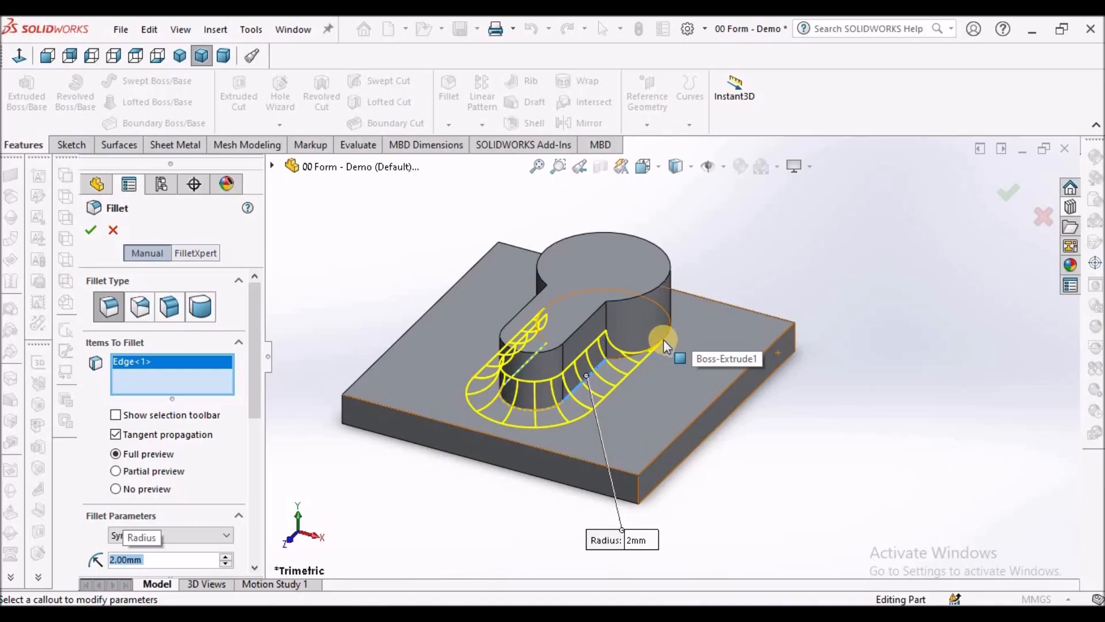
{"action": "left_click", "coordinate": [663, 340]}
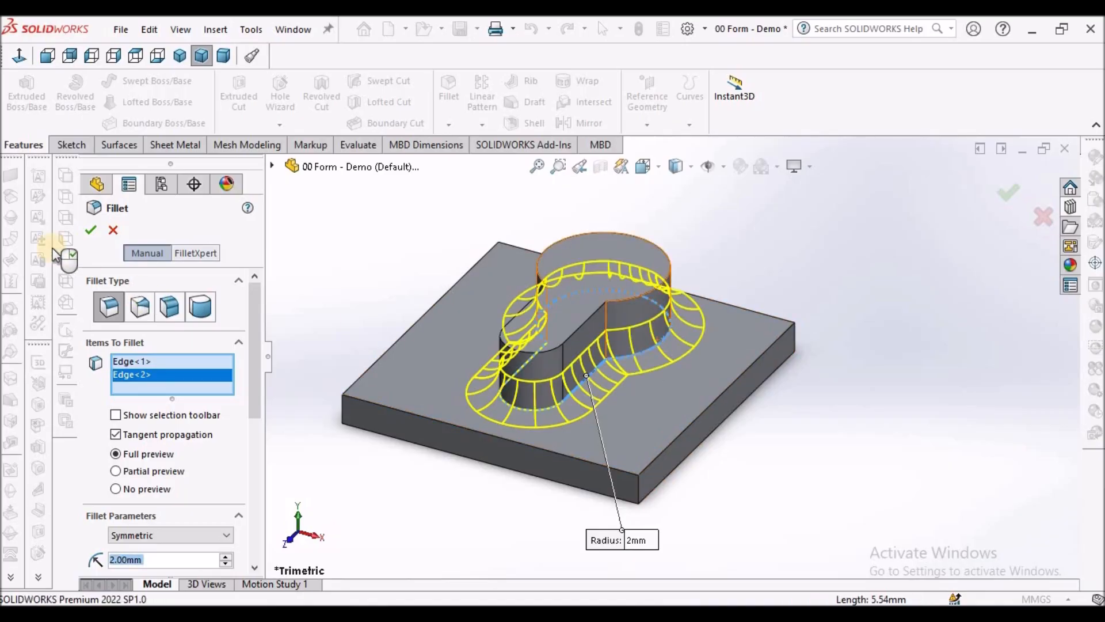
{"action": "left_click", "coordinate": [81, 232]}
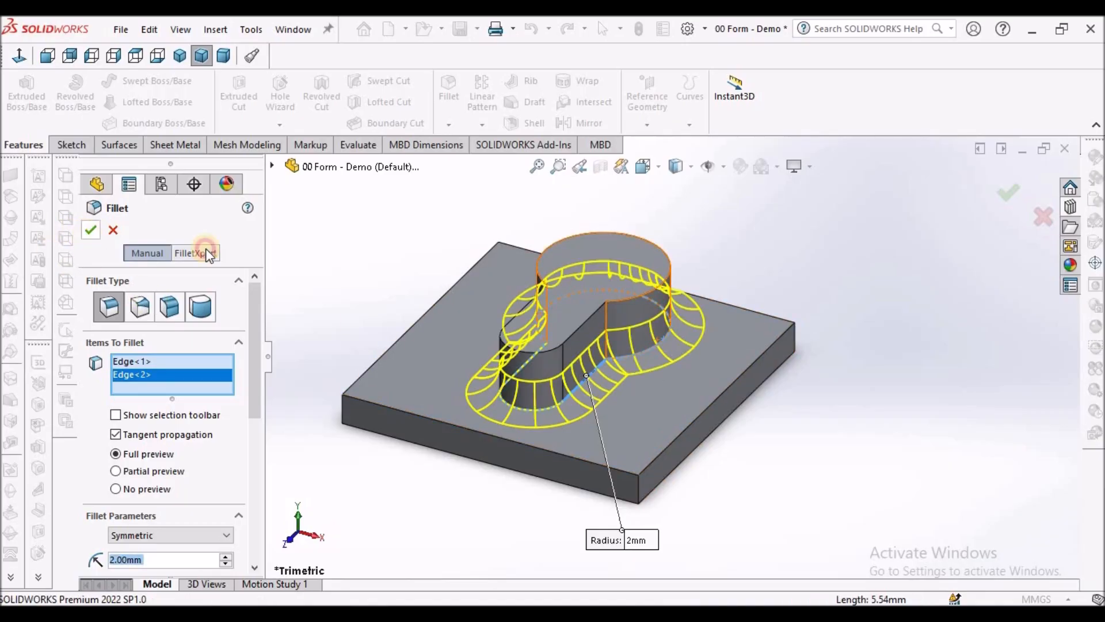
{"action": "left_click", "coordinate": [396, 254]}
{"action": "scroll", "coordinate": [607, 317], "scroll_direction": "up", "scroll_amount": 3}
{"action": "middle_click_drag", "start_coordinate": [544, 277], "coordinate": [579, 359]}
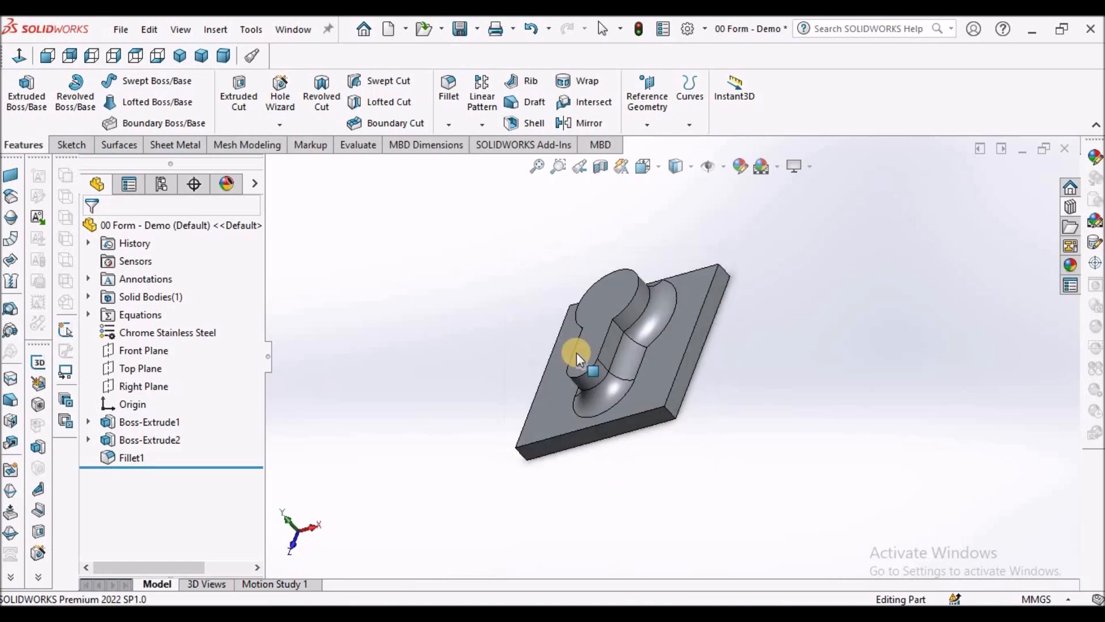
Edit the fillet around the keyhole boss and set its radius to 1 mm.
{"action": "right_click", "coordinate": [132, 455]}
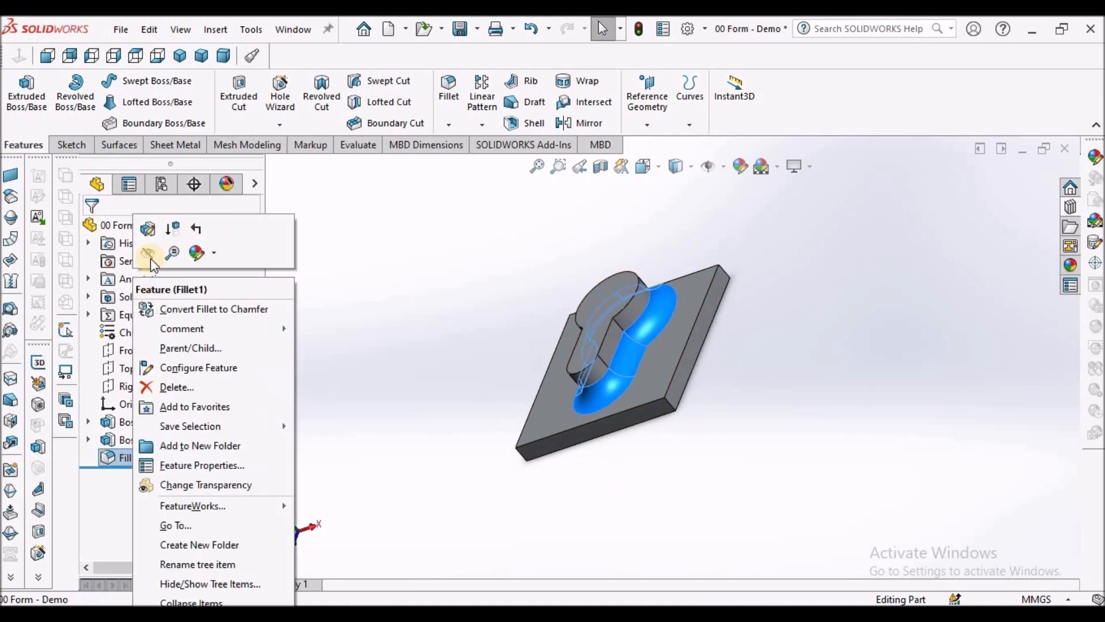
{"action": "left_click", "coordinate": [149, 256]}
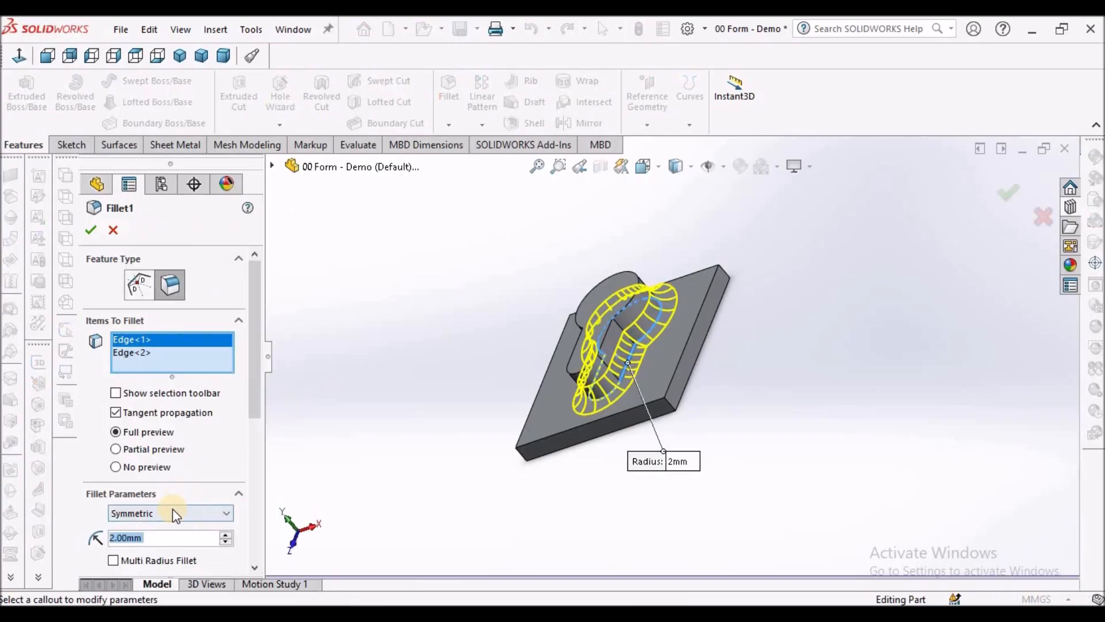
{"action": "type", "text": "1"}
{"action": "key", "text": "Return"}
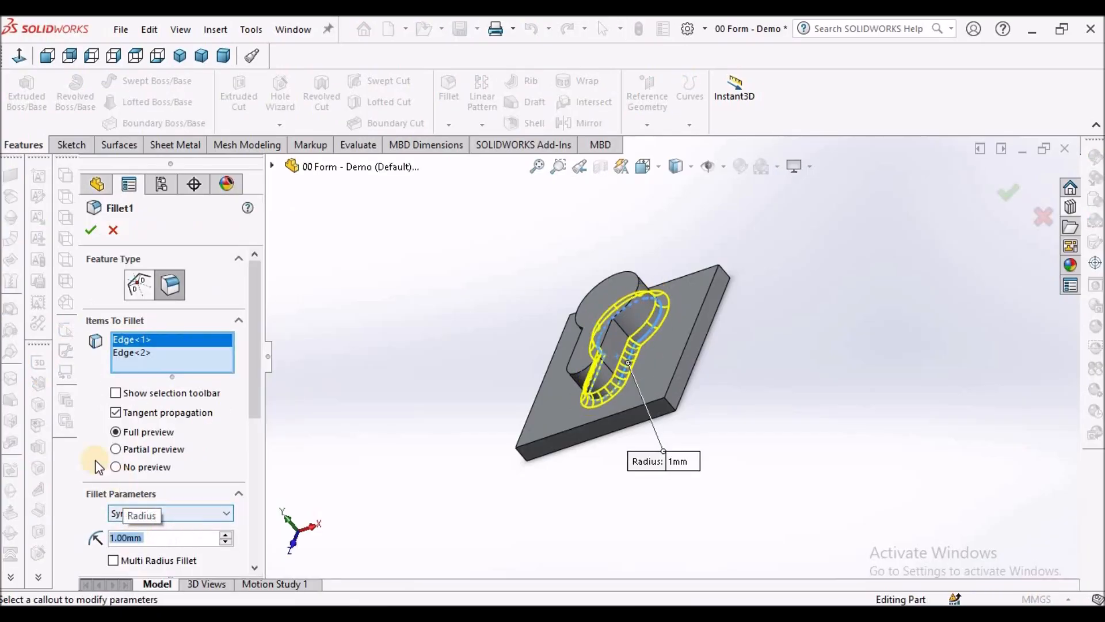
{"action": "left_click", "coordinate": [90, 231]}
Start a sketch on the base plate's side face and convert the face's outline into sketch entities.
{"action": "middle_click_drag", "start_coordinate": [475, 299], "coordinate": [647, 330]}
{"action": "left_click", "coordinate": [647, 330]}
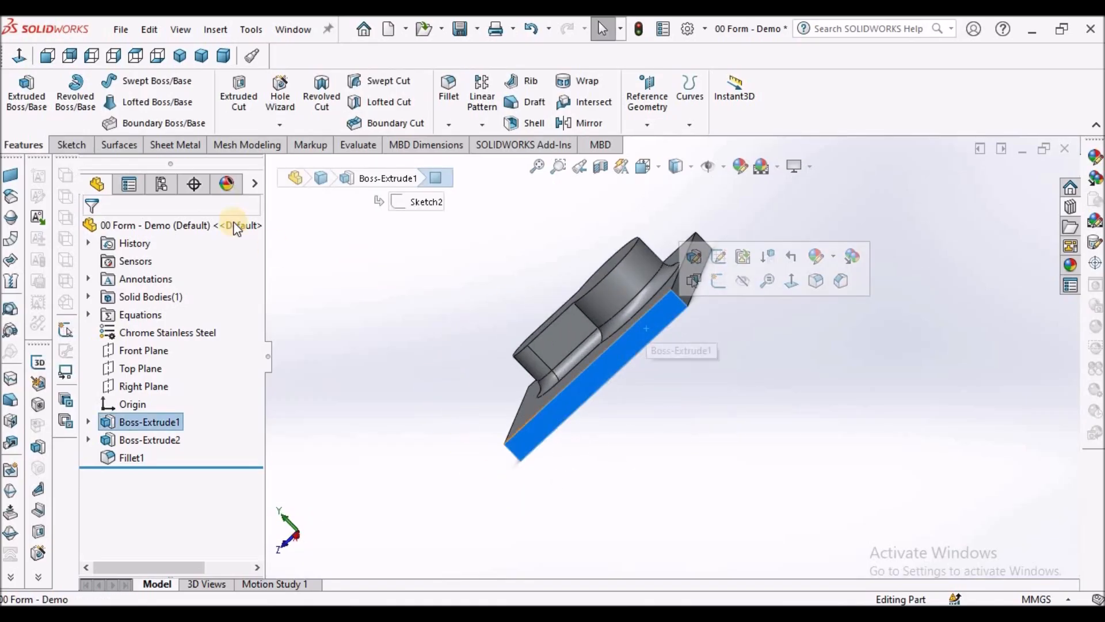
{"action": "left_click", "coordinate": [79, 148]}
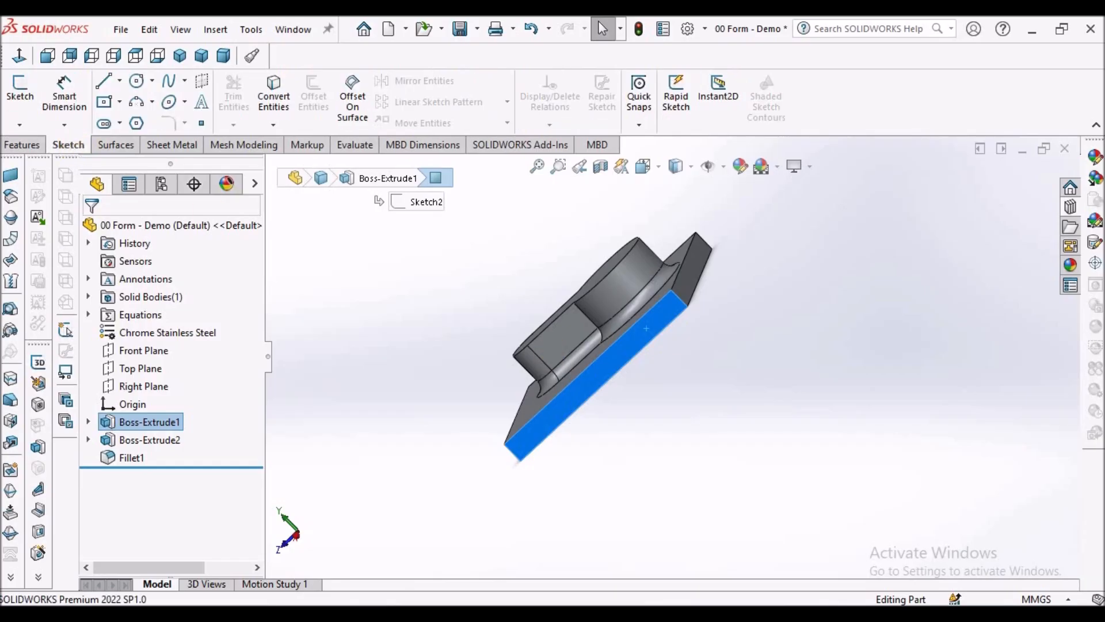
{"action": "left_click", "coordinate": [15, 98]}
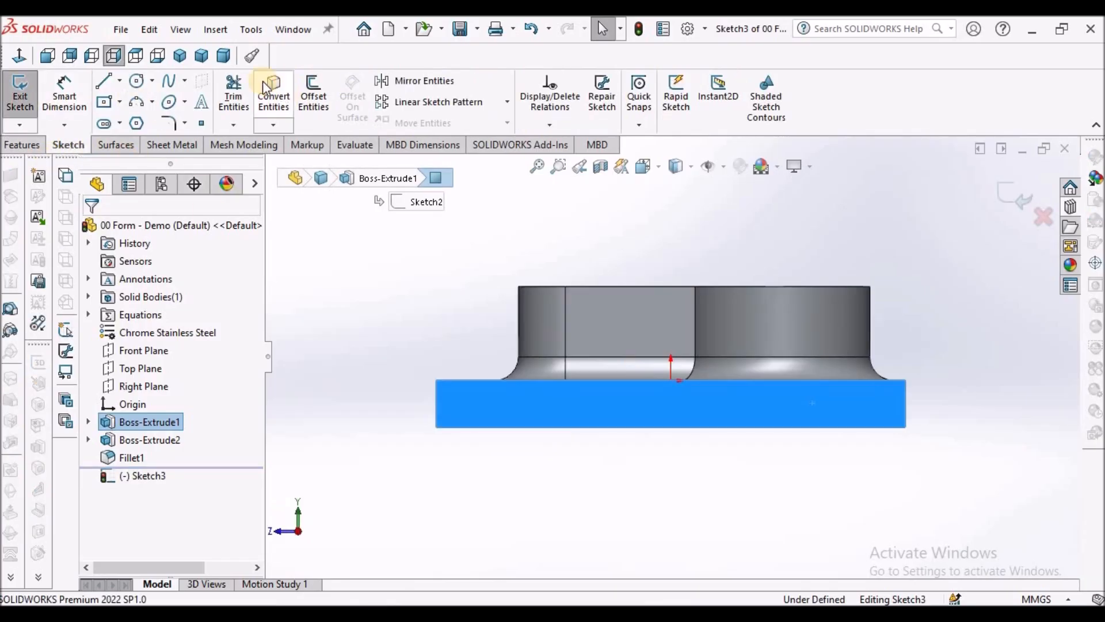
{"action": "key", "text": "ctrl+7"}
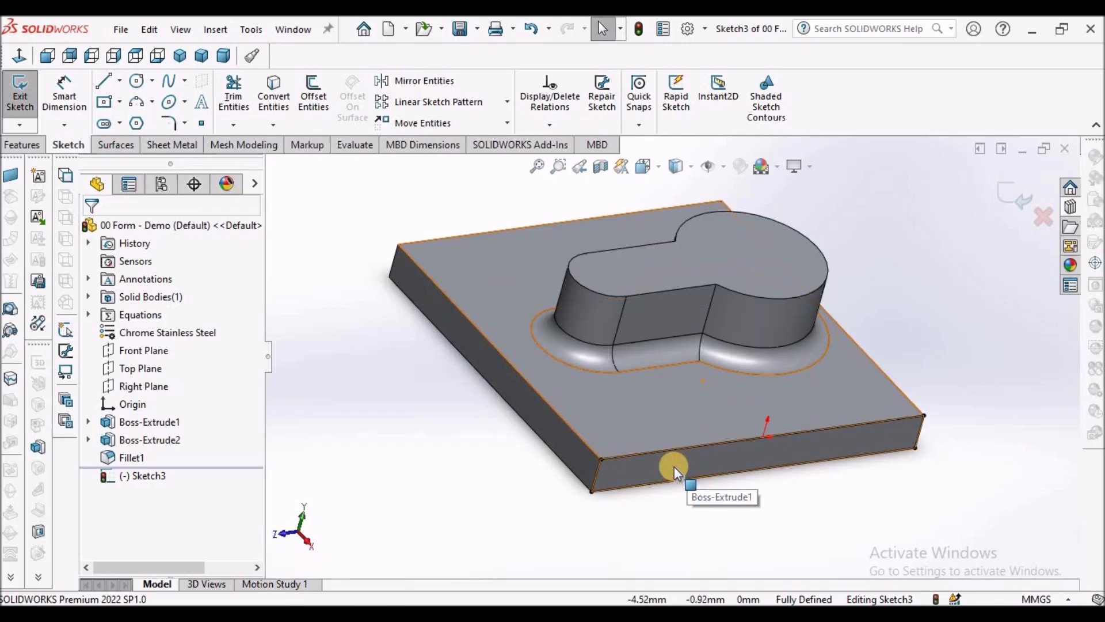
Cut-extrude the converted outline across the base plate to remove the plate and keep only the filleted keyhole boss.
{"action": "left_click", "coordinate": [685, 461]}
{"action": "left_click", "coordinate": [20, 144]}
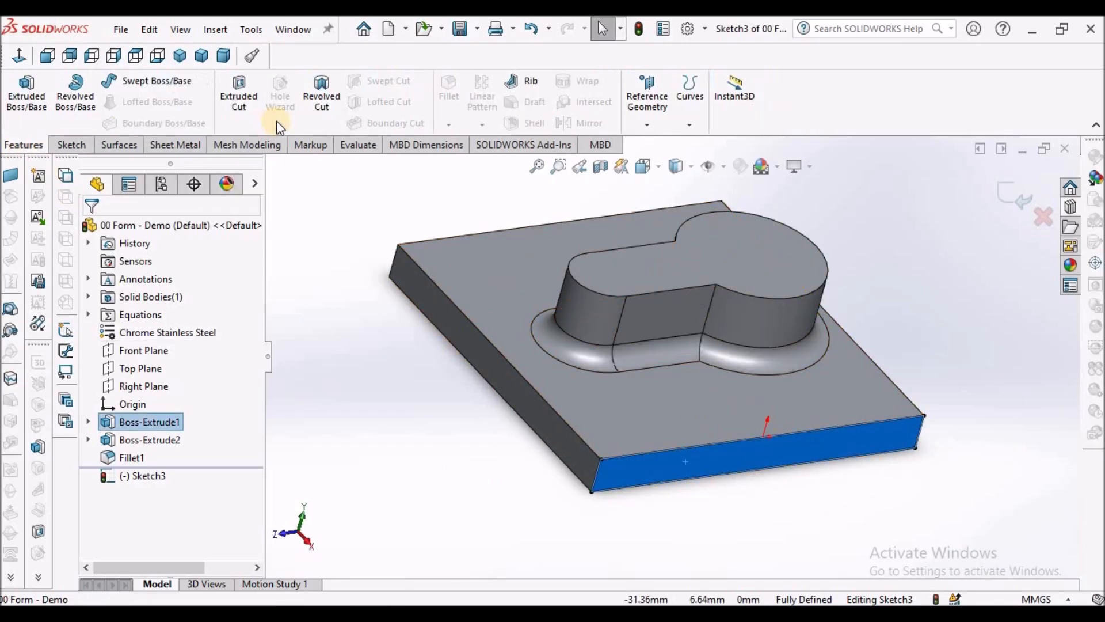
{"action": "left_click", "coordinate": [252, 102]}
{"action": "middle_click_drag", "start_coordinate": [374, 233], "coordinate": [499, 289]}
{"action": "left_click", "coordinate": [231, 333]}
{"action": "left_click", "coordinate": [179, 350]}
{"action": "left_click", "coordinate": [90, 230]}
{"action": "middle_click_drag", "start_coordinate": [620, 329], "coordinate": [731, 361]}
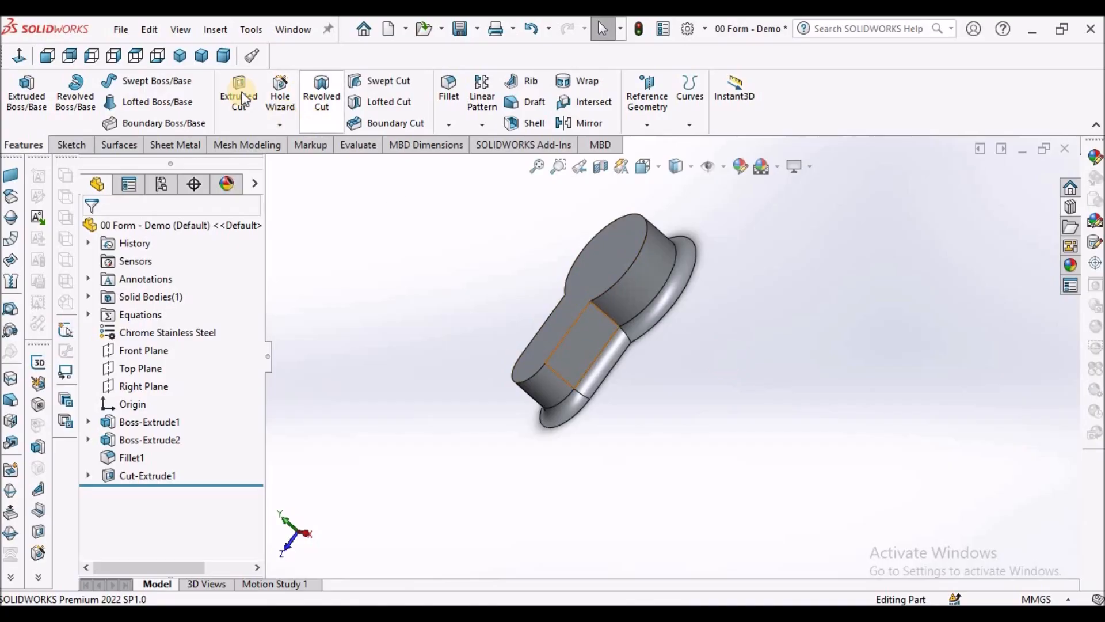
Create a forming tool from the keyhole body, using its flat underside as the stopping face and no faces to remove.
{"action": "left_click", "coordinate": [203, 54]}
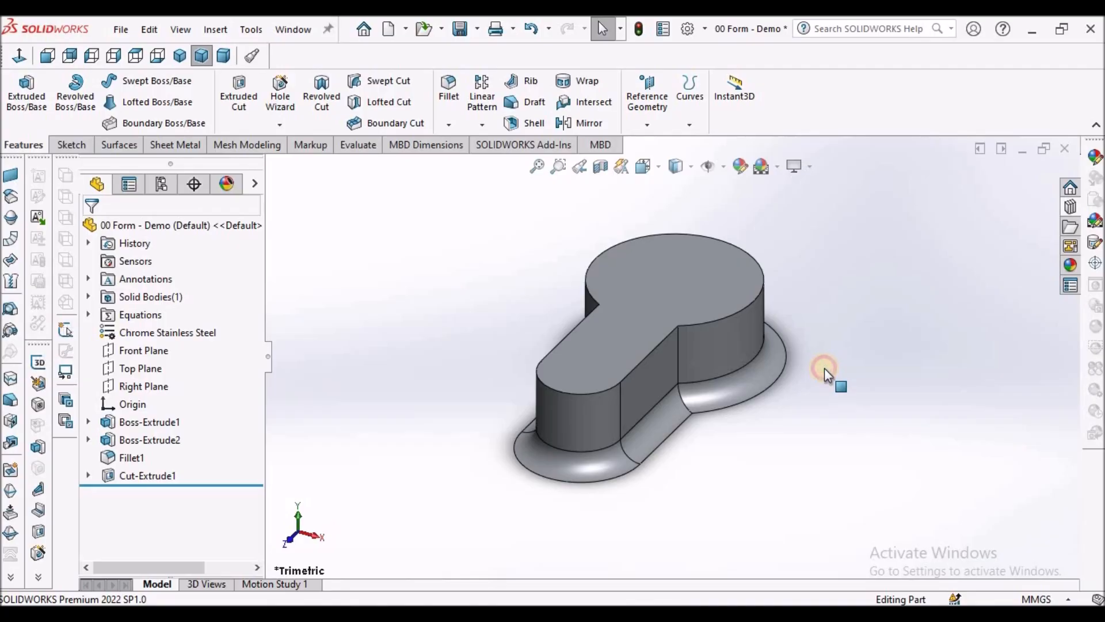
{"action": "mouse_move", "coordinate": [823, 324]}
{"action": "middle_mouse_down"}
{"action": "mouse_move", "coordinate": [817, 296]}
{"action": "mouse_move", "coordinate": [827, 333]}
{"action": "mouse_move", "coordinate": [811, 318]}
{"action": "middle_mouse_up"}
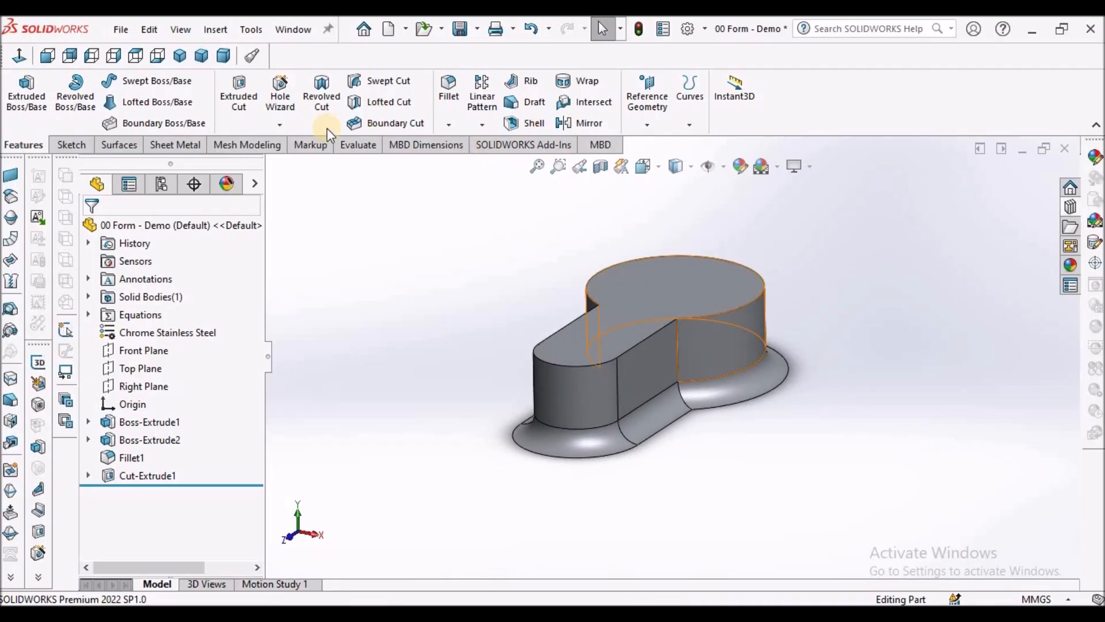
{"action": "left_click", "coordinate": [175, 144]}
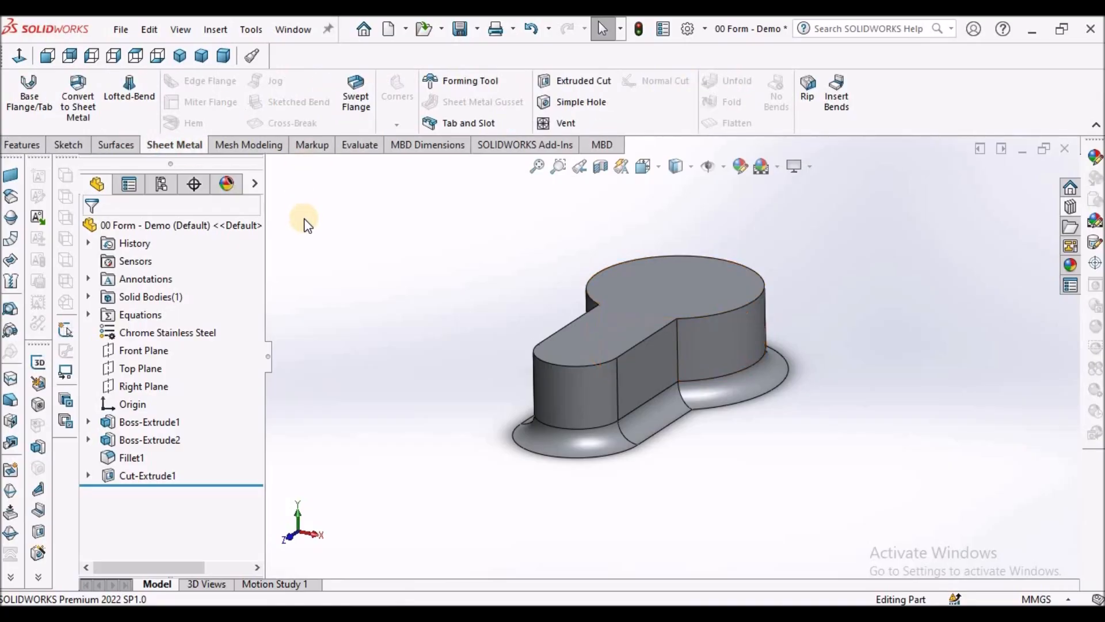
{"action": "left_click", "coordinate": [458, 81]}
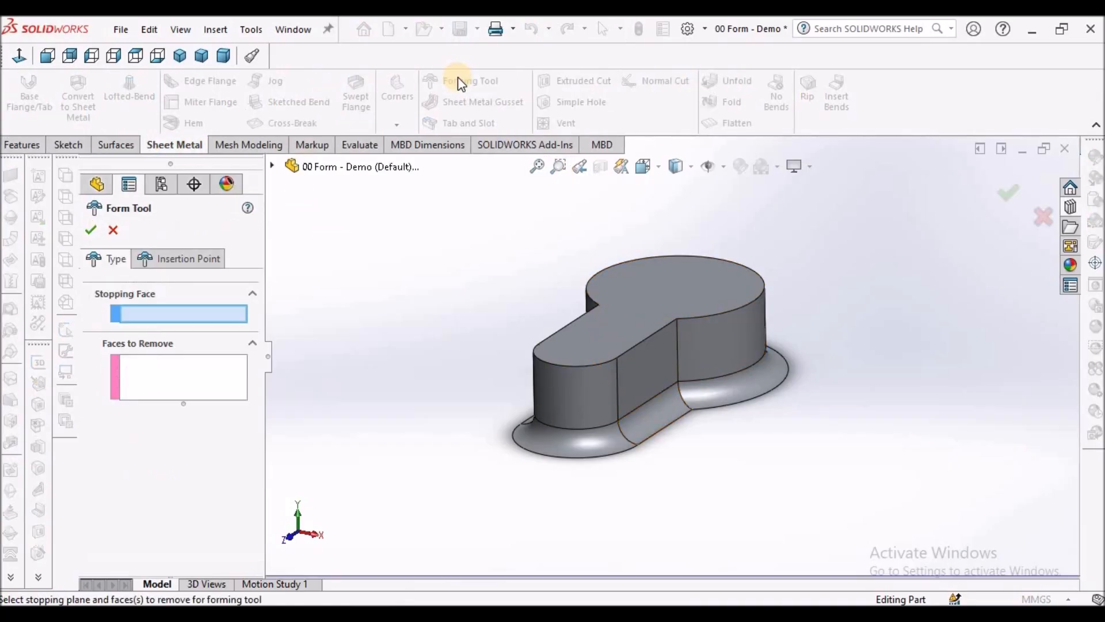
{"action": "middle_click_drag", "start_coordinate": [590, 192], "coordinate": [587, 201]}
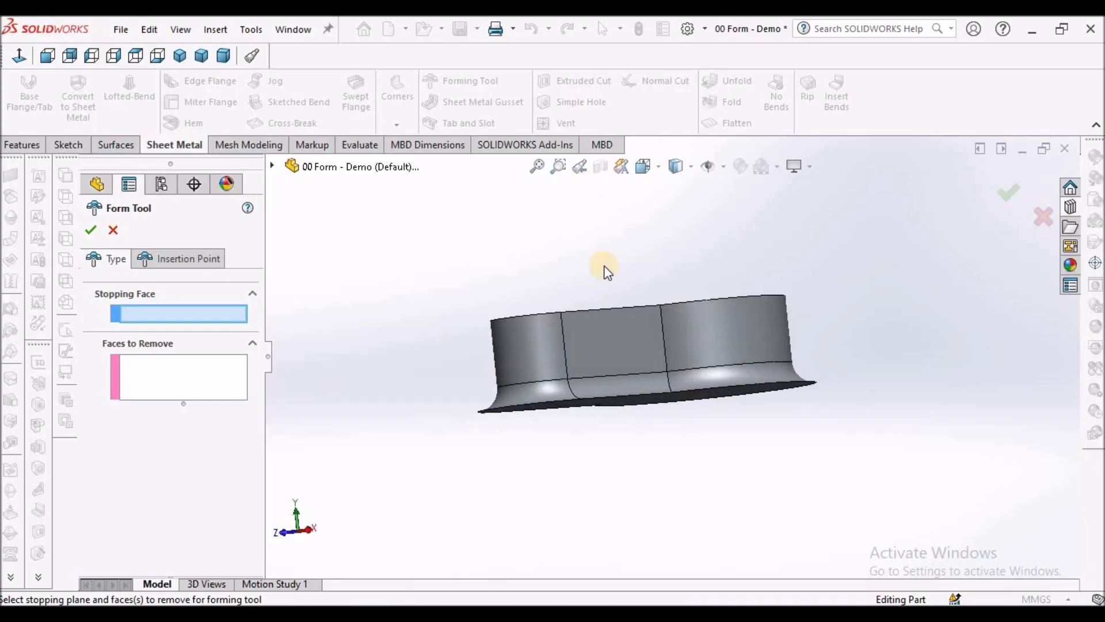
{"action": "middle_click_drag", "start_coordinate": [676, 194], "coordinate": [642, 395]}
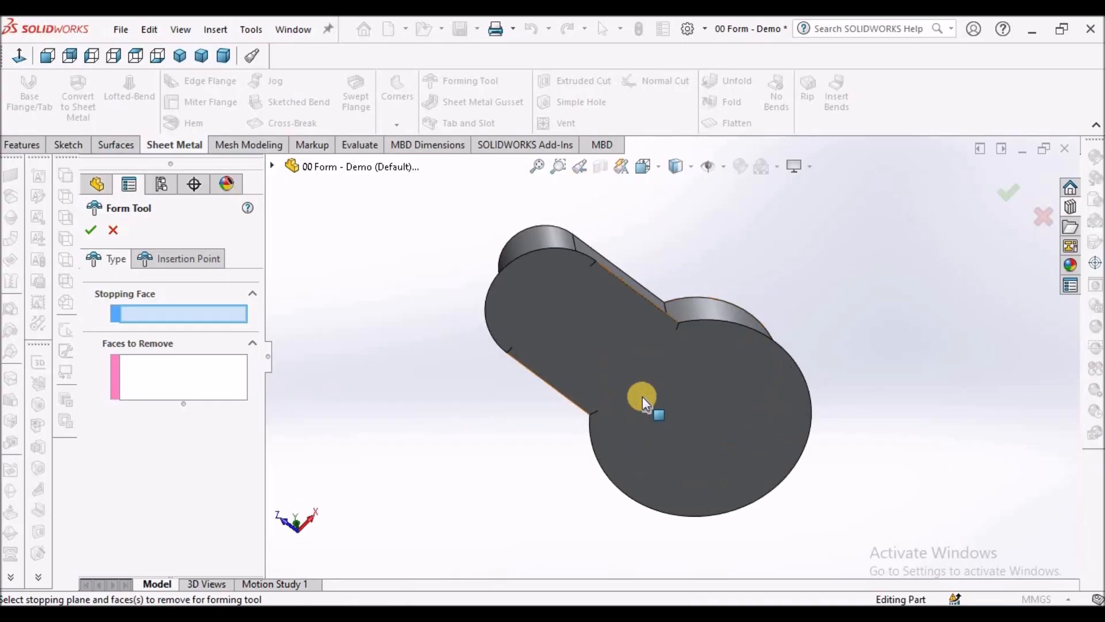
{"action": "left_click", "coordinate": [643, 396]}
{"action": "middle_click_drag", "start_coordinate": [636, 347], "coordinate": [696, 277]}
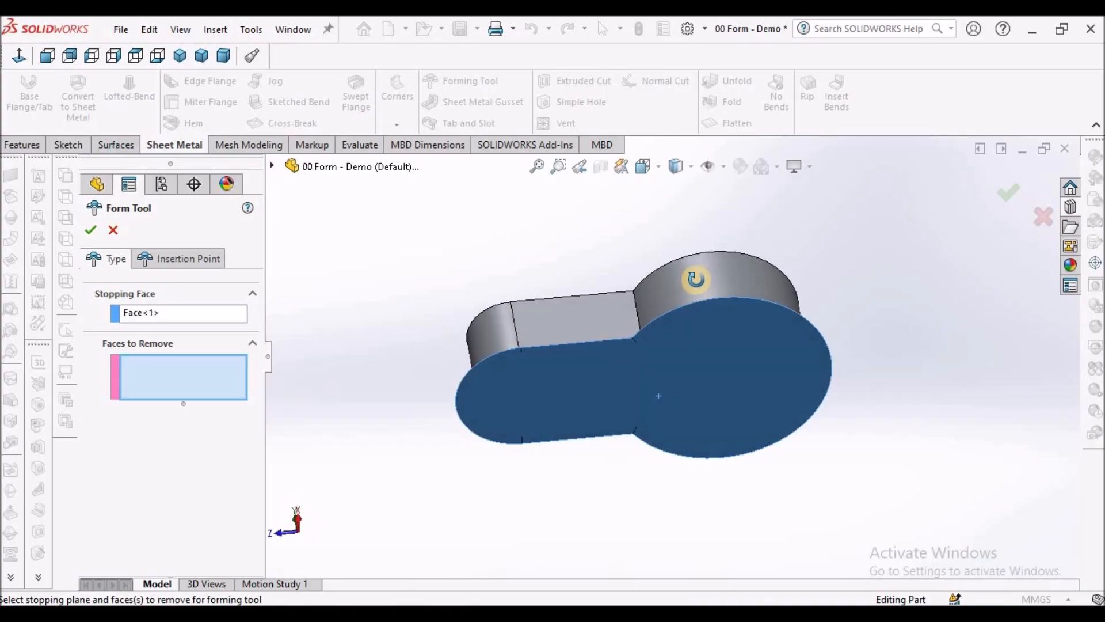
{"action": "middle_click_drag", "start_coordinate": [771, 254], "coordinate": [801, 431]}
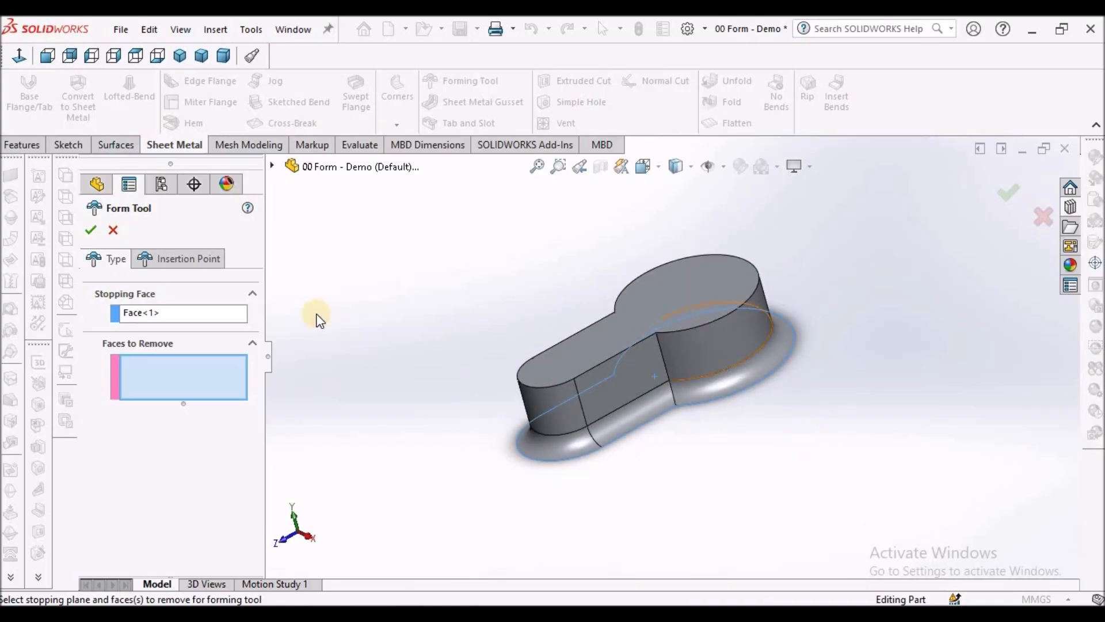
{"action": "left_click", "coordinate": [86, 233]}
{"action": "middle_click_drag", "start_coordinate": [633, 337], "coordinate": [736, 514]}
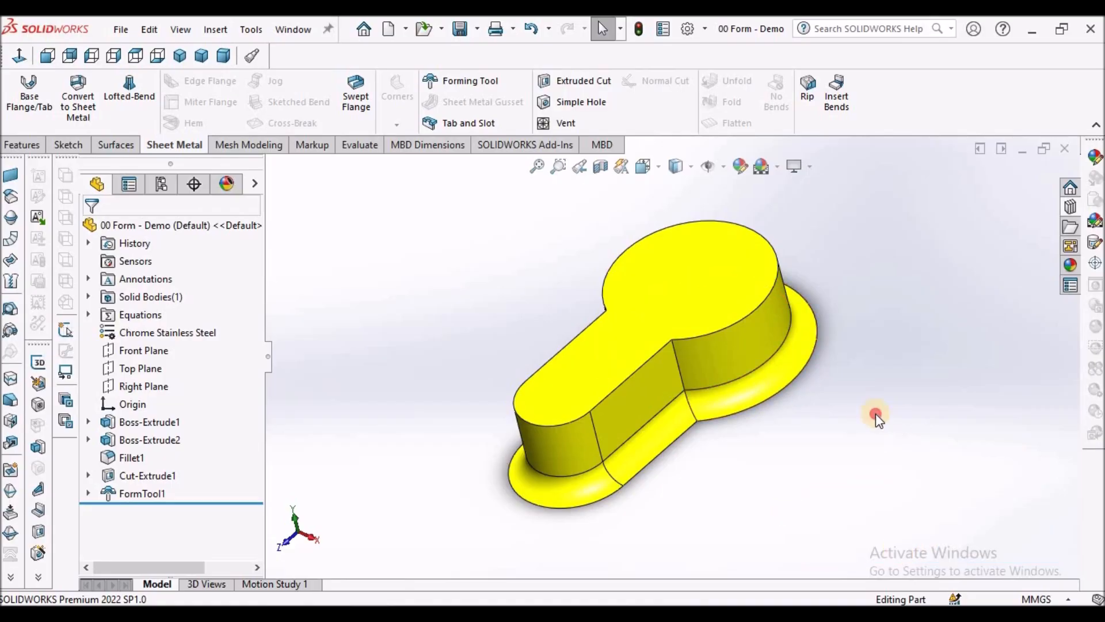
Locate the EXAMPLES folder under forming tools in the Design Library and examine its location and files on disk.
{"action": "left_click", "coordinate": [118, 30]}
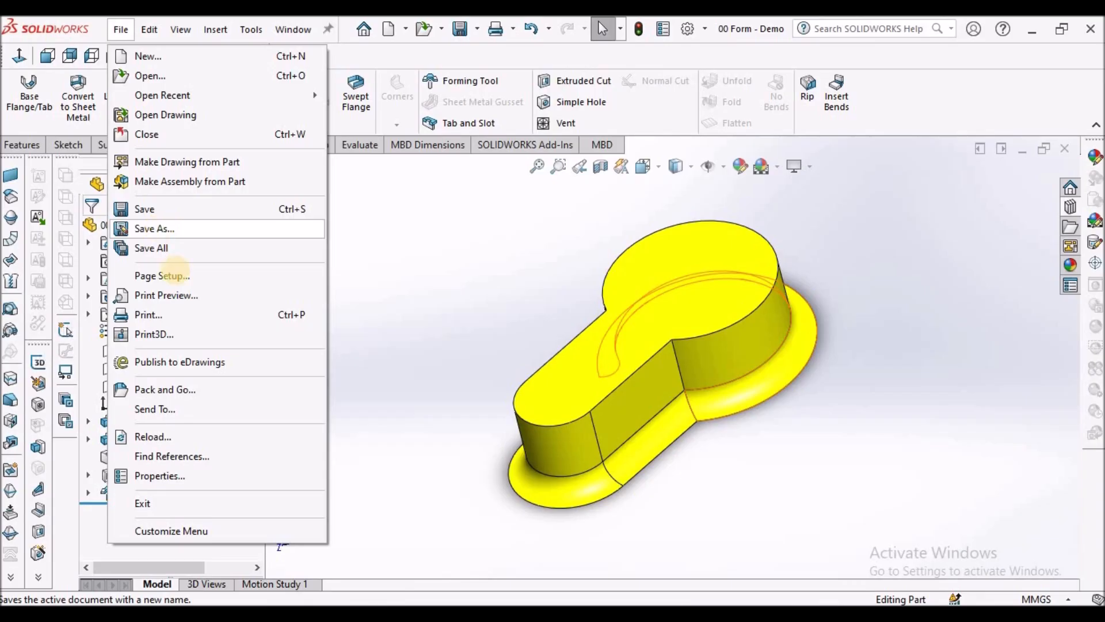
{"action": "left_click", "coordinate": [451, 346]}
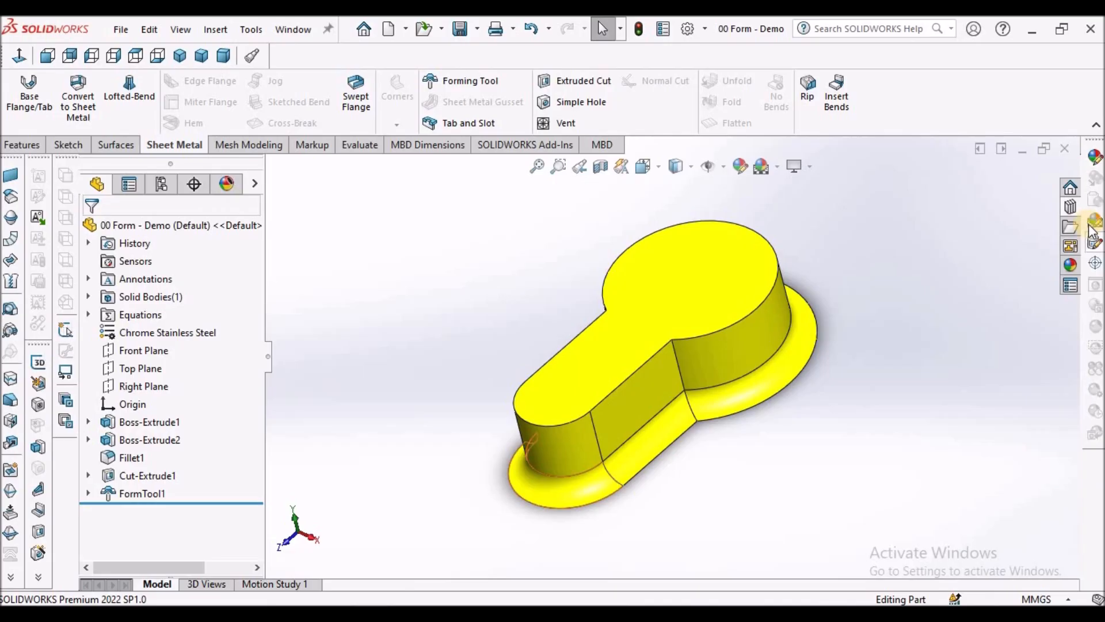
{"action": "left_click", "coordinate": [1070, 206]}
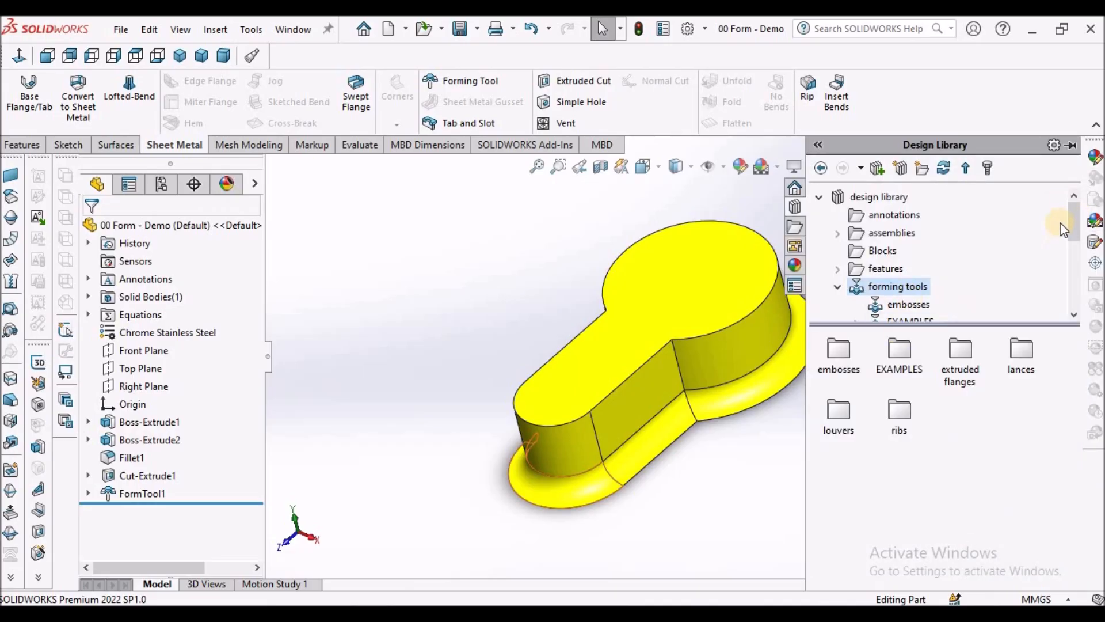
{"action": "left_click_drag", "start_coordinate": [1077, 236], "coordinate": [1076, 253]}
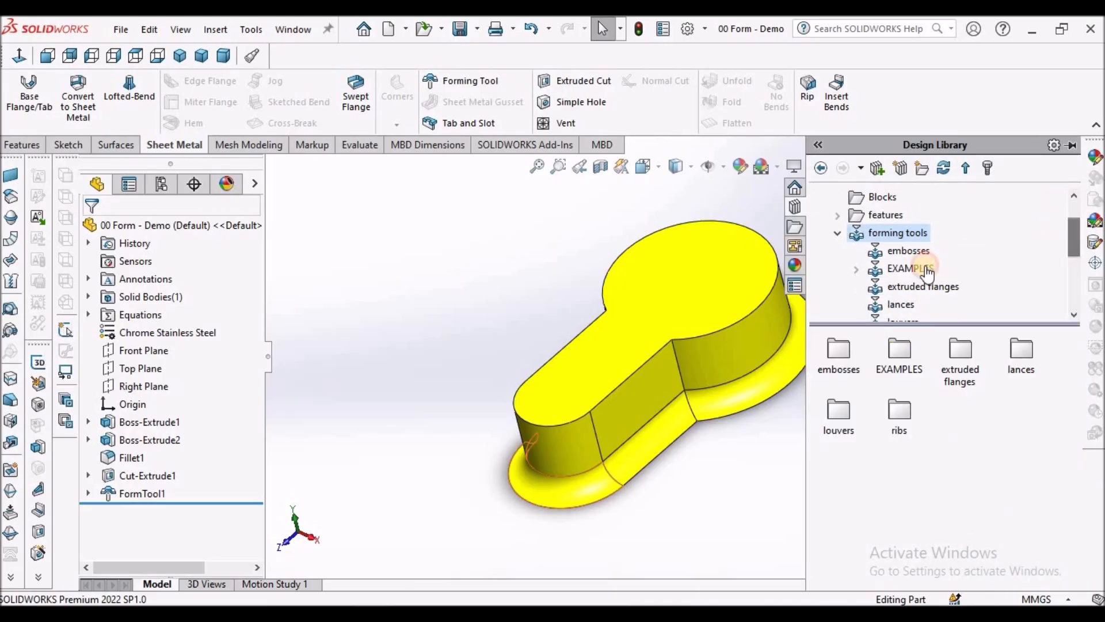
{"action": "right_click", "coordinate": [914, 266]}
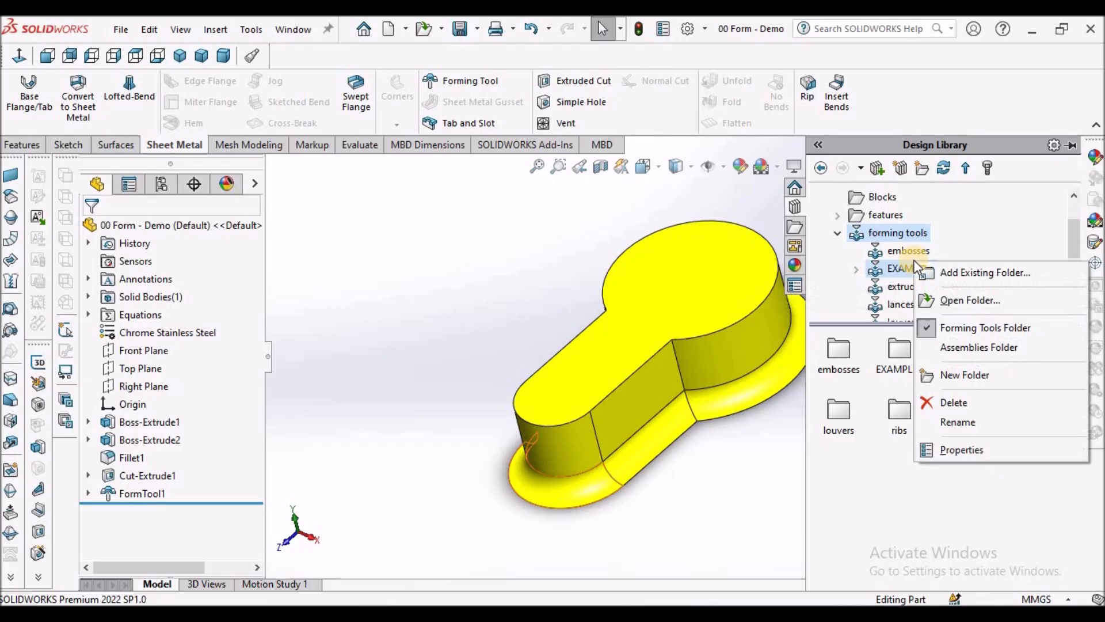
{"action": "left_click", "coordinate": [960, 299]}
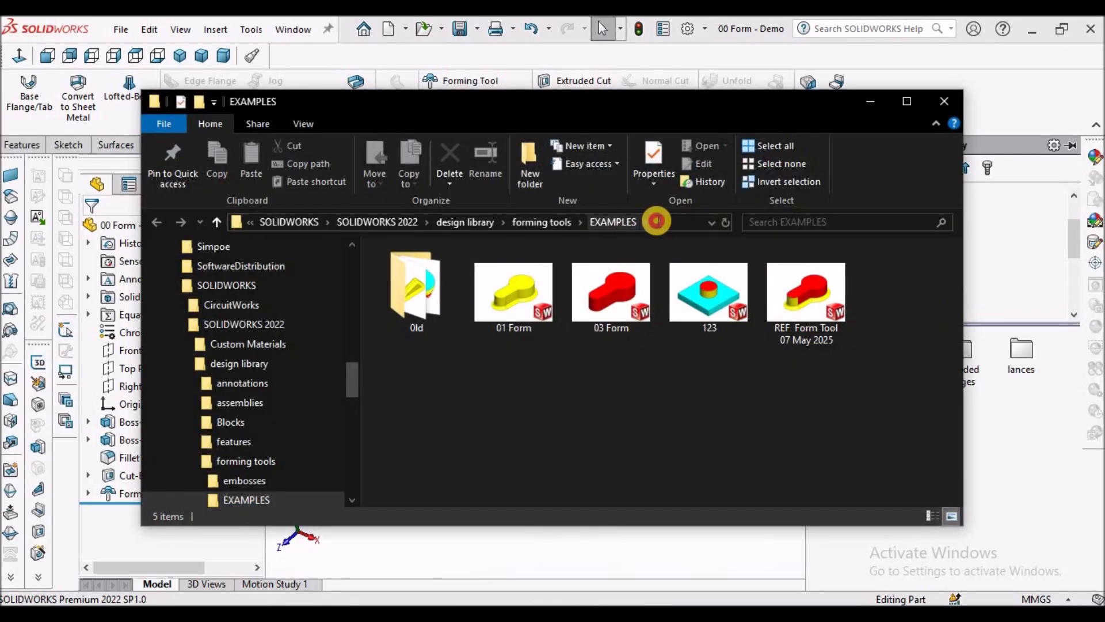
{"action": "left_click", "coordinate": [657, 221]}
{"action": "left_click", "coordinate": [688, 422]}
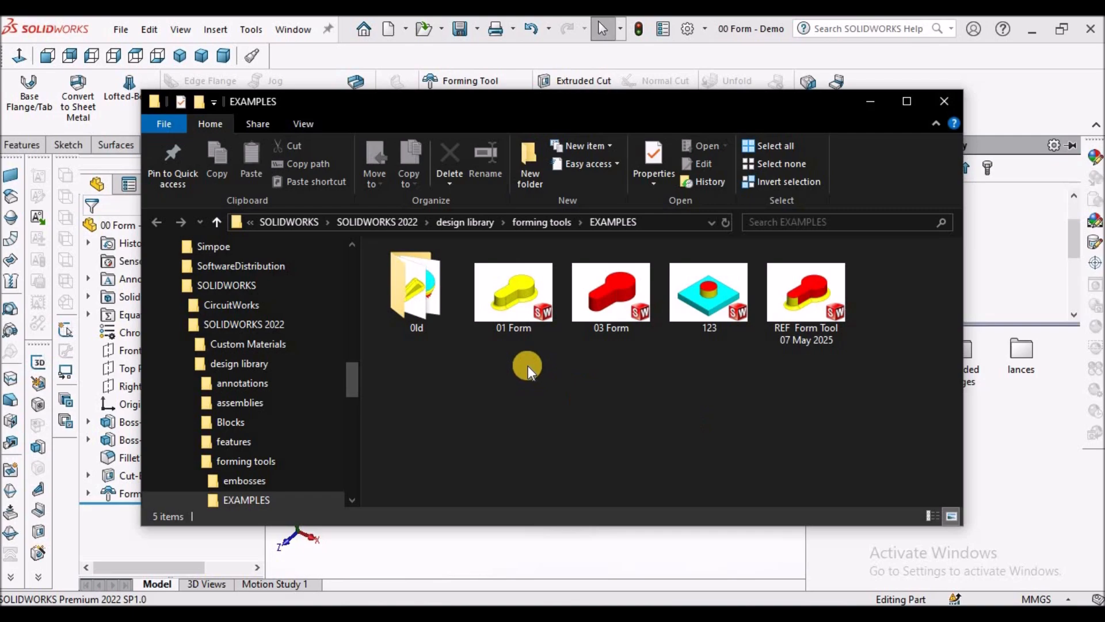
{"action": "left_click", "coordinate": [875, 101]}
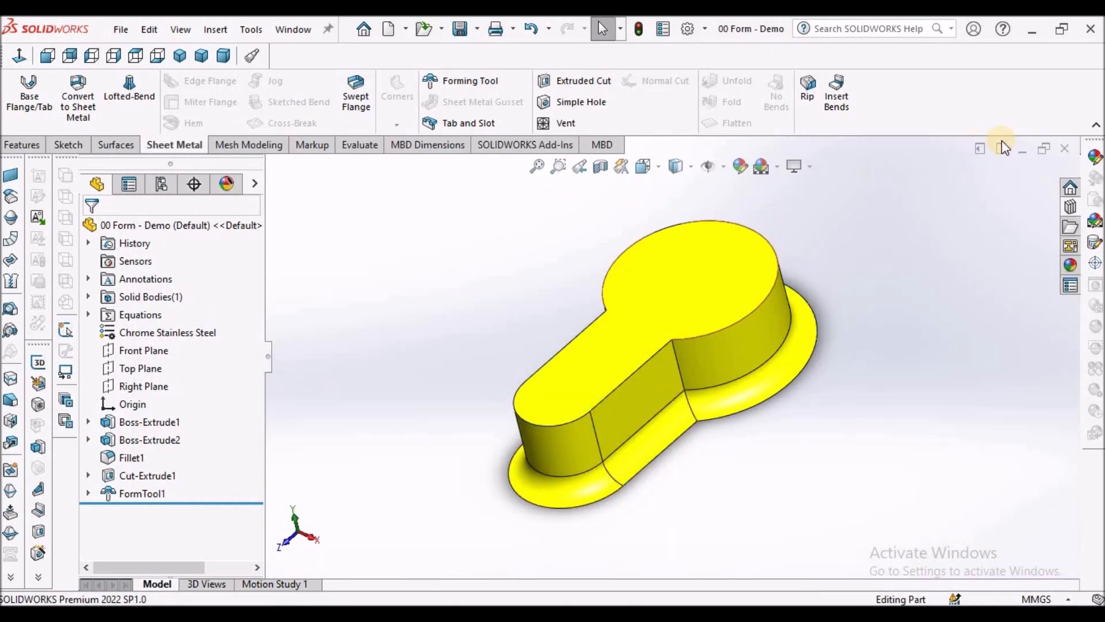
Close the keyhole tool part and insert the 01 Form forming tool from the EXAMPLES library folder onto the plate's top face.
{"action": "left_click", "coordinate": [1065, 147]}
{"action": "left_click", "coordinate": [1096, 221]}
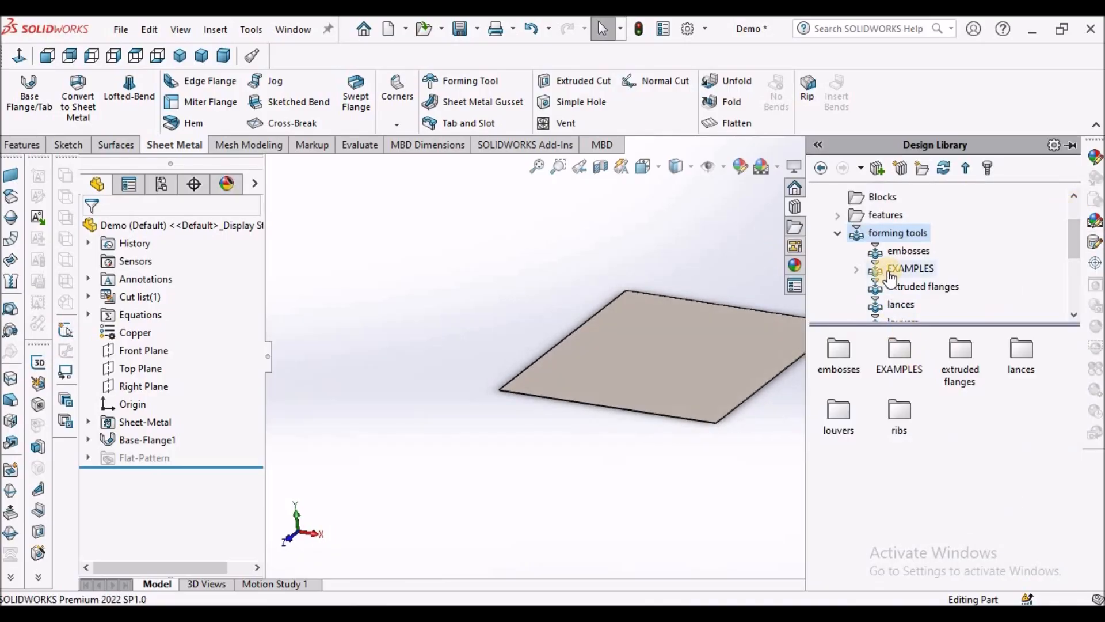
{"action": "left_click", "coordinate": [910, 268]}
{"action": "left_click_drag", "start_coordinate": [847, 357], "coordinate": [665, 333]}
{"action": "middle_click_drag", "start_coordinate": [712, 336], "coordinate": [740, 412]}
Position the keyhole forming tool by moving its placement point toward the middle of the plate, and accept the form feature.
{"action": "left_click", "coordinate": [162, 259]}
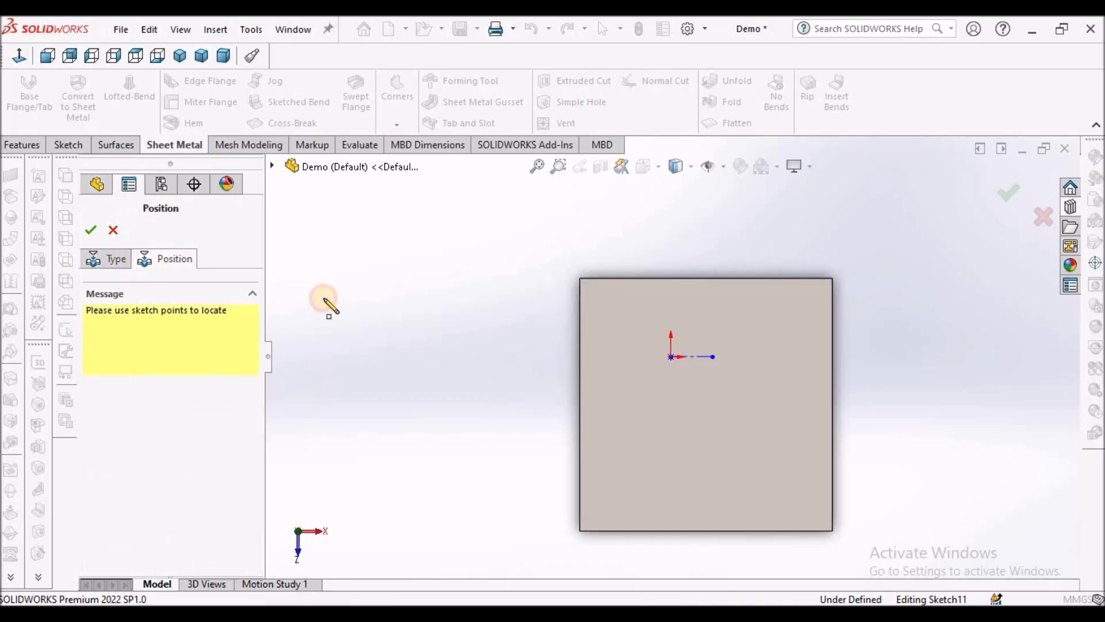
{"action": "right_click", "coordinate": [360, 254]}
{"action": "left_click", "coordinate": [436, 263]}
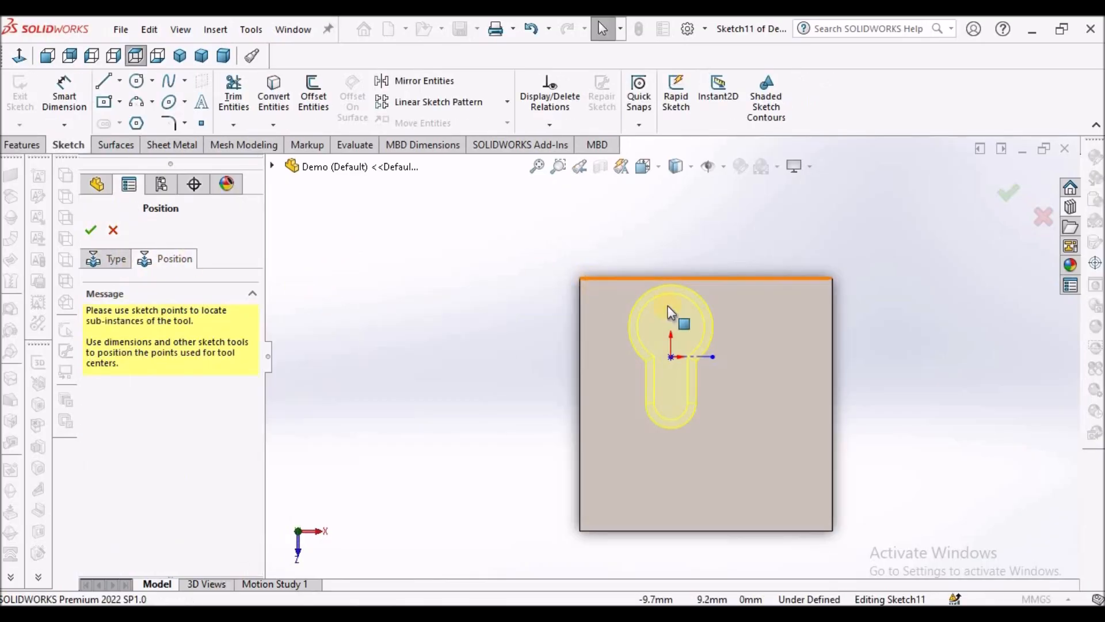
{"action": "mouse_move", "coordinate": [672, 358]}
{"action": "left_mouse_down"}
{"action": "mouse_move", "coordinate": [702, 405]}
{"action": "mouse_move", "coordinate": [685, 396]}
{"action": "left_mouse_up"}
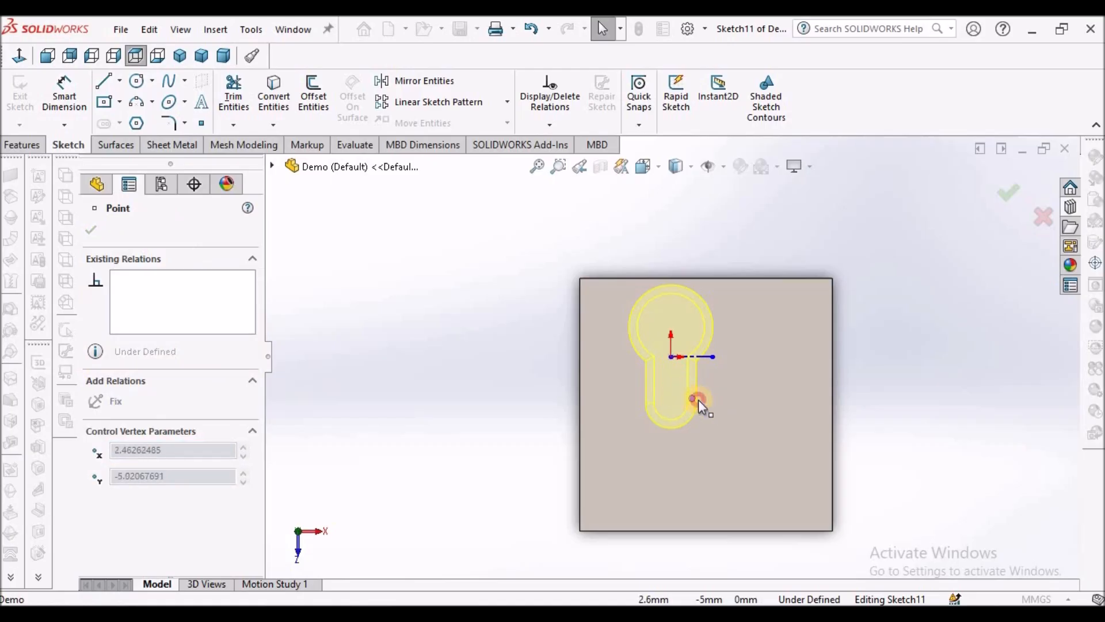
{"action": "left_click", "coordinate": [866, 410]}
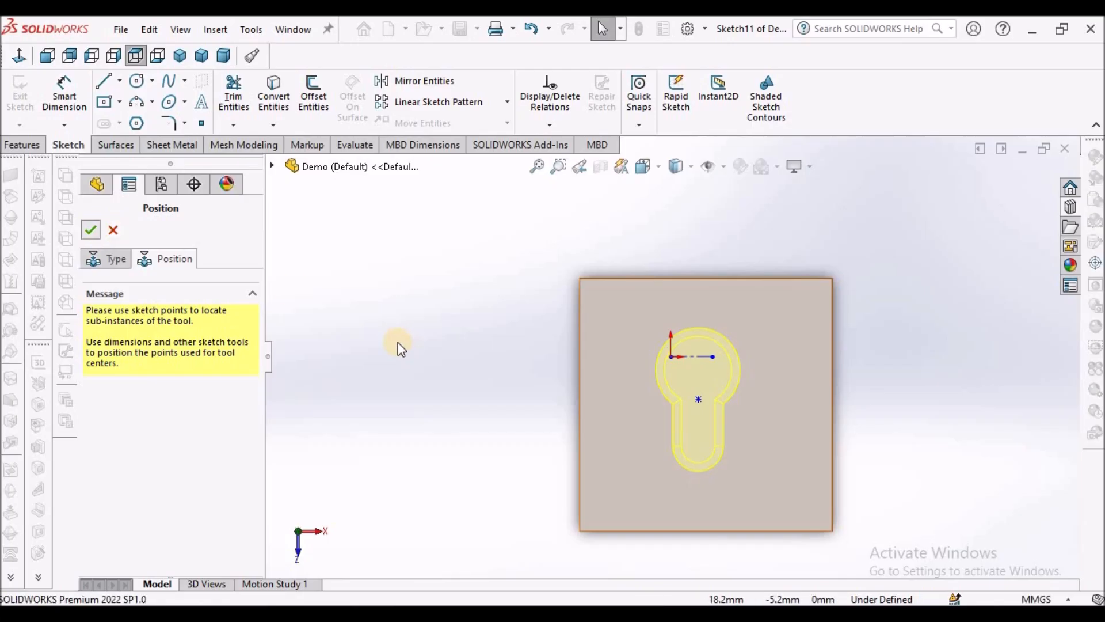
Examine the keyhole form on the plate from several angles, including its rounded edge, side walls and lower circular edge.
{"action": "middle_click_drag", "start_coordinate": [576, 358], "coordinate": [728, 433]}
{"action": "scroll", "coordinate": [724, 406], "scroll_direction": "up", "scroll_amount": 5}
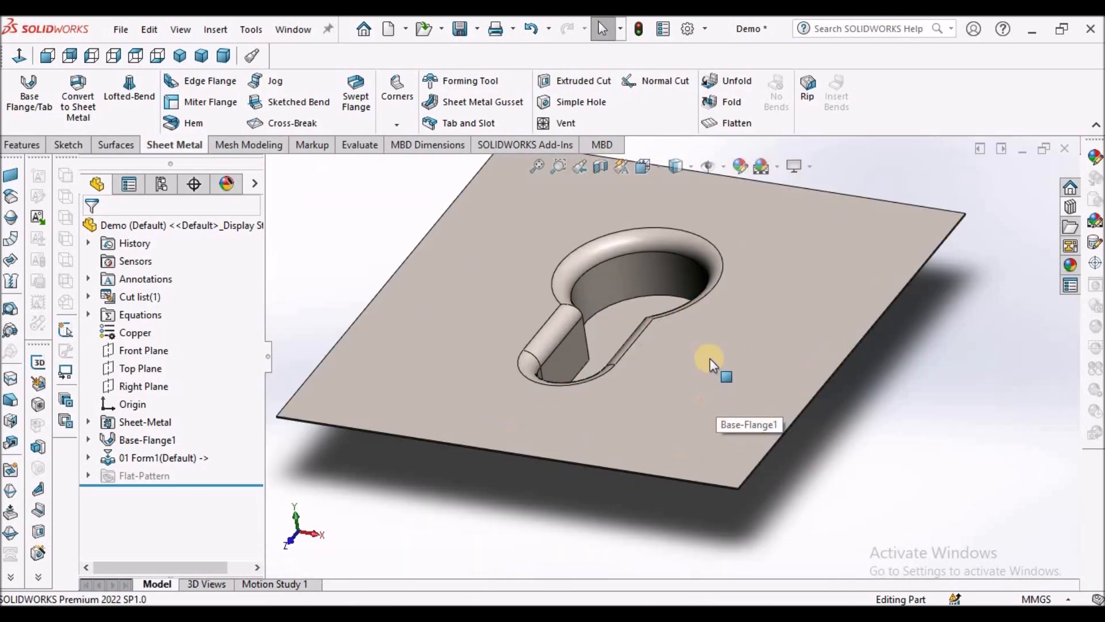
{"action": "mouse_move", "coordinate": [712, 362]}
{"action": "middle_mouse_down"}
{"action": "mouse_move", "coordinate": [699, 328]}
{"action": "mouse_move", "coordinate": [727, 368]}
{"action": "mouse_move", "coordinate": [713, 369]}
{"action": "middle_mouse_up"}
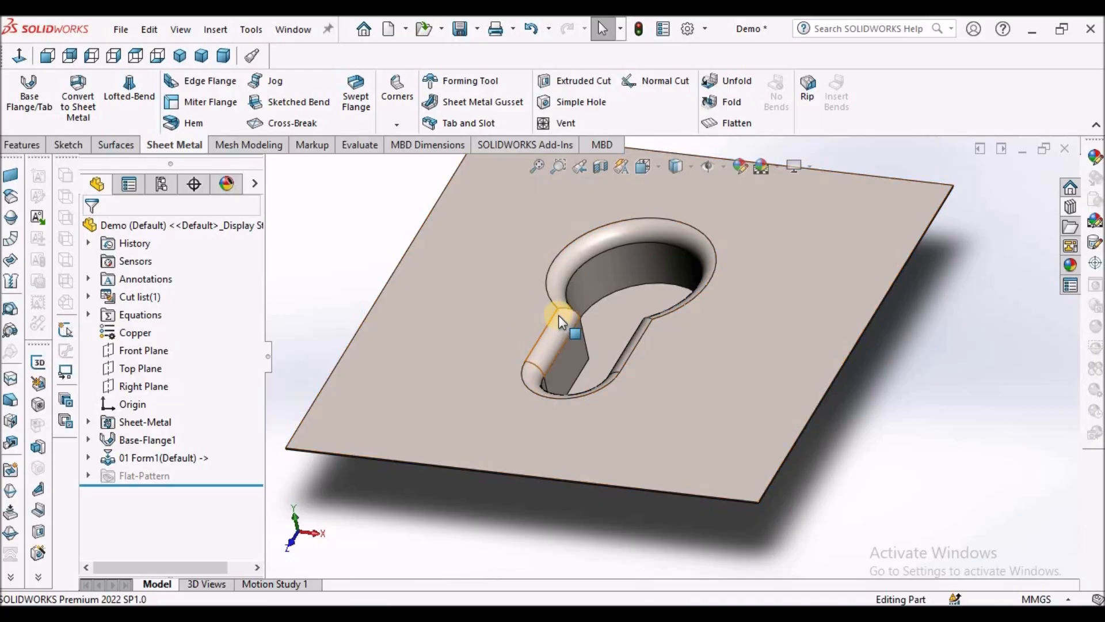
{"action": "middle_click_drag", "start_coordinate": [559, 316], "coordinate": [501, 339]}
{"action": "left_click", "coordinate": [651, 297]}
{"action": "left_click", "coordinate": [768, 437]}
{"action": "middle_click_drag", "start_coordinate": [749, 375], "coordinate": [1026, 291]}
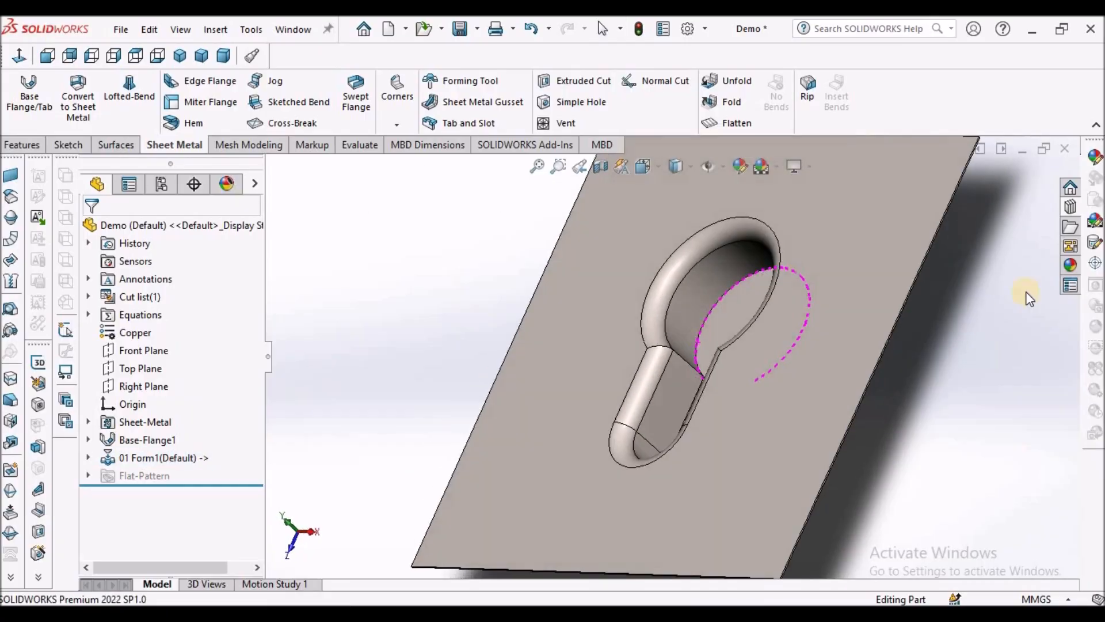
Open the 01 Form tool from the EXAMPLES library folder for viewing, examine its shape, and return to the plate.
{"action": "left_click", "coordinate": [1070, 206]}
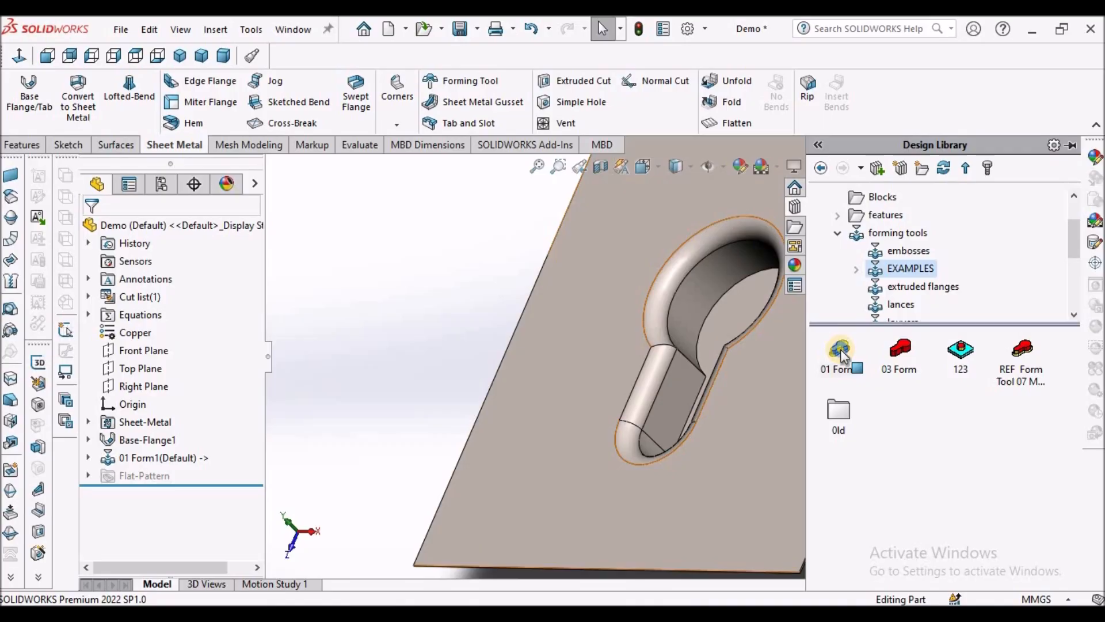
{"action": "right_click", "coordinate": [840, 351]}
{"action": "left_click", "coordinate": [877, 361]}
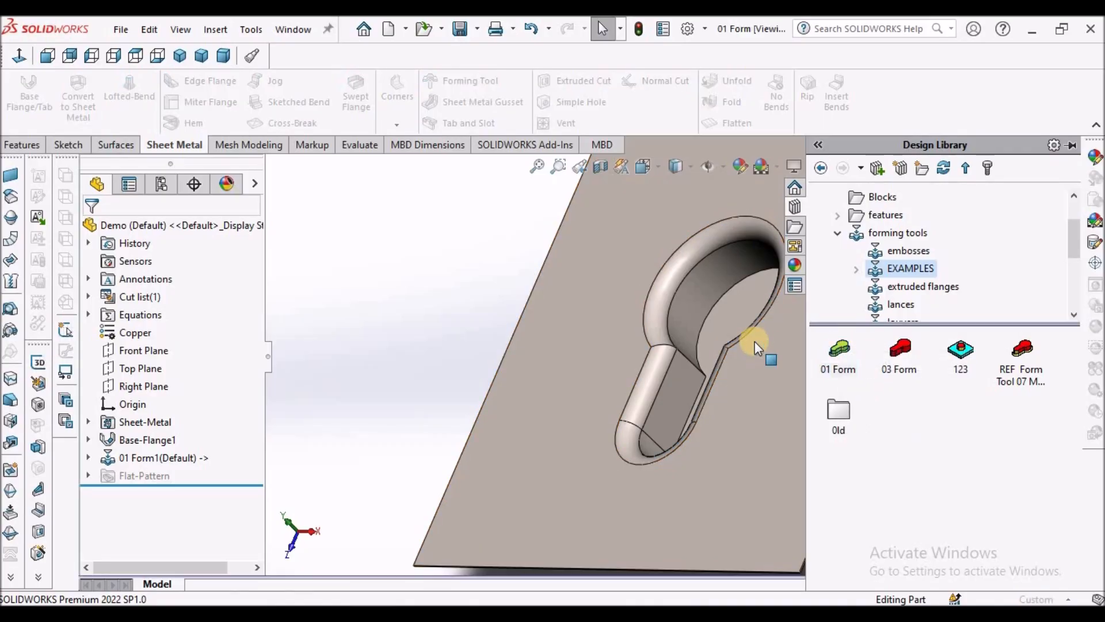
{"action": "middle_click_drag", "start_coordinate": [631, 284], "coordinate": [594, 167]}
{"action": "left_click", "coordinate": [661, 397]}
{"action": "middle_click_drag", "start_coordinate": [661, 397], "coordinate": [633, 355]}
{"action": "left_click", "coordinate": [1065, 148]}
{"action": "key", "text": "f"}
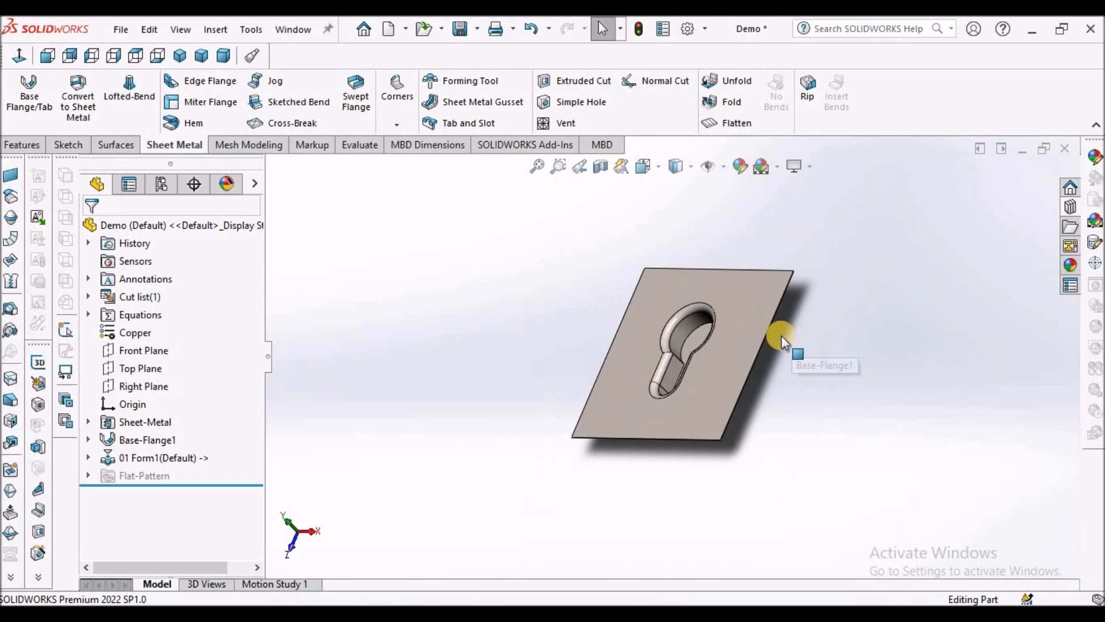
Delete the 01 Form1 keyhole feature from the sheet metal plate.
{"action": "middle_click_drag", "start_coordinate": [782, 335], "coordinate": [758, 345]}
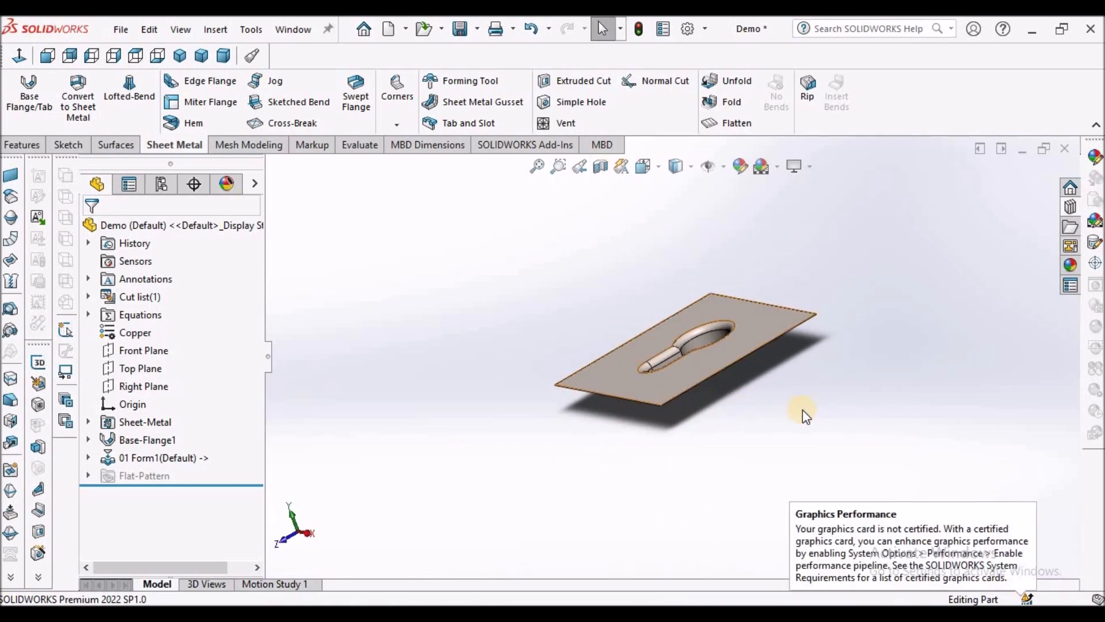
{"action": "scroll", "coordinate": [734, 350], "scroll_direction": "down", "scroll_amount": 3}
{"action": "scroll", "coordinate": [734, 350], "scroll_direction": "down", "scroll_amount": 2}
{"action": "middle_click_drag", "start_coordinate": [734, 350], "coordinate": [767, 436]}
{"action": "key", "text": "f"}
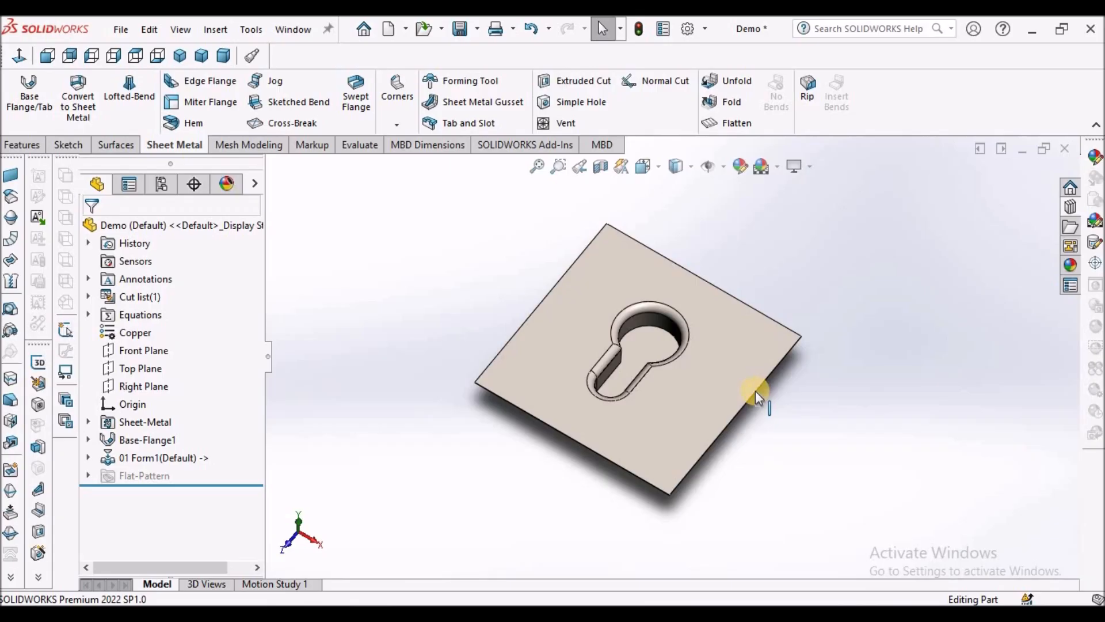
{"action": "right_click", "coordinate": [141, 461]}
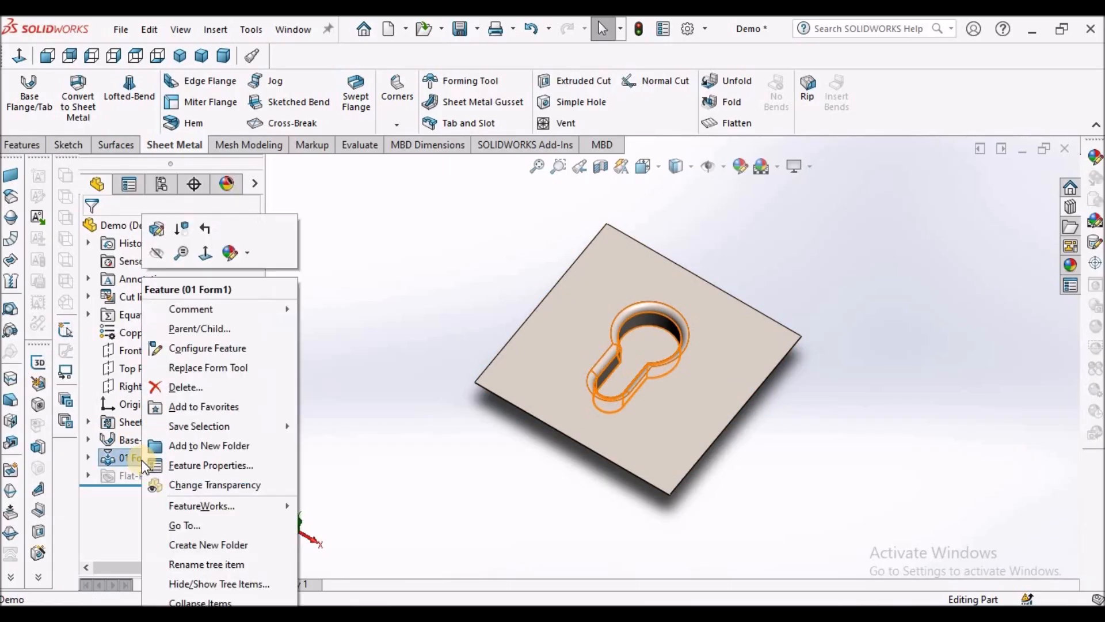
{"action": "left_click", "coordinate": [175, 389]}
{"action": "left_click", "coordinate": [650, 241]}
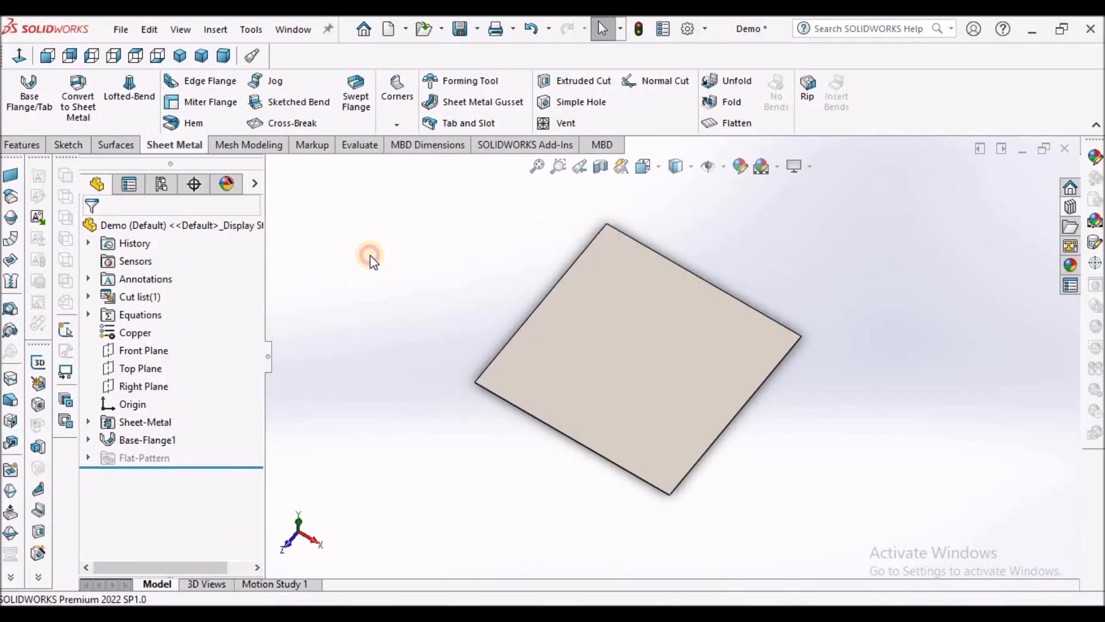
Open the 01 Form part from the EXAMPLES folder for editing.
{"action": "left_click", "coordinate": [423, 29]}
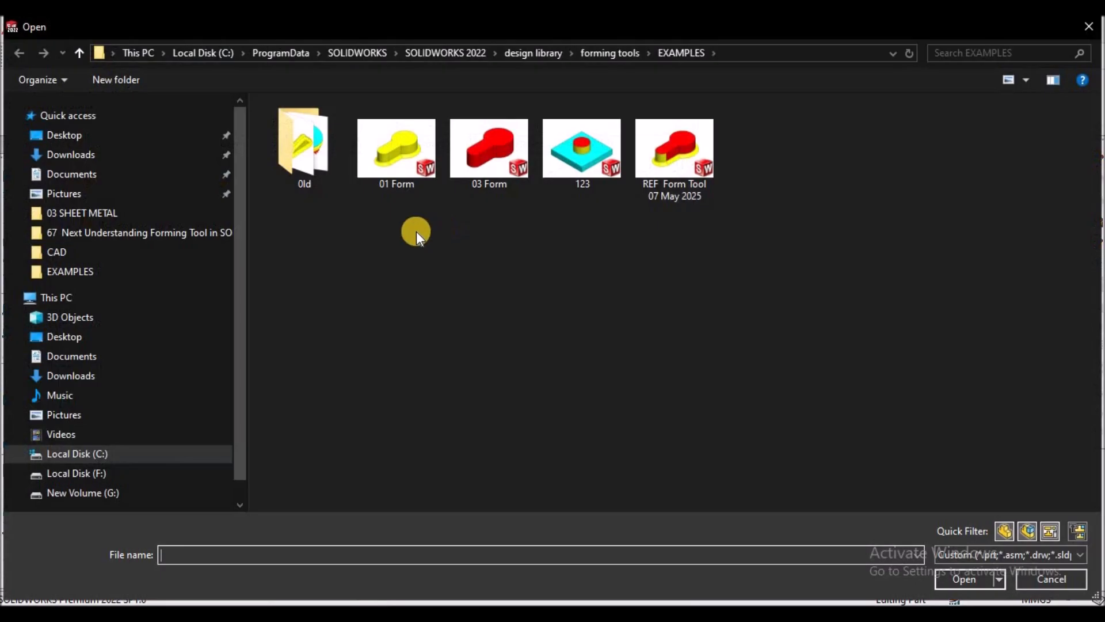
{"action": "left_click", "coordinate": [402, 167]}
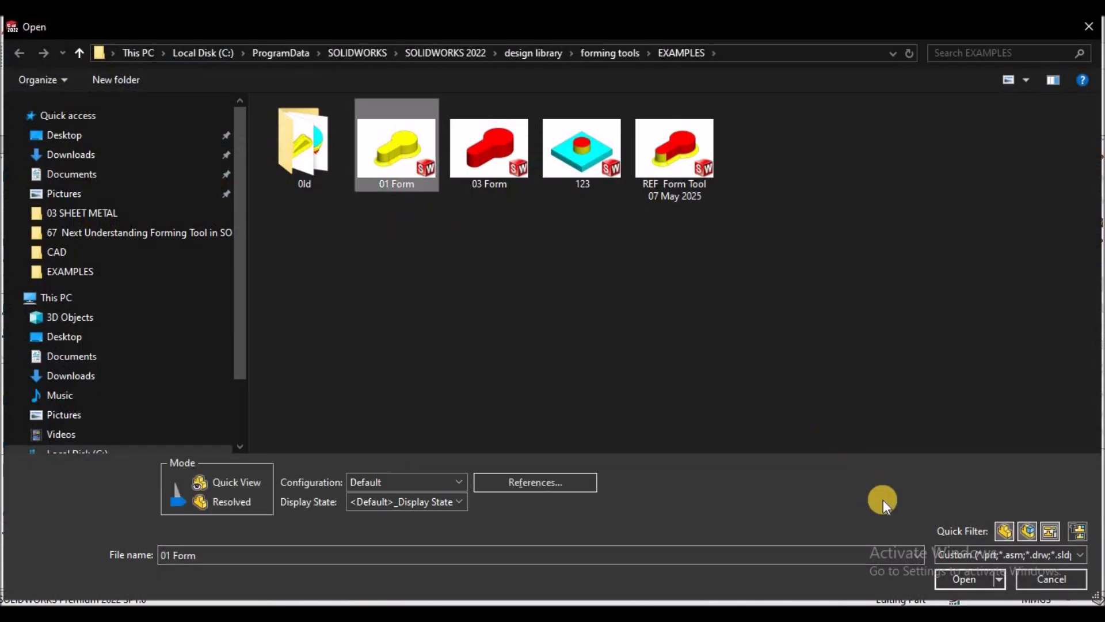
{"action": "left_click", "coordinate": [949, 579]}
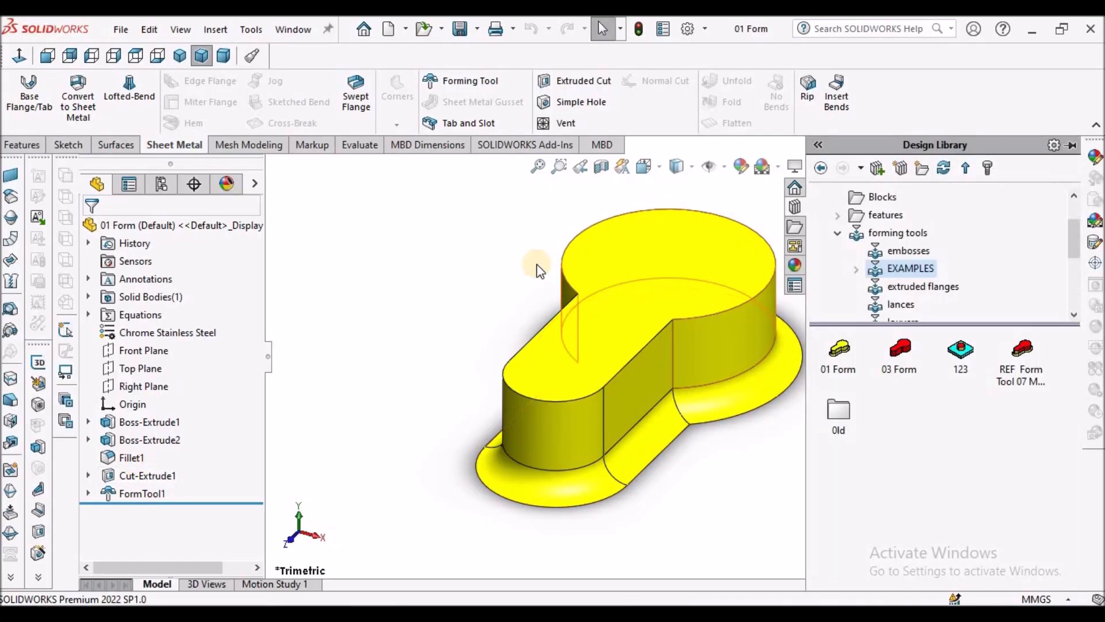
{"action": "left_click", "coordinate": [510, 261]}
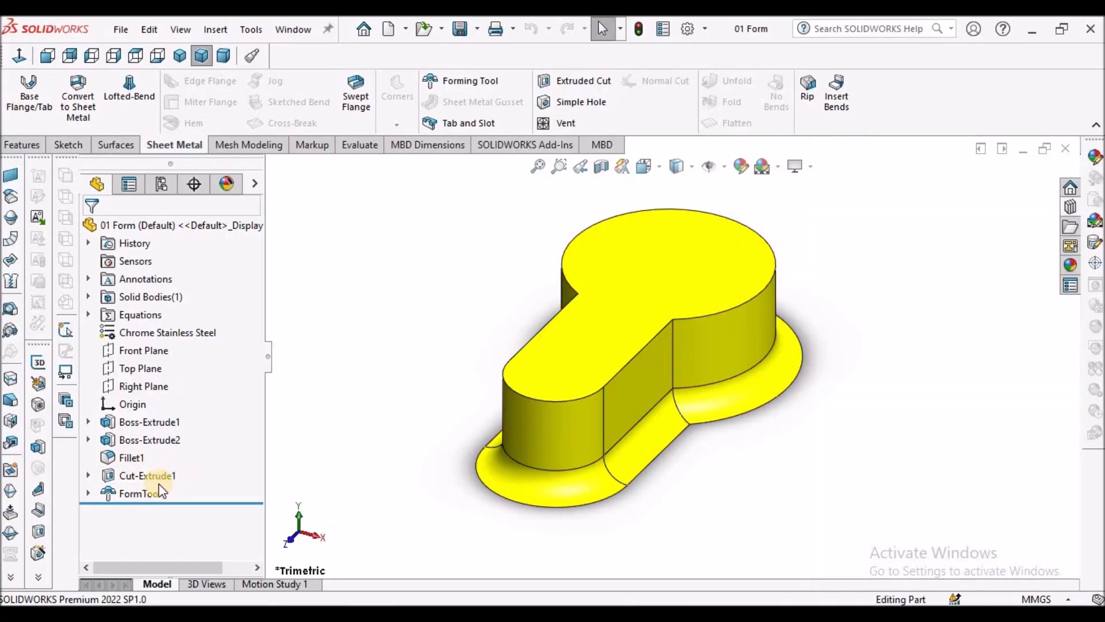
Open the FormTool1 definition, examine its stopping face and faces to remove from above and below, and accept it unchanged.
{"action": "right_click", "coordinate": [130, 491]}
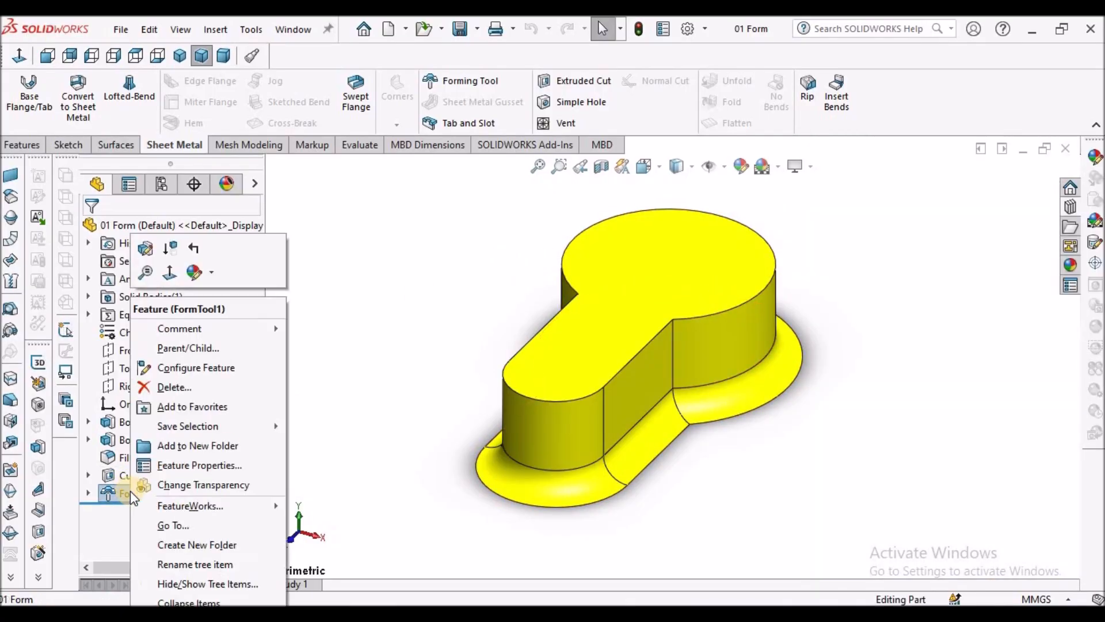
{"action": "left_click", "coordinate": [147, 248]}
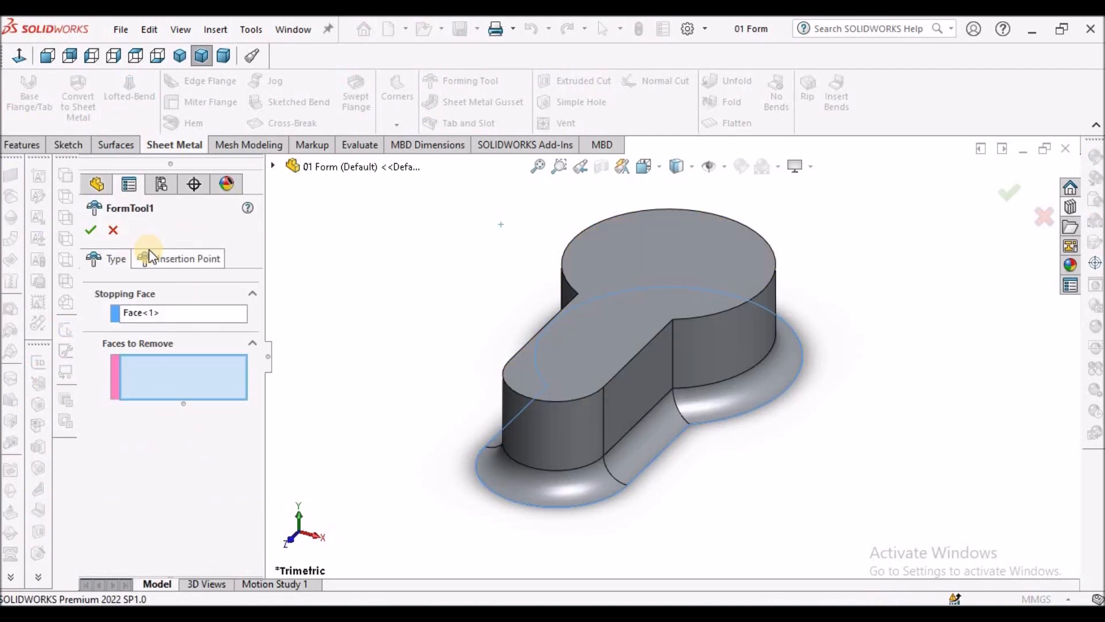
{"action": "middle_click_drag", "start_coordinate": [555, 328], "coordinate": [515, 195]}
{"action": "middle_click_drag", "start_coordinate": [582, 291], "coordinate": [591, 449]}
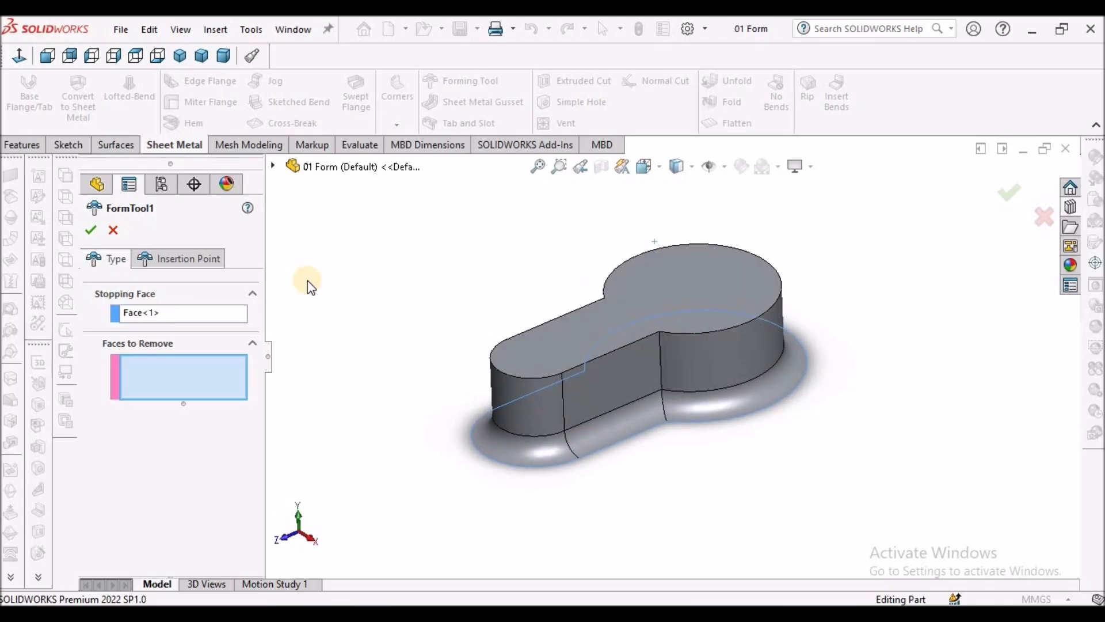
{"action": "left_click", "coordinate": [91, 231]}
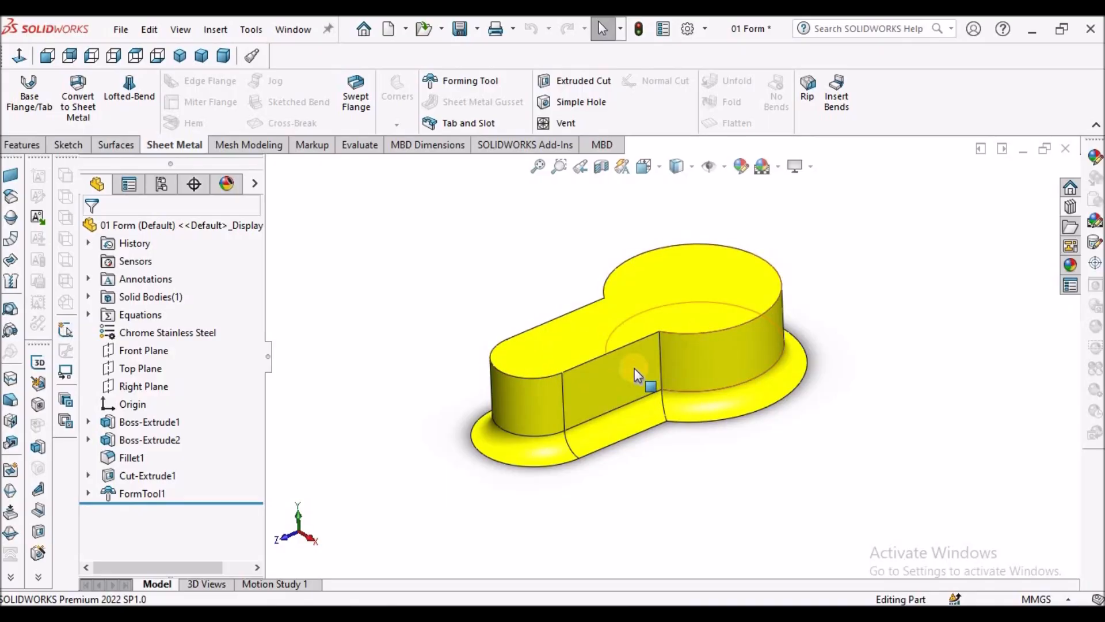
Edit FormTool1 so that the keyhole's flat top face and all its vertical side faces are faces to remove.
{"action": "right_click", "coordinate": [138, 494]}
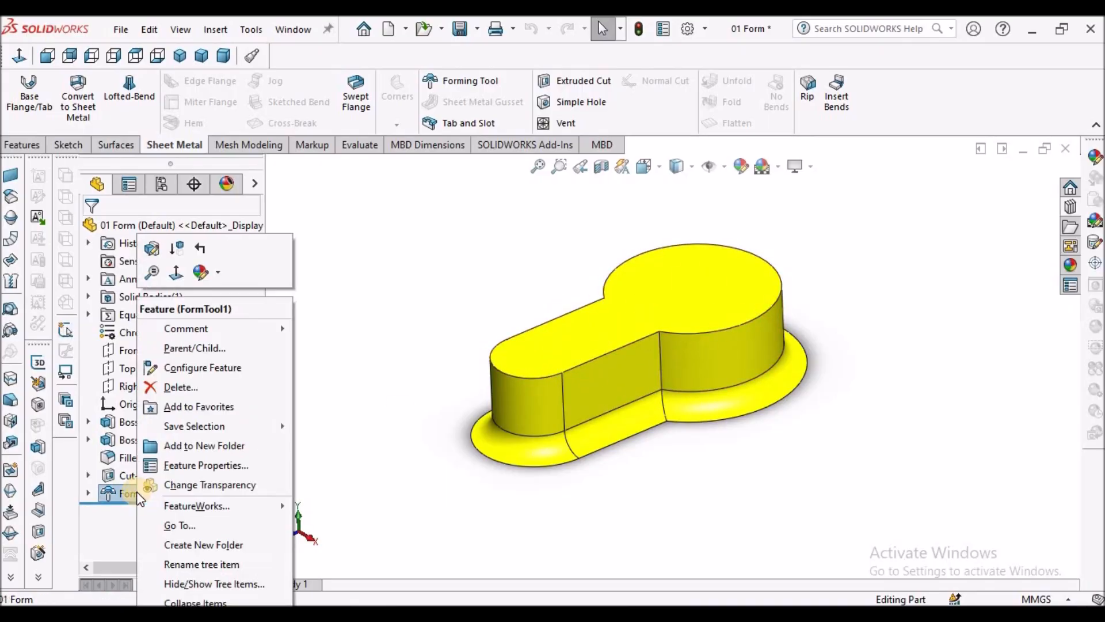
{"action": "left_click", "coordinate": [152, 248]}
{"action": "left_click", "coordinate": [607, 371]}
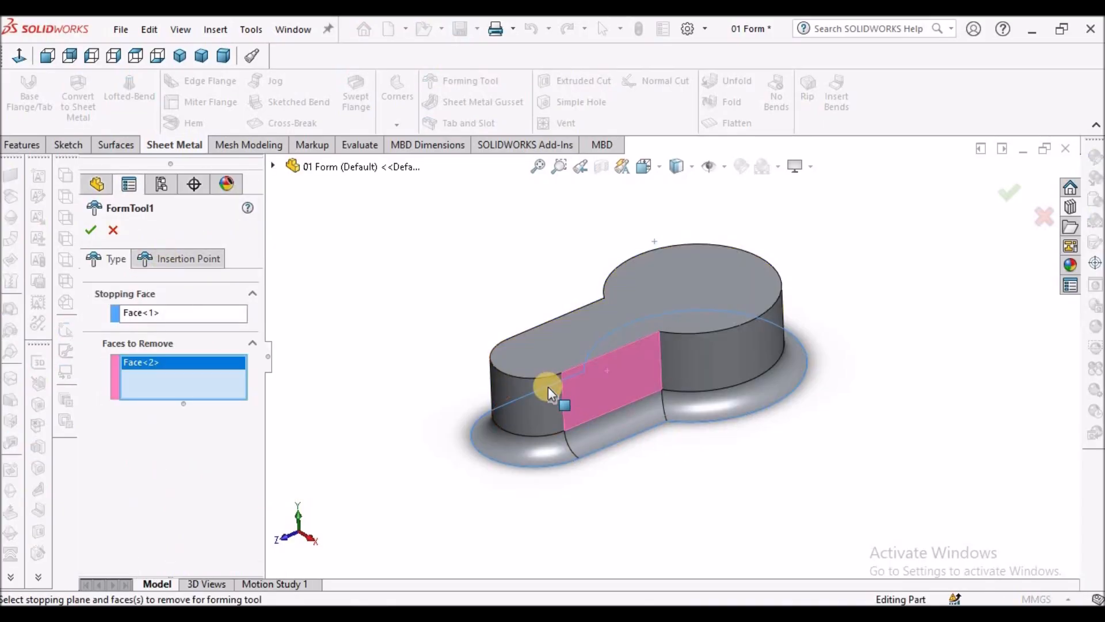
{"action": "left_click", "coordinate": [537, 392]}
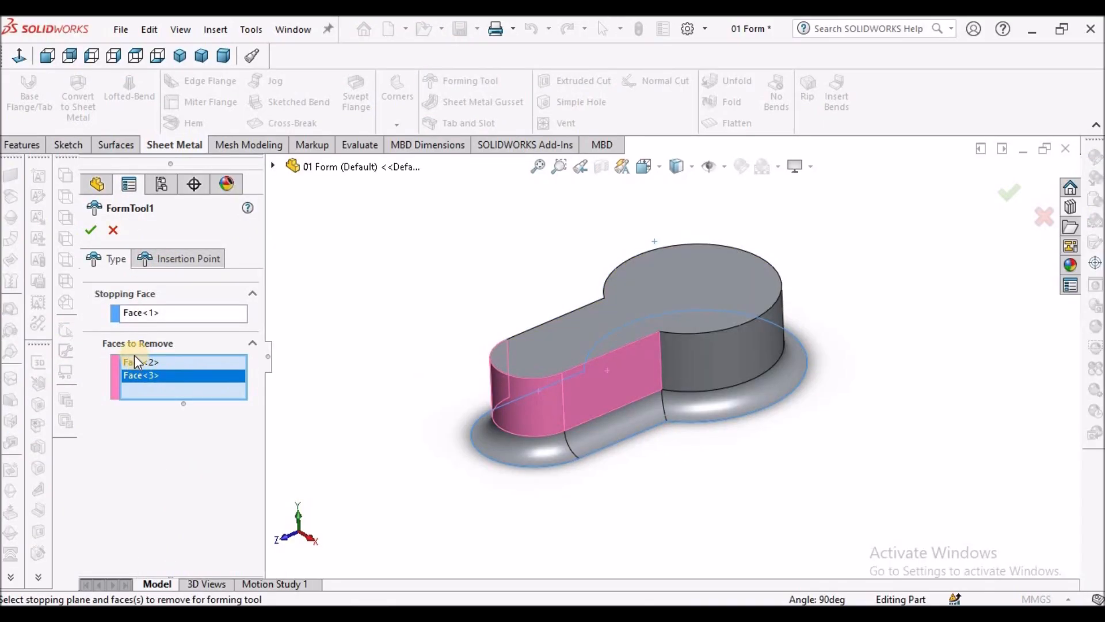
{"action": "middle_click_drag", "start_coordinate": [658, 361], "coordinate": [642, 378]}
{"action": "left_click", "coordinate": [613, 364]}
{"action": "left_click", "coordinate": [655, 286]}
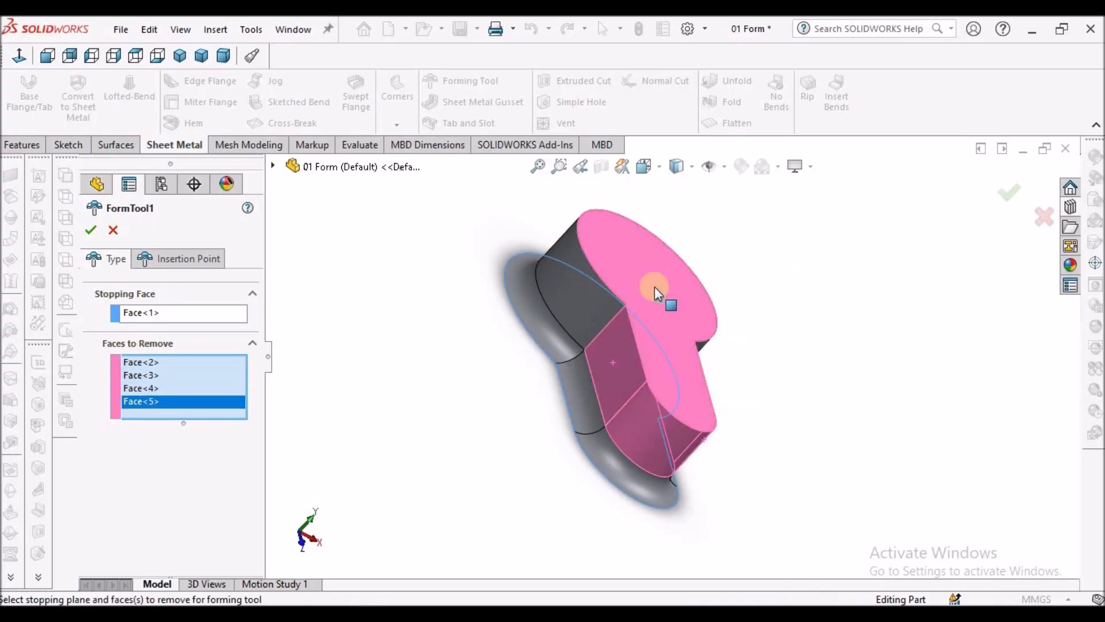
{"action": "left_click", "coordinate": [588, 289]}
{"action": "middle_click_drag", "start_coordinate": [777, 327], "coordinate": [602, 329]}
{"action": "left_click", "coordinate": [90, 230]}
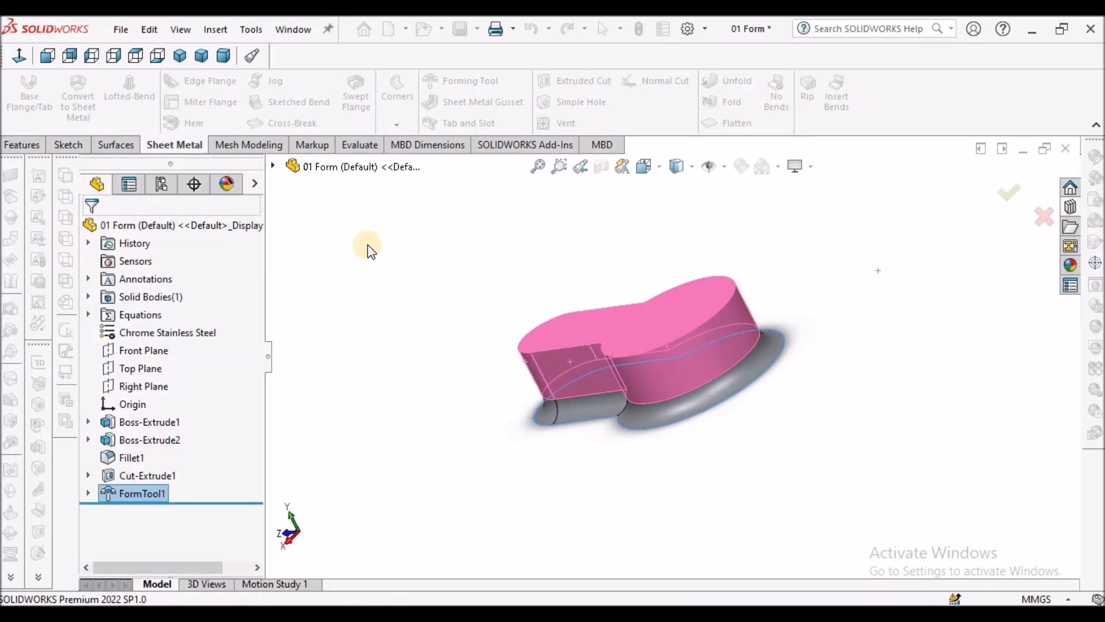
{"action": "middle_click_drag", "start_coordinate": [437, 294], "coordinate": [669, 371]}
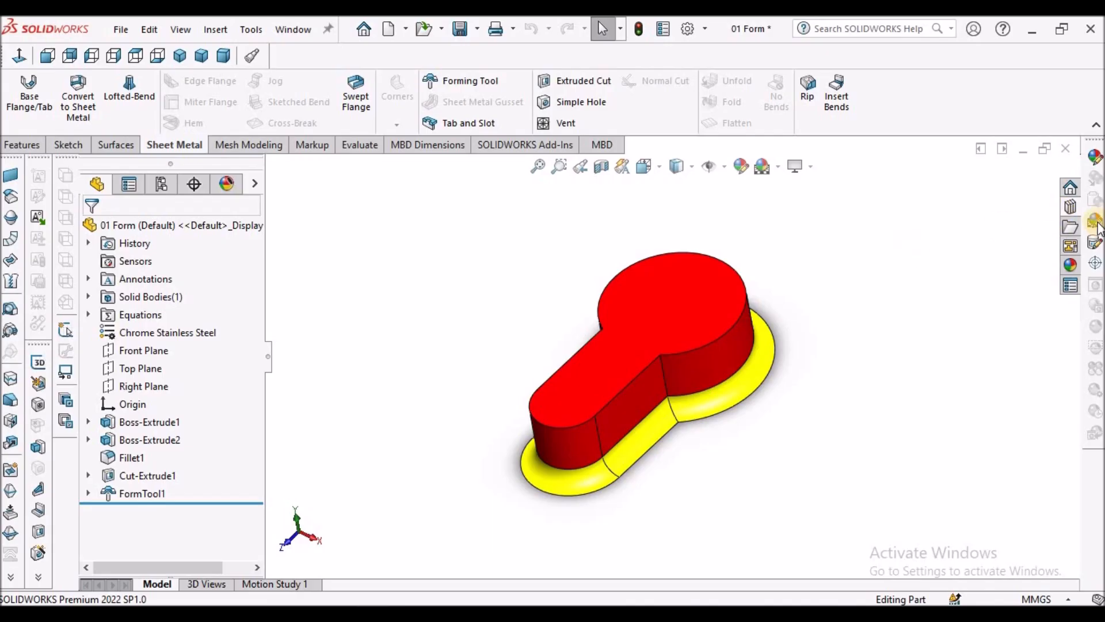
Check the EXAMPLES library folder, then close the edited 01 Form part and return to the plate.
{"action": "left_click", "coordinate": [1074, 208]}
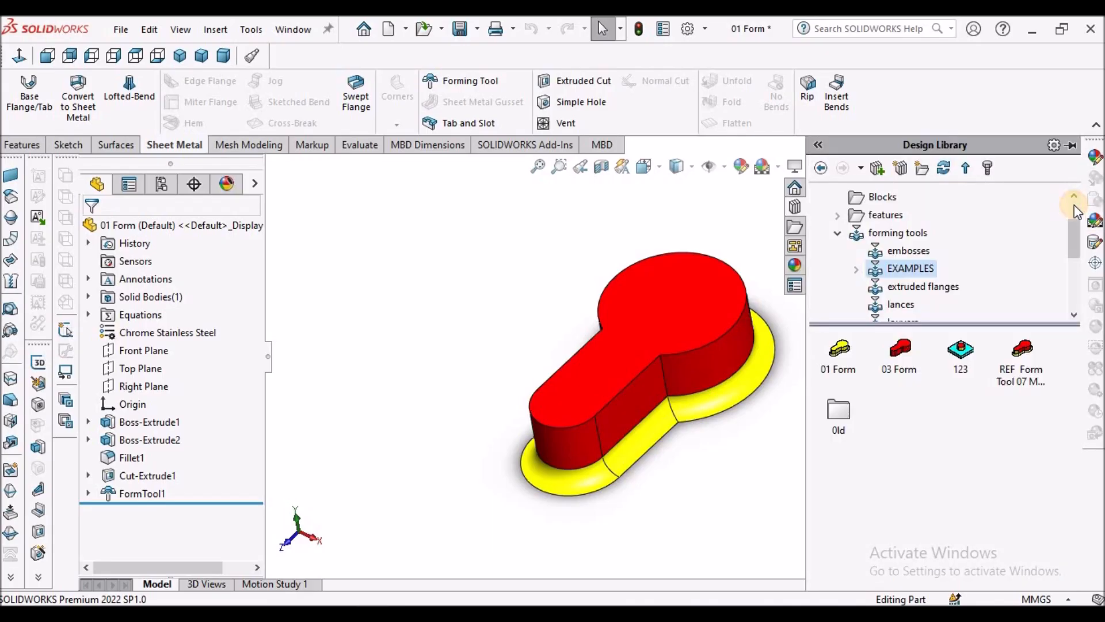
{"action": "left_click", "coordinate": [686, 219]}
{"action": "left_click", "coordinate": [1064, 149]}
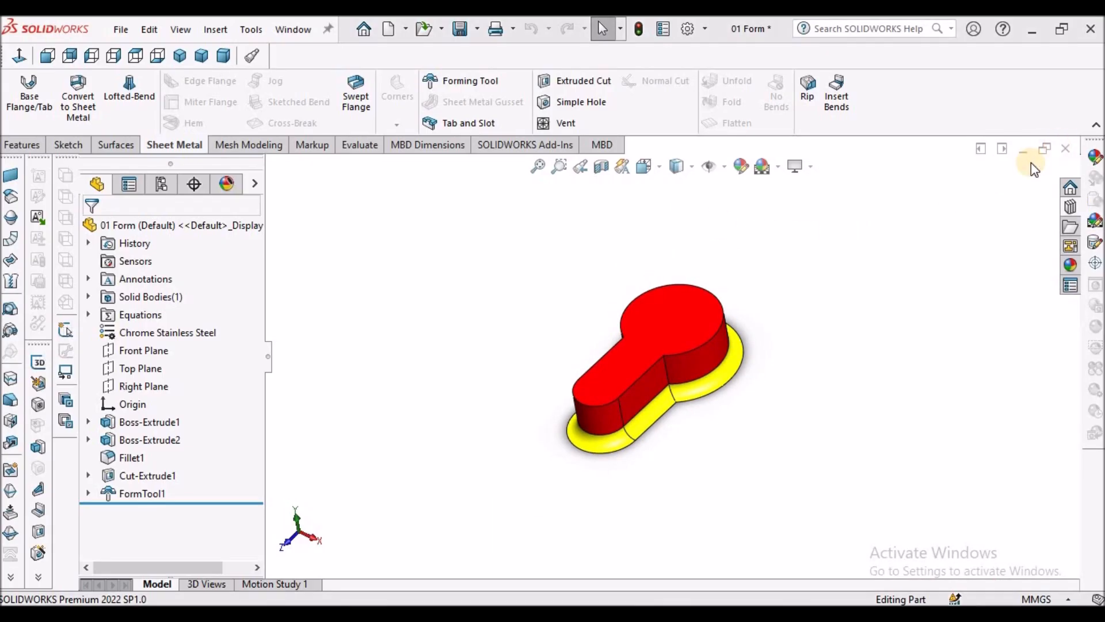
{"action": "left_click", "coordinate": [668, 271]}
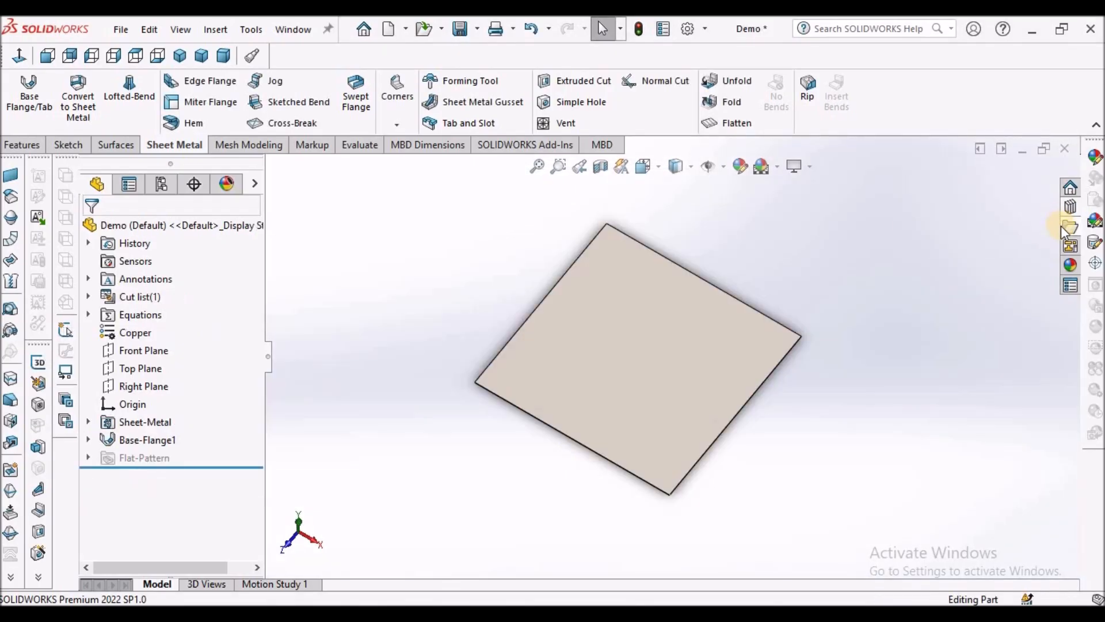
Place the REF Form Tool forming tool from the EXAMPLES library on the Demo plate's top face.
{"action": "left_click", "coordinate": [224, 55]}
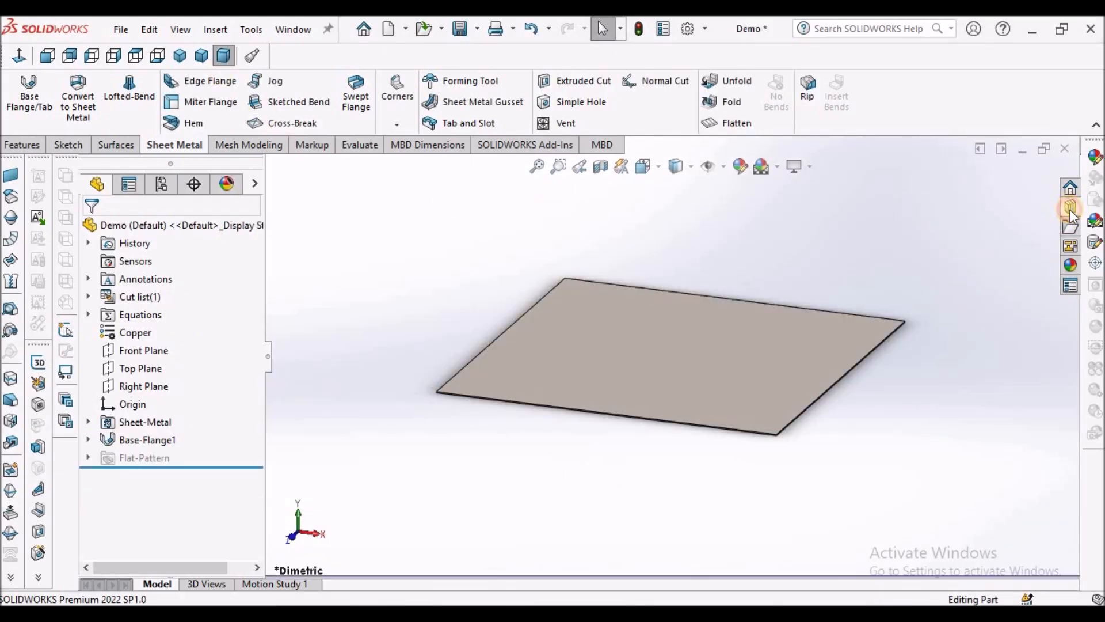
{"action": "left_click", "coordinate": [1070, 206]}
{"action": "left_click_drag", "start_coordinate": [1028, 368], "coordinate": [662, 327]}
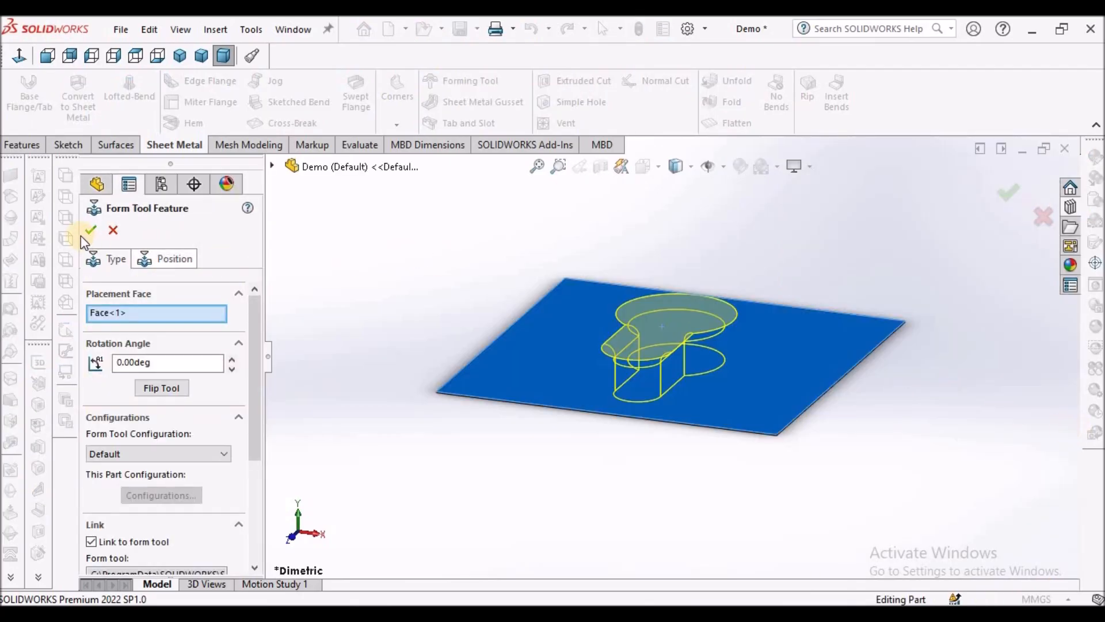
{"action": "middle_click_drag", "start_coordinate": [583, 292], "coordinate": [585, 400]}
{"action": "scroll", "coordinate": [362, 304], "scroll_direction": "up", "scroll_amount": 1}
Reposition the keyhole tool's placement point nearer the plate's centre, to about X 1.17, Y -4.11, and accept the form feature.
{"action": "left_click", "coordinate": [187, 259]}
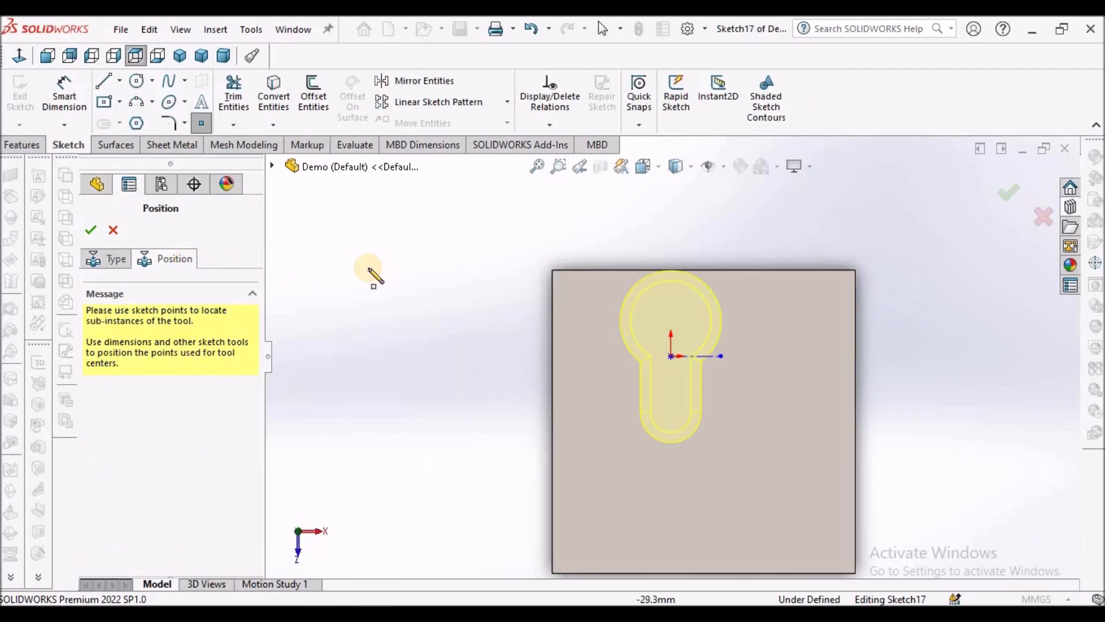
{"action": "right_click", "coordinate": [369, 269]}
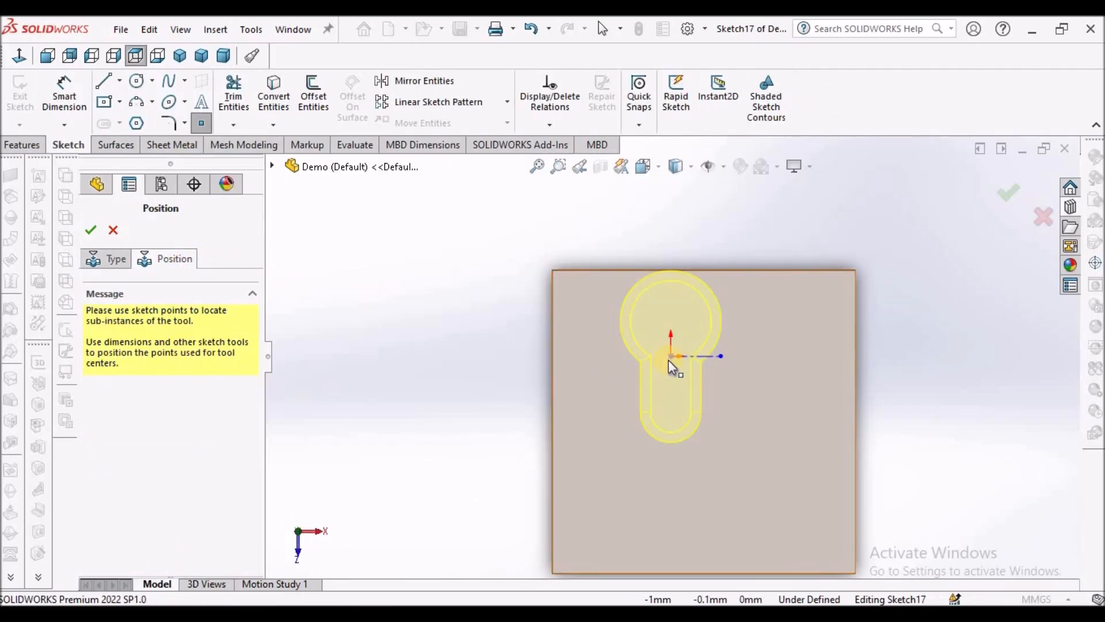
{"action": "left_click", "coordinate": [683, 397]}
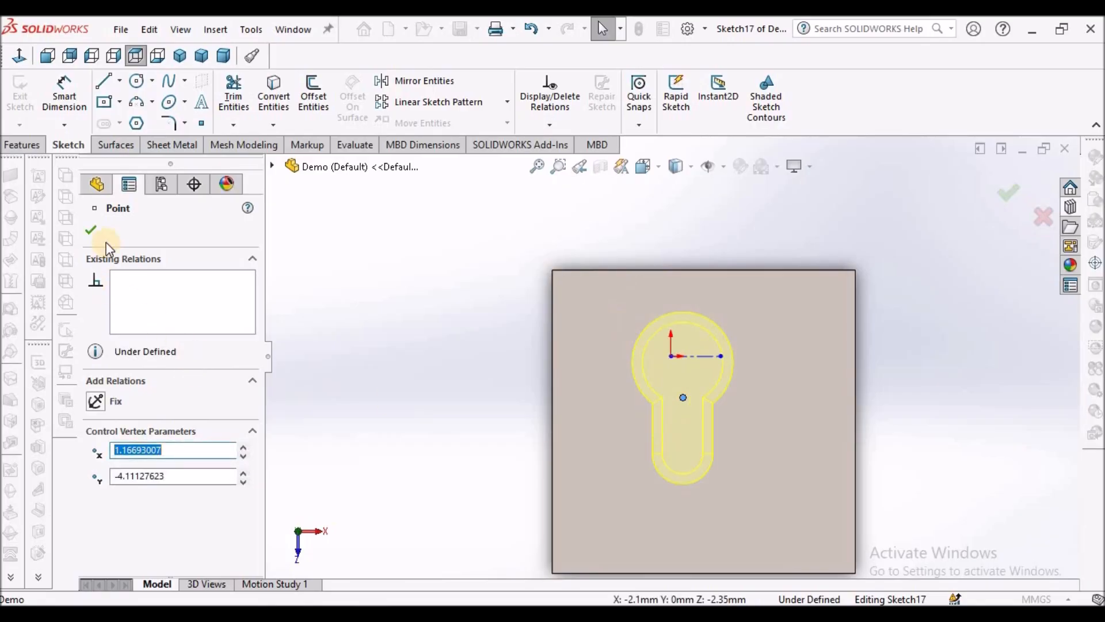
{"action": "left_click", "coordinate": [91, 230]}
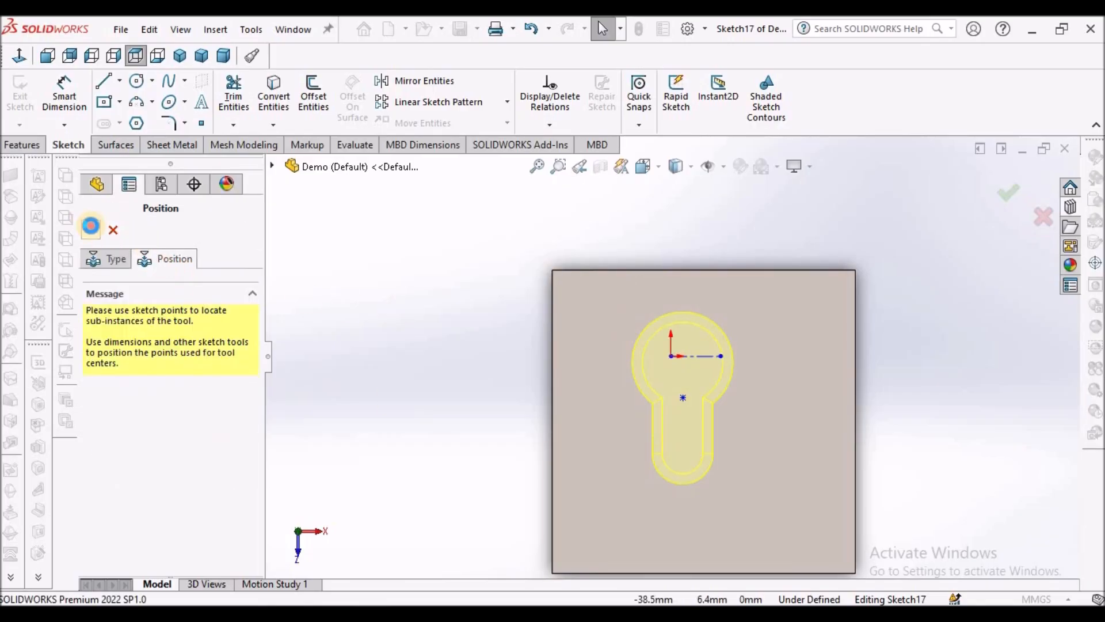
{"action": "left_click", "coordinate": [91, 227]}
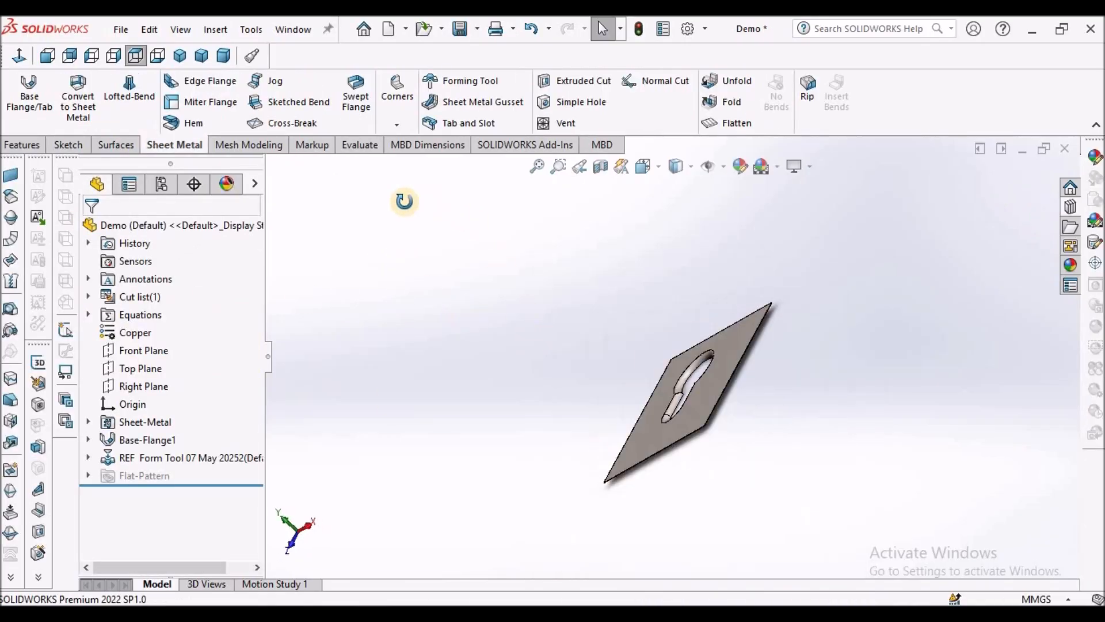
Examine the formed keyhole opening and its rounded rim from above and from the underside of the plate.
{"action": "middle_click_drag", "start_coordinate": [404, 201], "coordinate": [391, 200]}
{"action": "scroll", "coordinate": [723, 394], "scroll_direction": "down", "scroll_amount": 2}
{"action": "scroll", "coordinate": [843, 449], "scroll_direction": "up", "scroll_amount": 1}
{"action": "scroll", "coordinate": [829, 469], "scroll_direction": "down", "scroll_amount": 3}
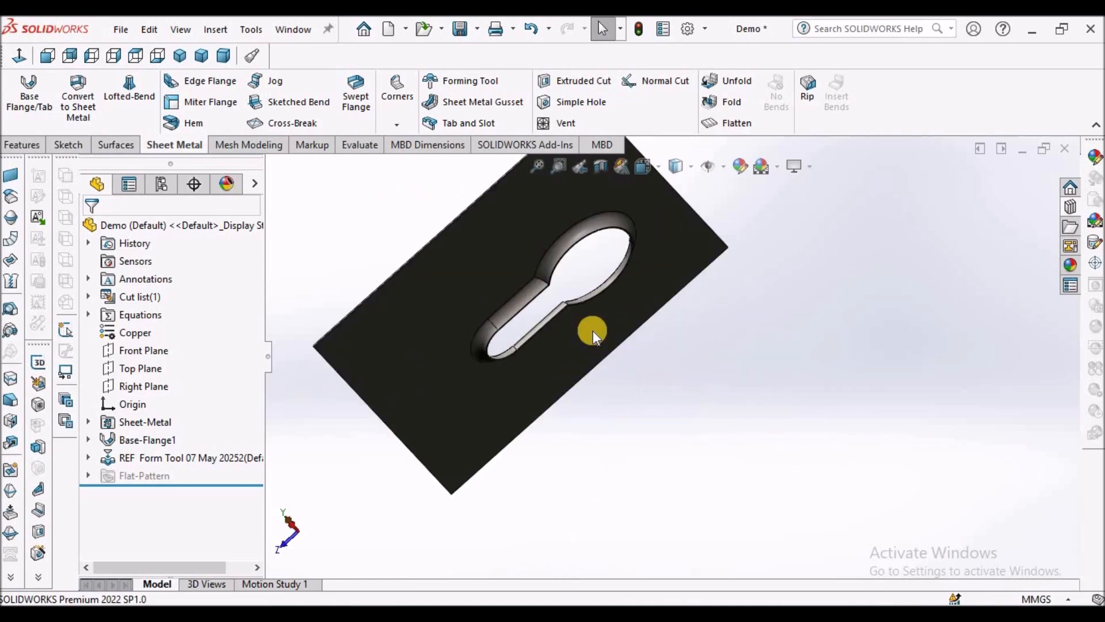
{"action": "scroll", "coordinate": [538, 308], "scroll_direction": "up", "scroll_amount": 2}
{"action": "middle_click_drag", "start_coordinate": [542, 249], "coordinate": [597, 292]}
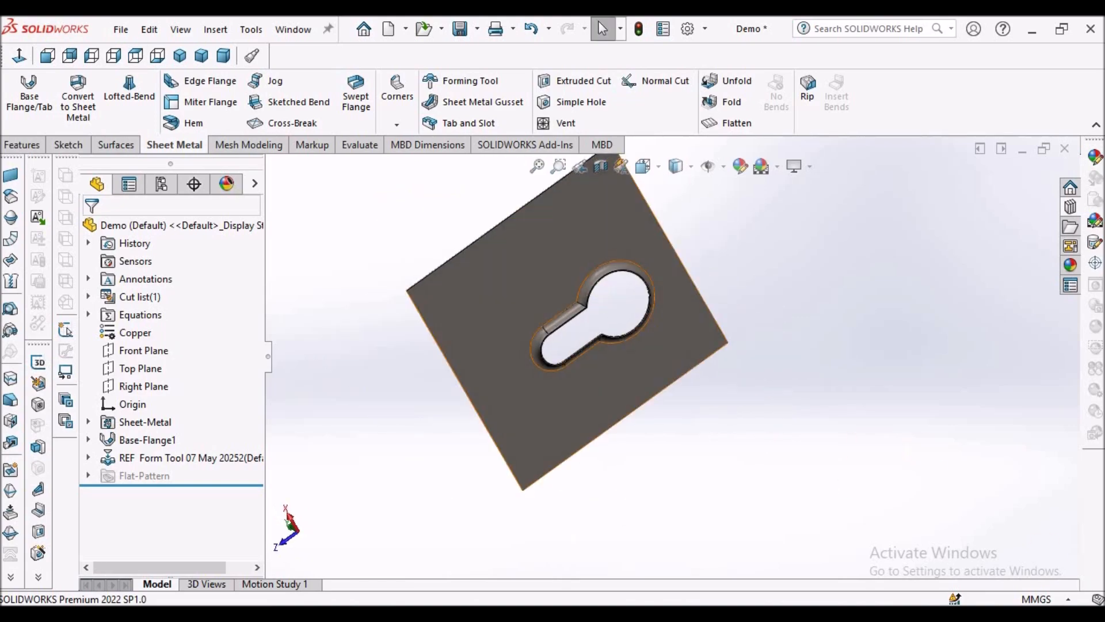
{"action": "scroll", "coordinate": [567, 264], "scroll_direction": "down", "scroll_amount": 1}
{"action": "scroll", "coordinate": [854, 426], "scroll_direction": "down", "scroll_amount": 3}
{"action": "scroll", "coordinate": [897, 372], "scroll_direction": "up", "scroll_amount": 6}
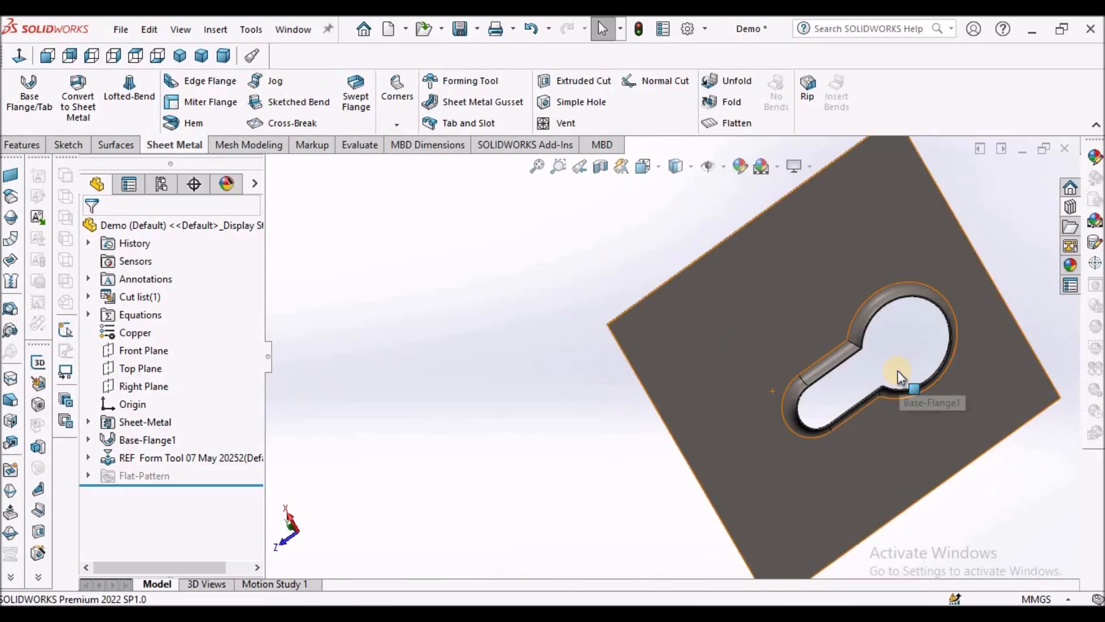
{"action": "scroll", "coordinate": [774, 341], "scroll_direction": "down", "scroll_amount": 4}
{"action": "middle_click_drag", "start_coordinate": [696, 359], "coordinate": [678, 419]}
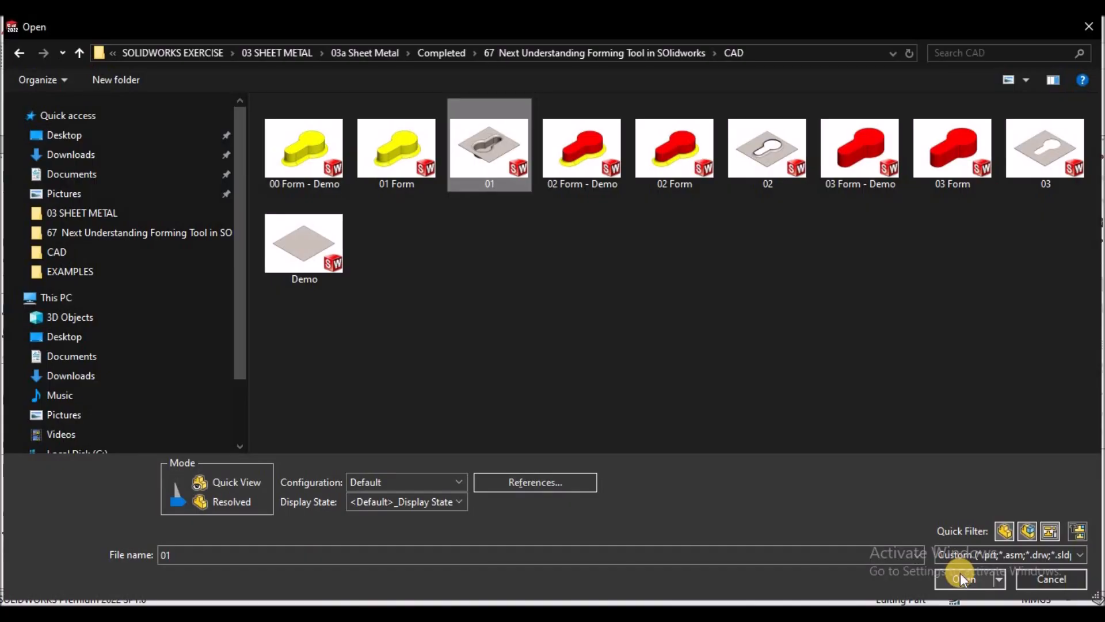
Open part 01 and compare its formed keyhole with the open keyhole in the Demo plate.
{"action": "left_click", "coordinate": [960, 572]}
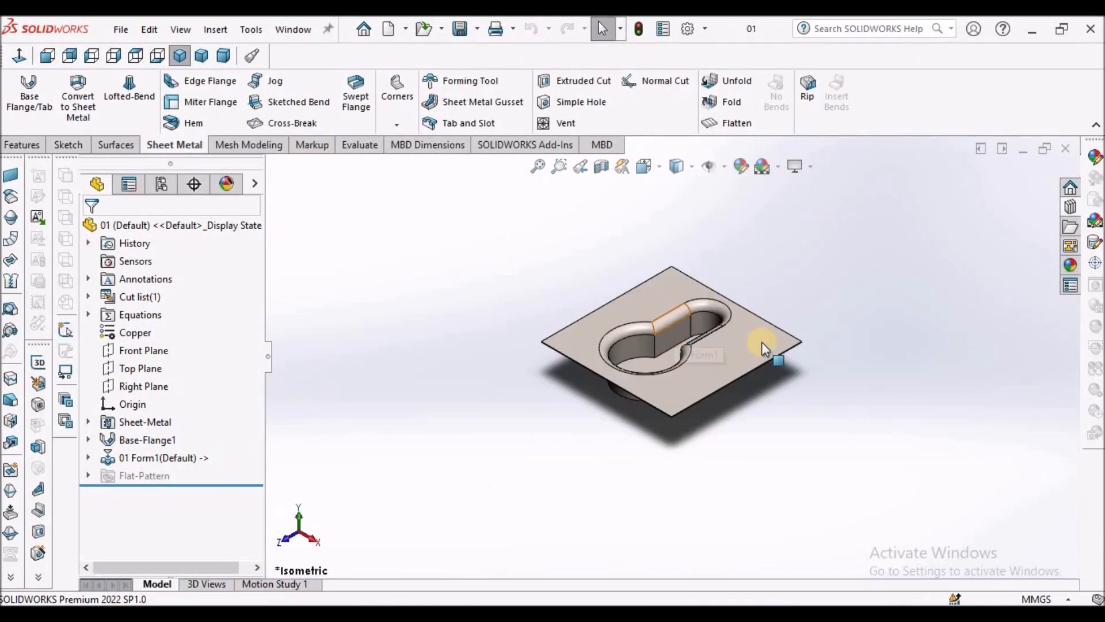
{"action": "middle_click_drag", "start_coordinate": [740, 358], "coordinate": [866, 330]}
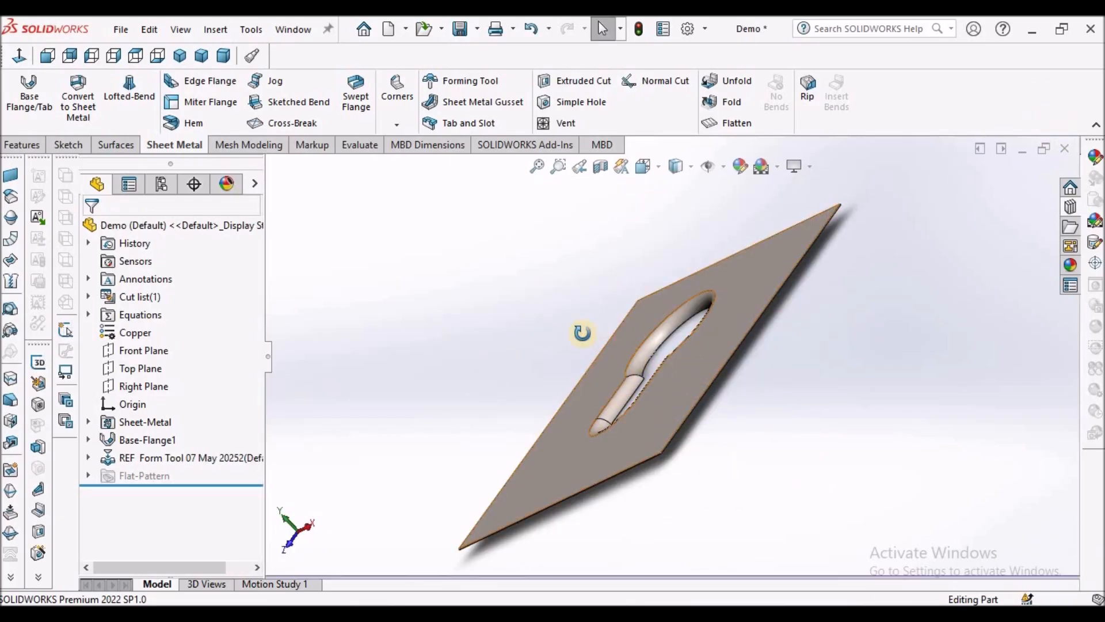
{"action": "middle_click_drag", "start_coordinate": [582, 333], "coordinate": [713, 408]}
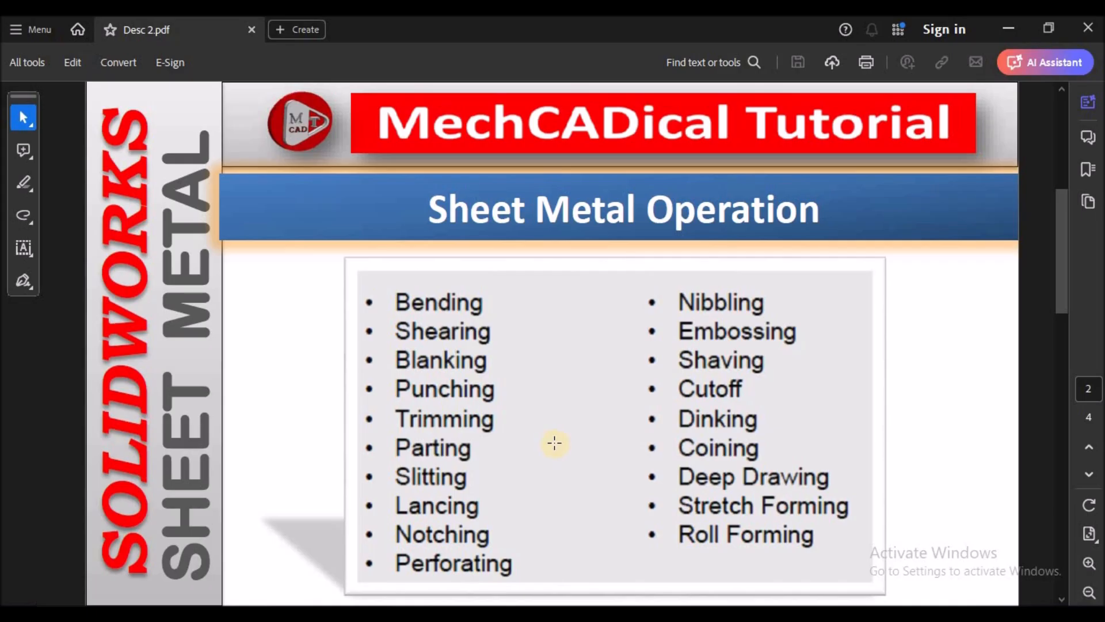
Look through the stamping clamp and lancing pages of Desc 2.pdf in Adobe Acrobat, and return to the Demo plate in SOLIDWORKS.
{"action": "scroll", "coordinate": [547, 449], "scroll_direction": "down", "scroll_amount": 5}
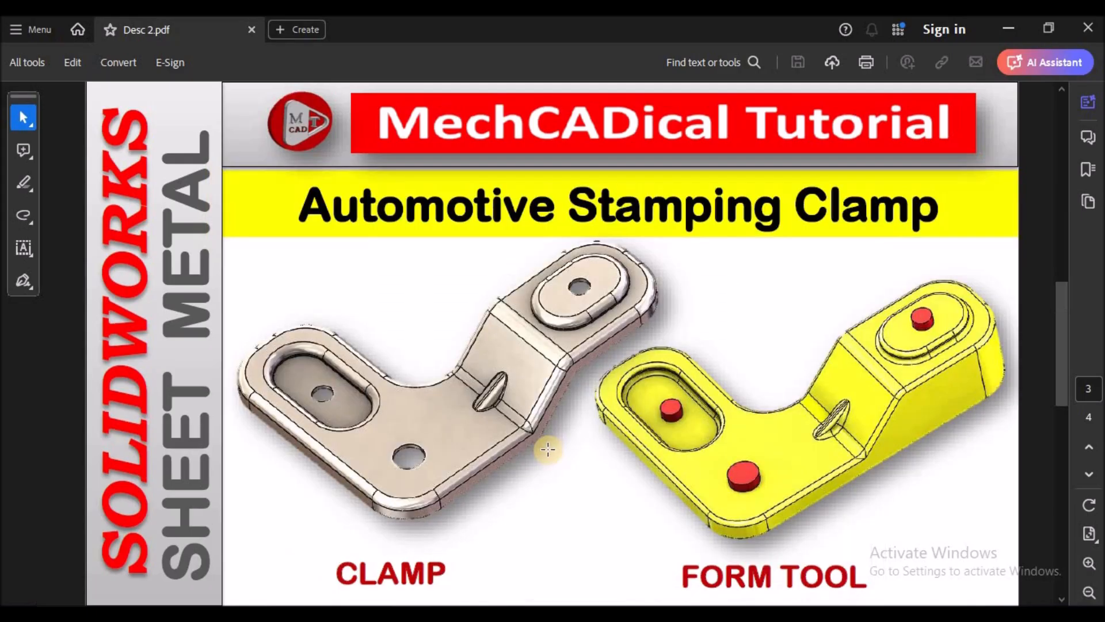
{"action": "scroll", "coordinate": [540, 441], "scroll_direction": "down", "scroll_amount": 3}
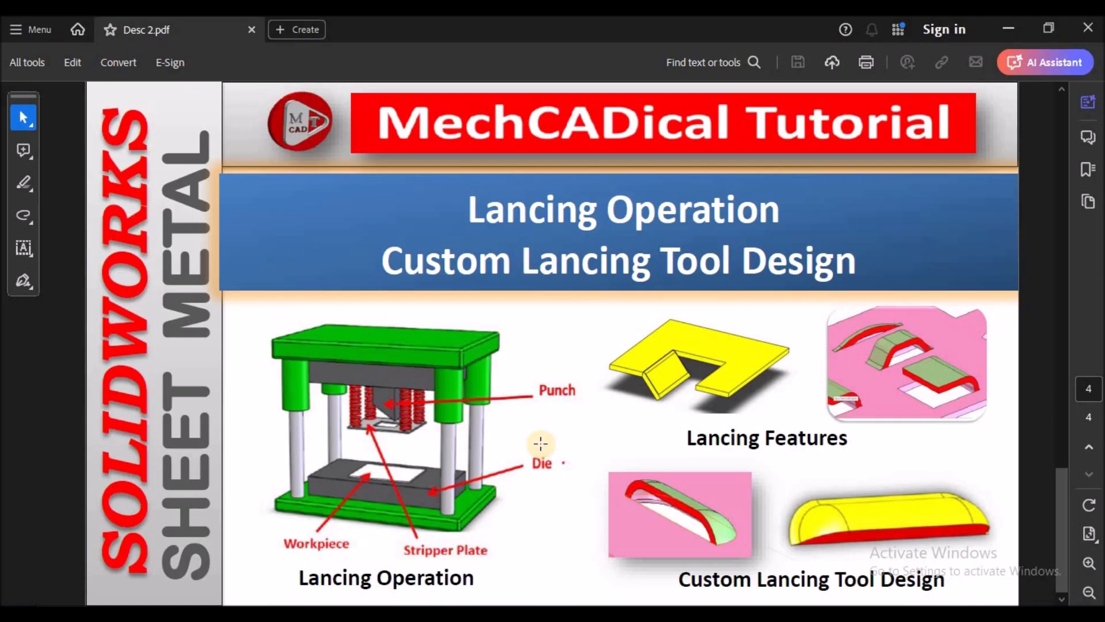
{"action": "scroll", "coordinate": [541, 443], "scroll_direction": "up", "scroll_amount": 3}
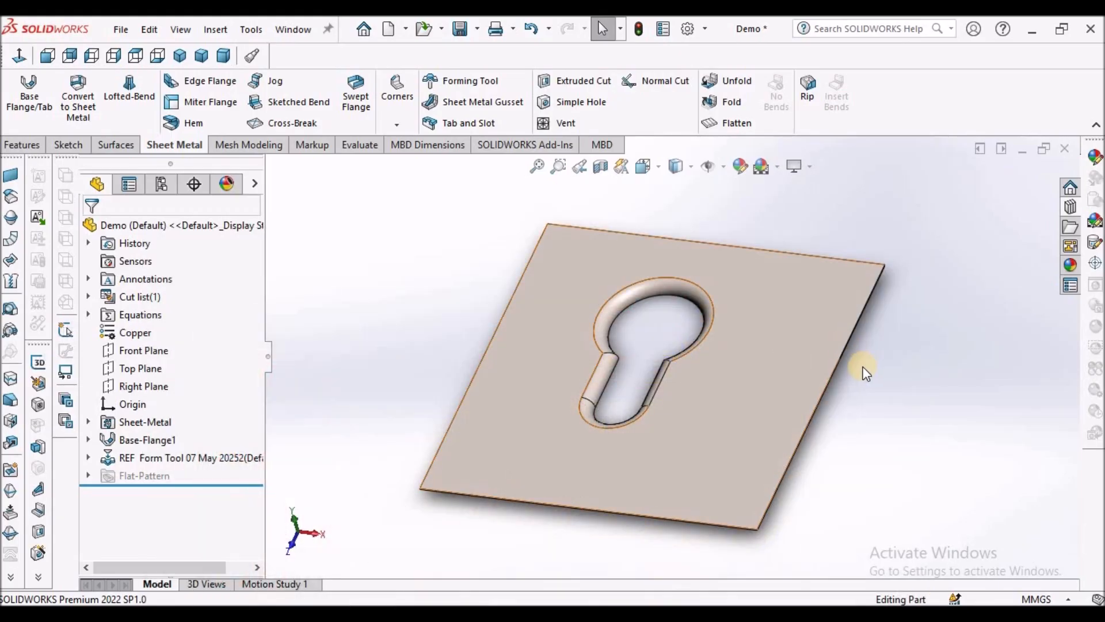
{"action": "middle_click_drag", "start_coordinate": [862, 370], "coordinate": [834, 387]}
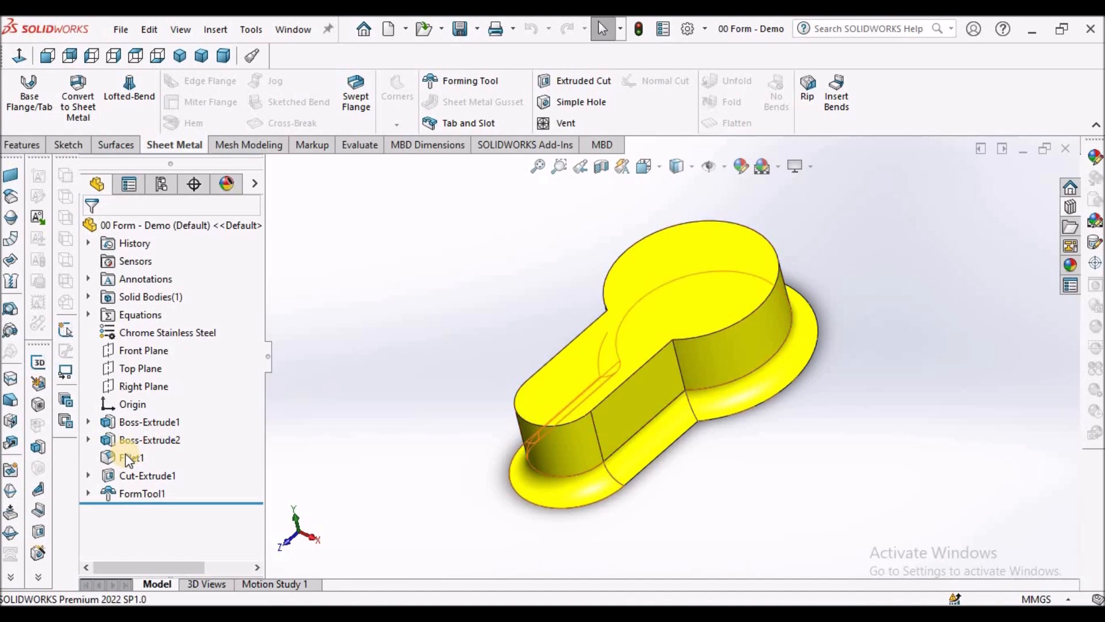
Suppress Fillet1 in the 00 Form - Demo part and set FormTool1's faces to remove to the keyhole's top face and all vertical side faces.
{"action": "right_click", "coordinate": [128, 457]}
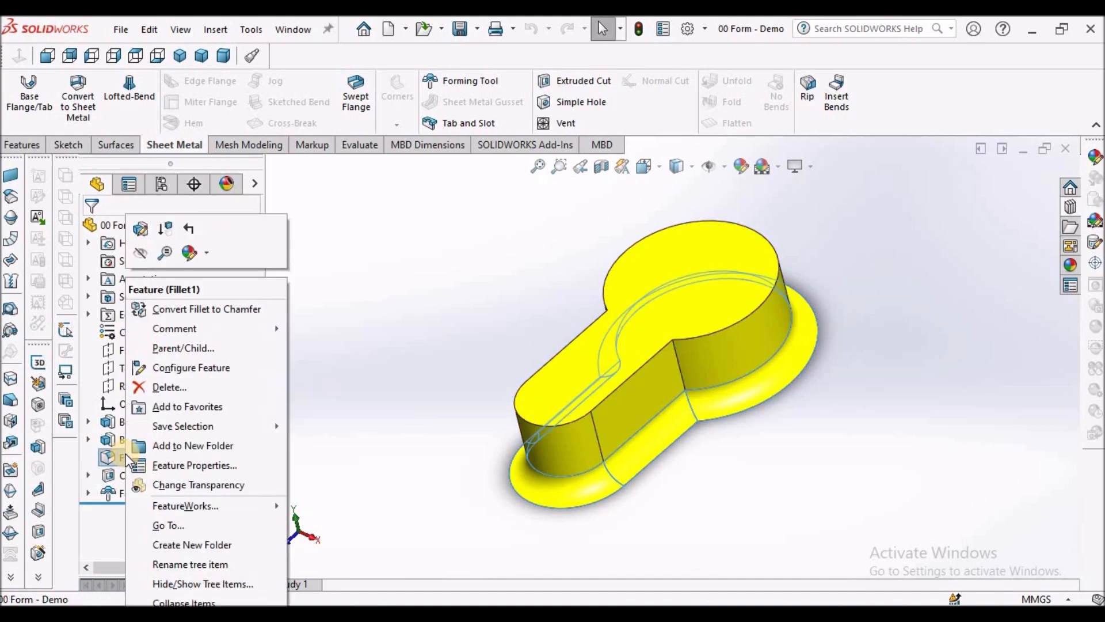
{"action": "left_click", "coordinate": [165, 229]}
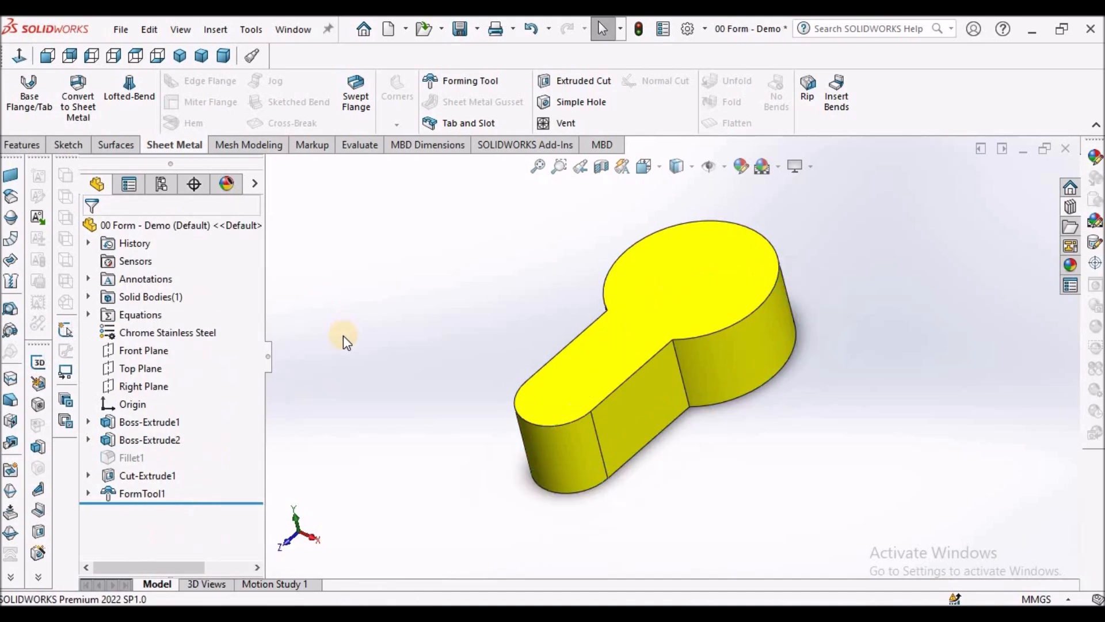
{"action": "right_click", "coordinate": [143, 494]}
{"action": "left_click", "coordinate": [161, 250]}
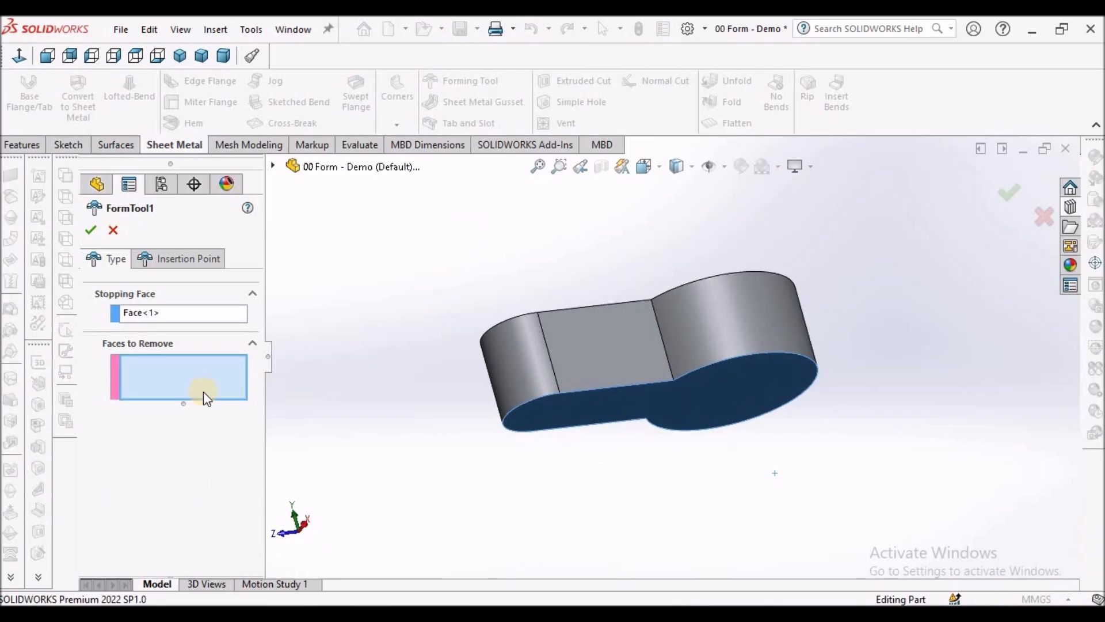
{"action": "middle_click_drag", "start_coordinate": [637, 323], "coordinate": [650, 396]}
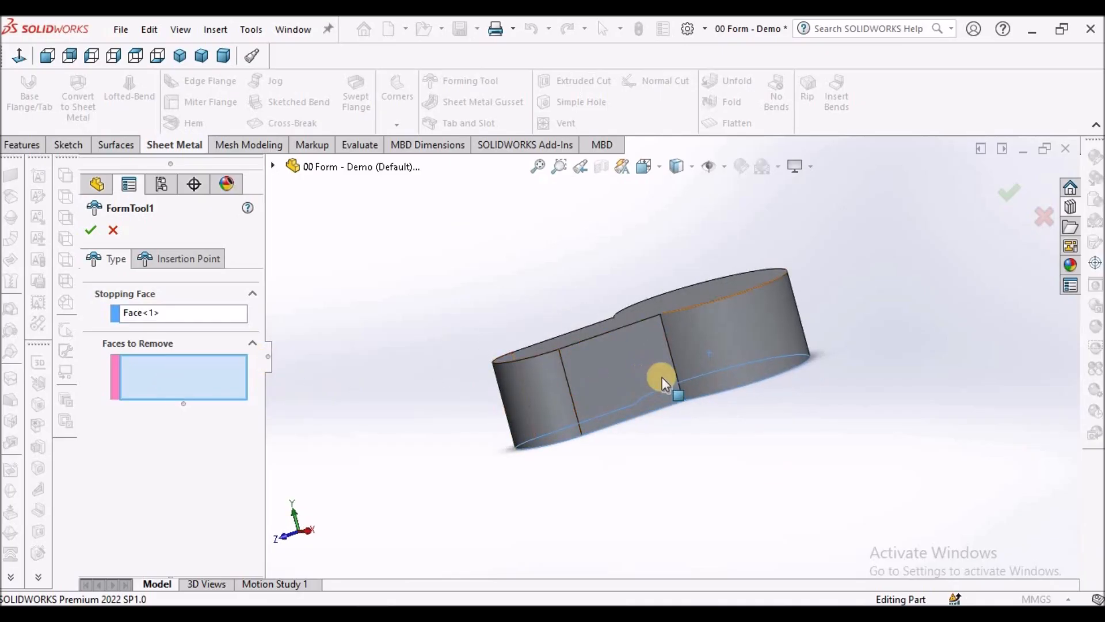
{"action": "left_click", "coordinate": [624, 382]}
{"action": "left_click", "coordinate": [528, 408]}
{"action": "middle_click_drag", "start_coordinate": [553, 457], "coordinate": [662, 459]}
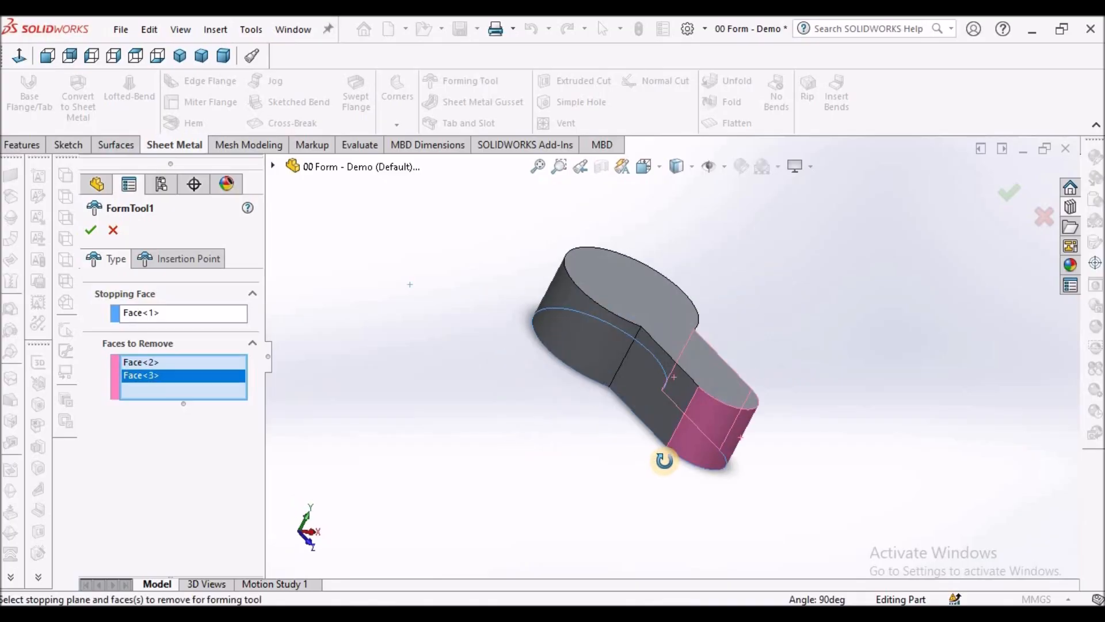
{"action": "left_click", "coordinate": [593, 345]}
{"action": "left_click", "coordinate": [564, 328]}
{"action": "middle_click_drag", "start_coordinate": [564, 329], "coordinate": [460, 463]}
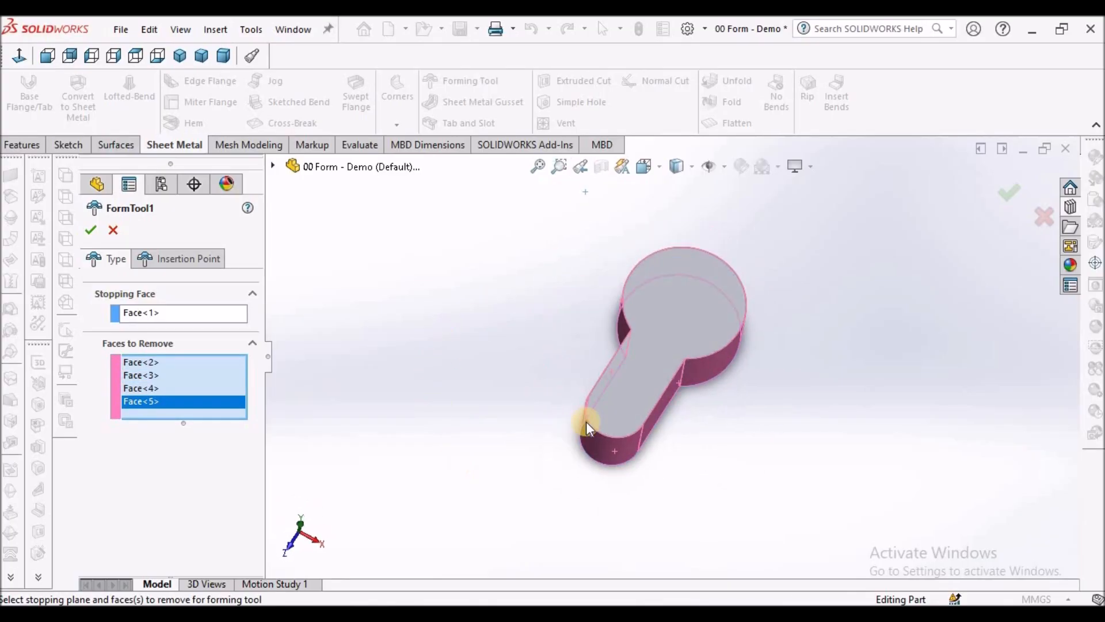
{"action": "left_click", "coordinate": [604, 400]}
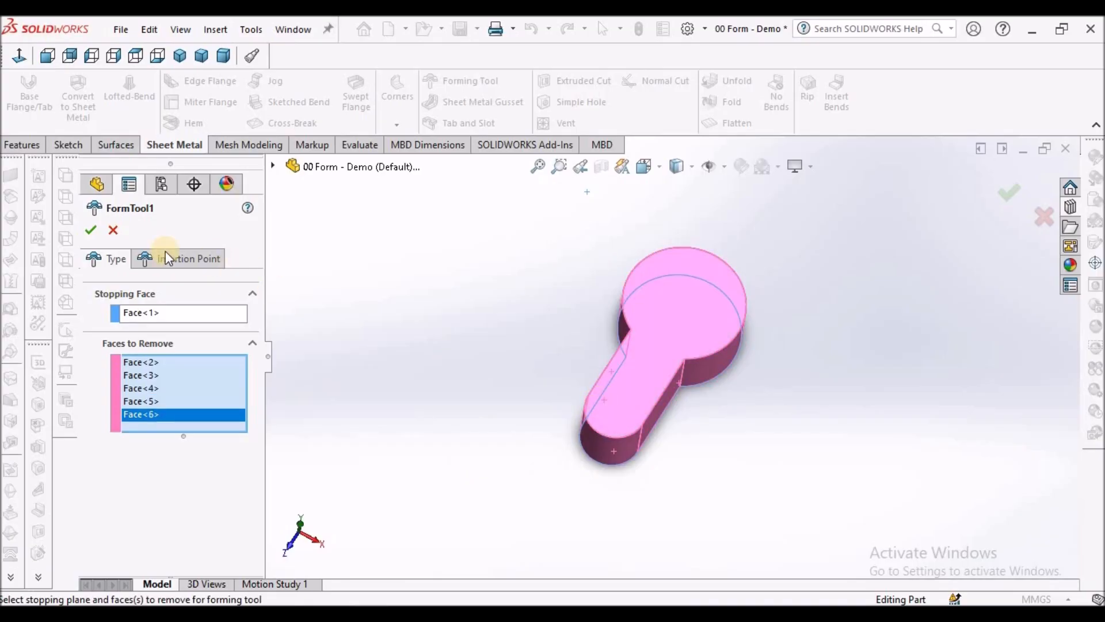
{"action": "left_click", "coordinate": [90, 229]}
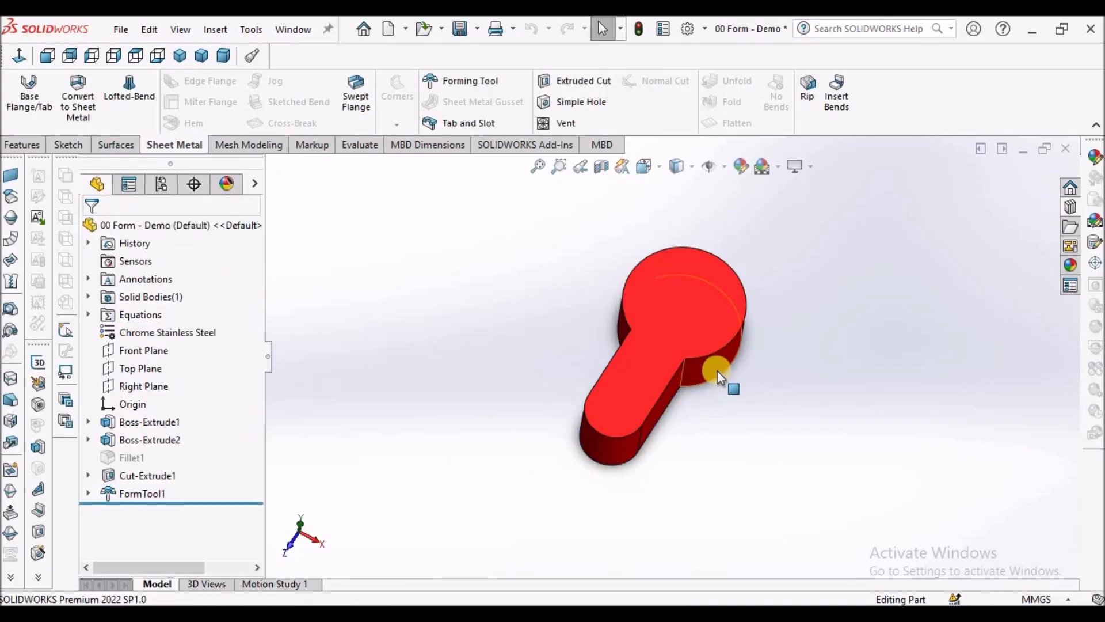
Examine the unfilleted keyhole tool's faces to remove and its stopping face from above and below.
{"action": "middle_click_drag", "start_coordinate": [710, 375], "coordinate": [679, 364]}
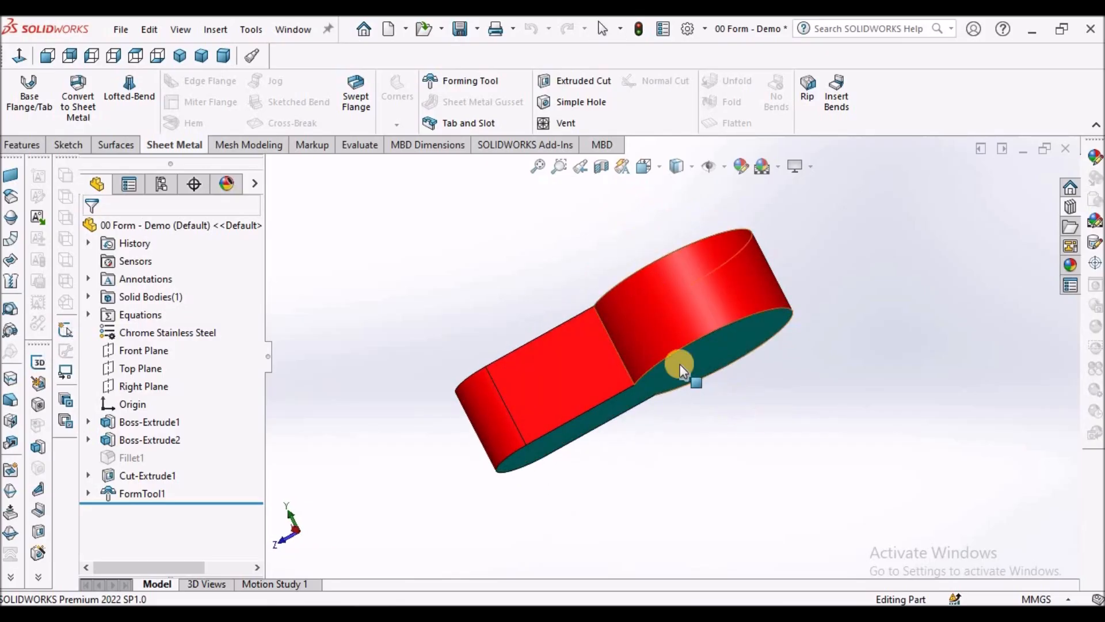
{"action": "middle_click_drag", "start_coordinate": [668, 320], "coordinate": [629, 323]}
{"action": "middle_click_drag", "start_coordinate": [599, 436], "coordinate": [580, 403]}
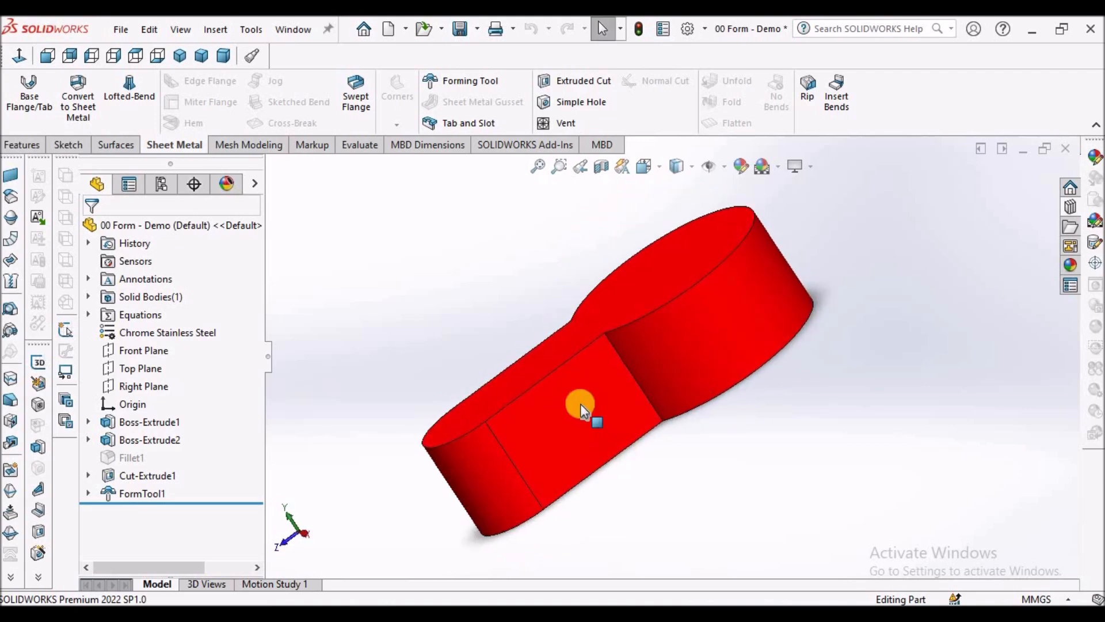
{"action": "middle_click_drag", "start_coordinate": [646, 388], "coordinate": [596, 320]}
Open part 03 from the CAD folder and fit the whole keyhole plate in the view.
{"action": "left_click", "coordinate": [420, 33]}
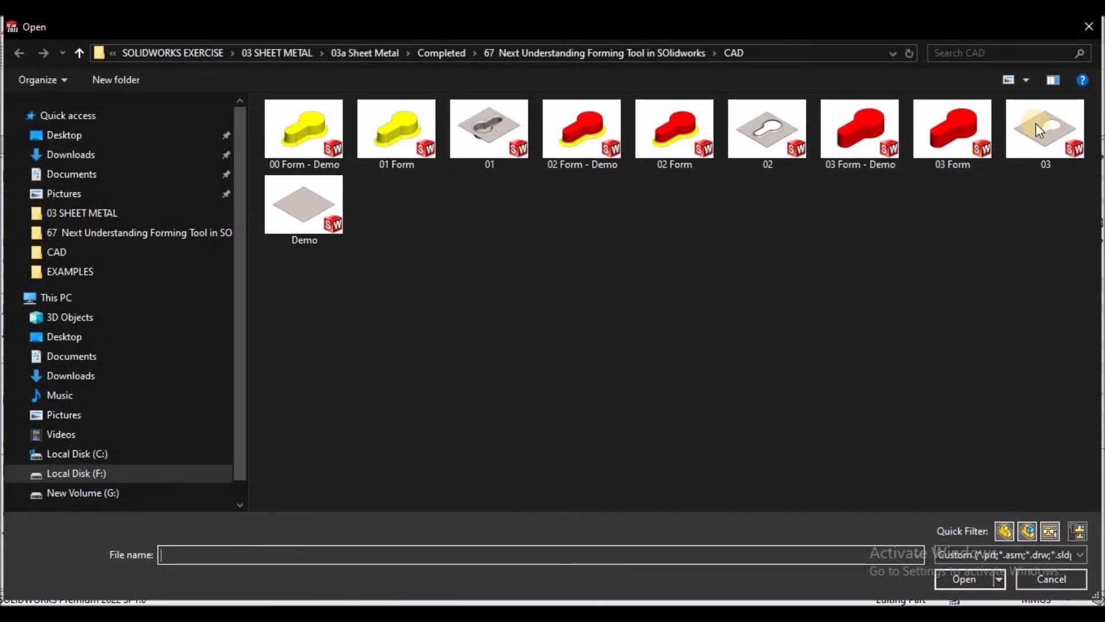
{"action": "left_click", "coordinate": [1037, 128]}
{"action": "left_click", "coordinate": [960, 579]}
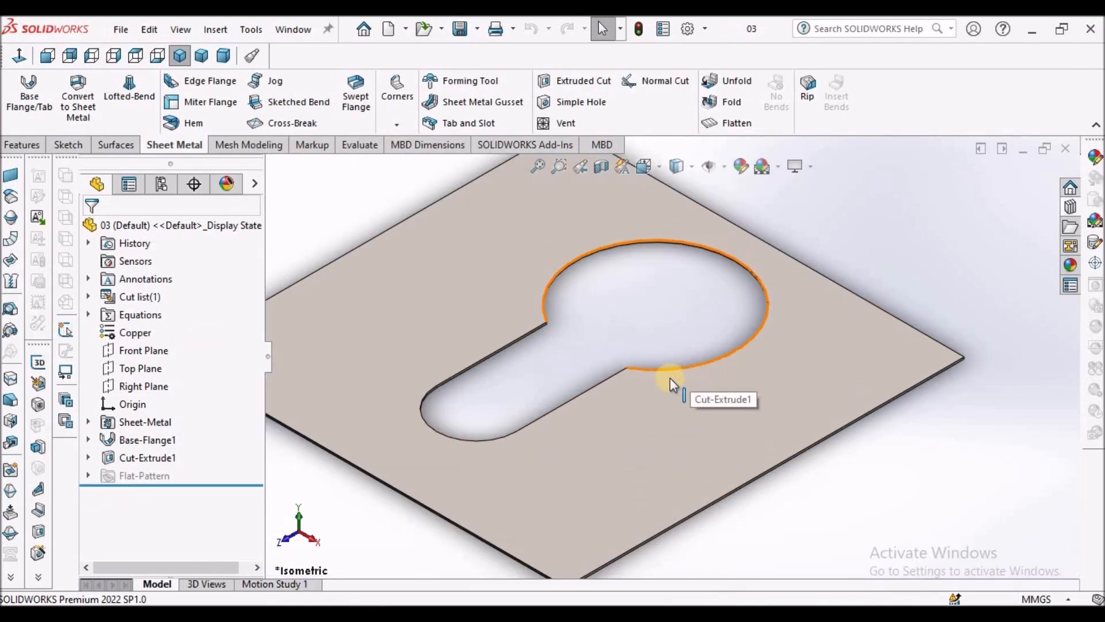
{"action": "key", "text": "f"}
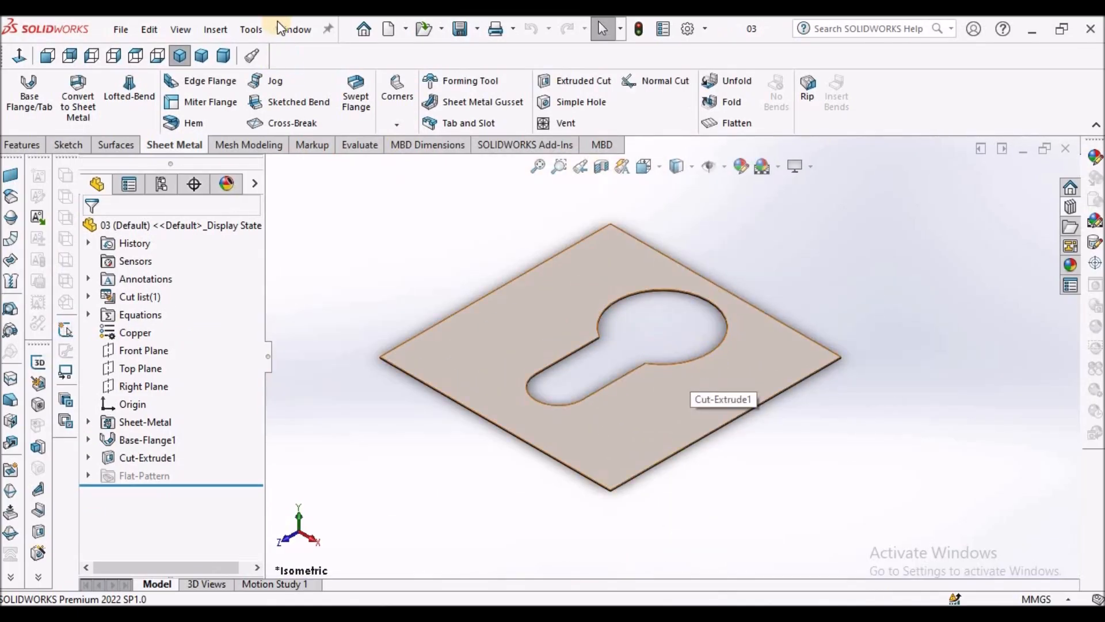
Return to the 00 Form - Demo part and close it.
{"action": "left_click", "coordinate": [293, 29]}
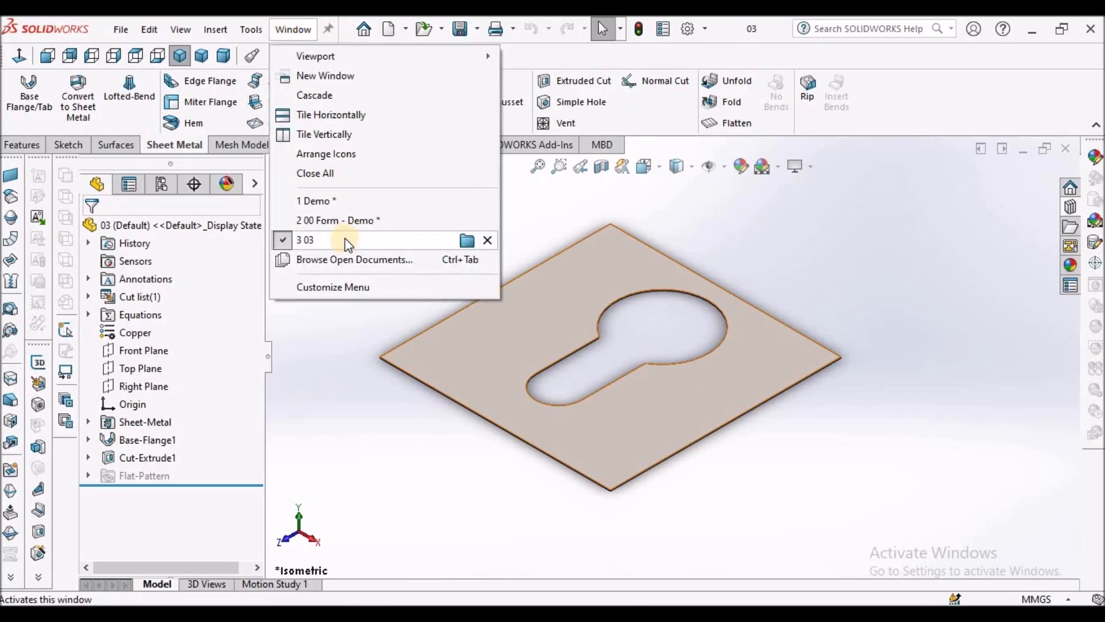
{"action": "left_click", "coordinate": [341, 220]}
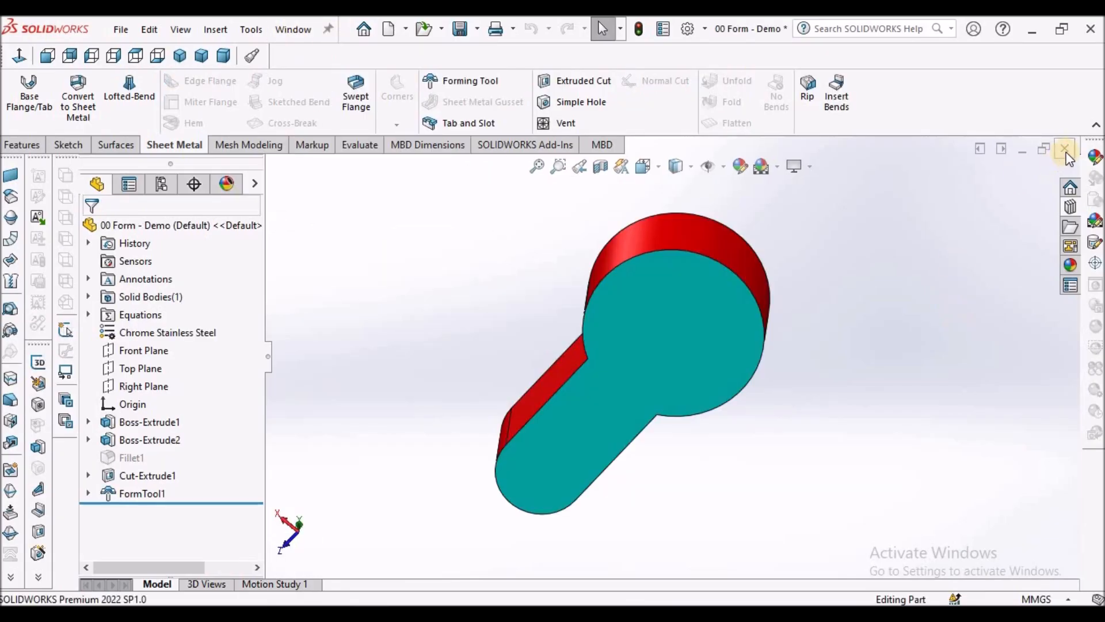
{"action": "left_click", "coordinate": [1065, 150]}
{"action": "left_click", "coordinate": [504, 292]}
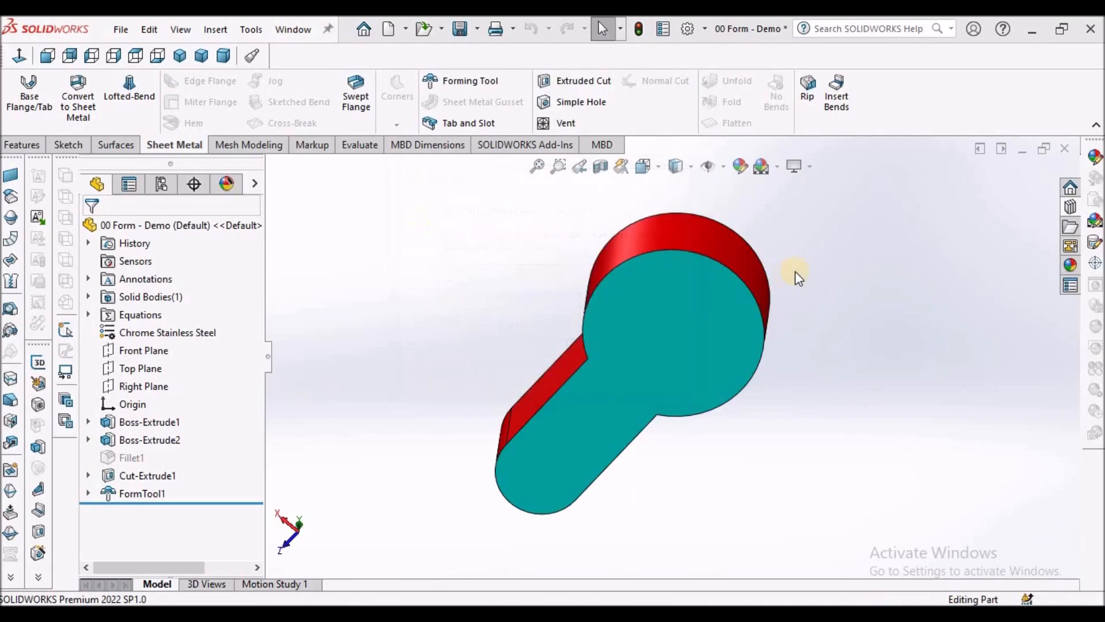
Switch to the Demo part and place the 03 Form tool from the EXAMPLES forming tools folder on the plate's upper face.
{"action": "left_click", "coordinate": [1069, 208]}
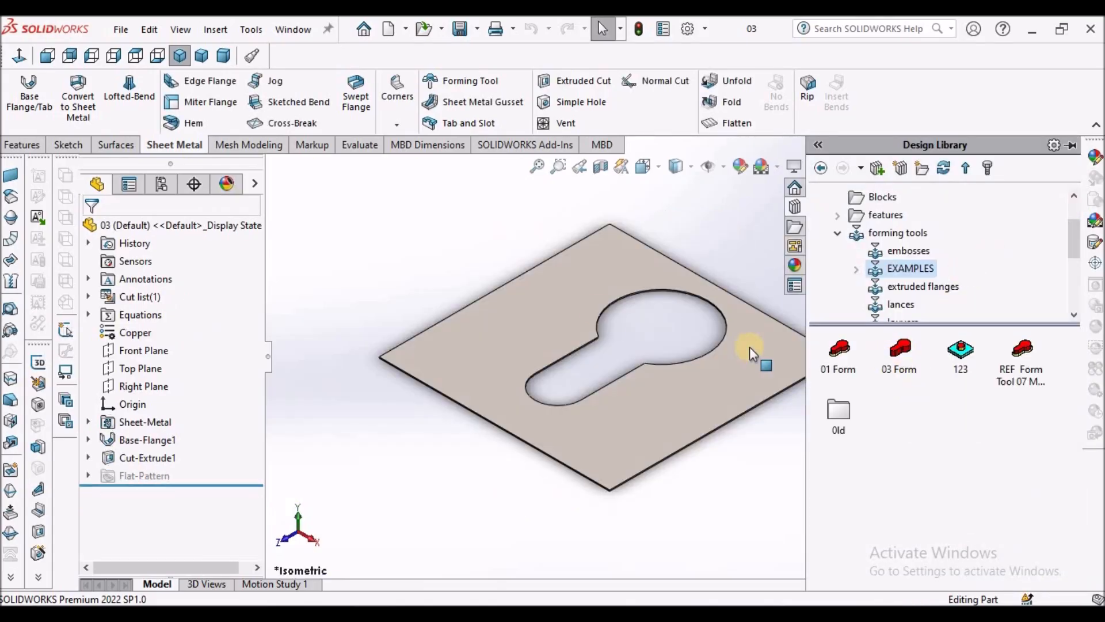
{"action": "left_click", "coordinate": [295, 31]}
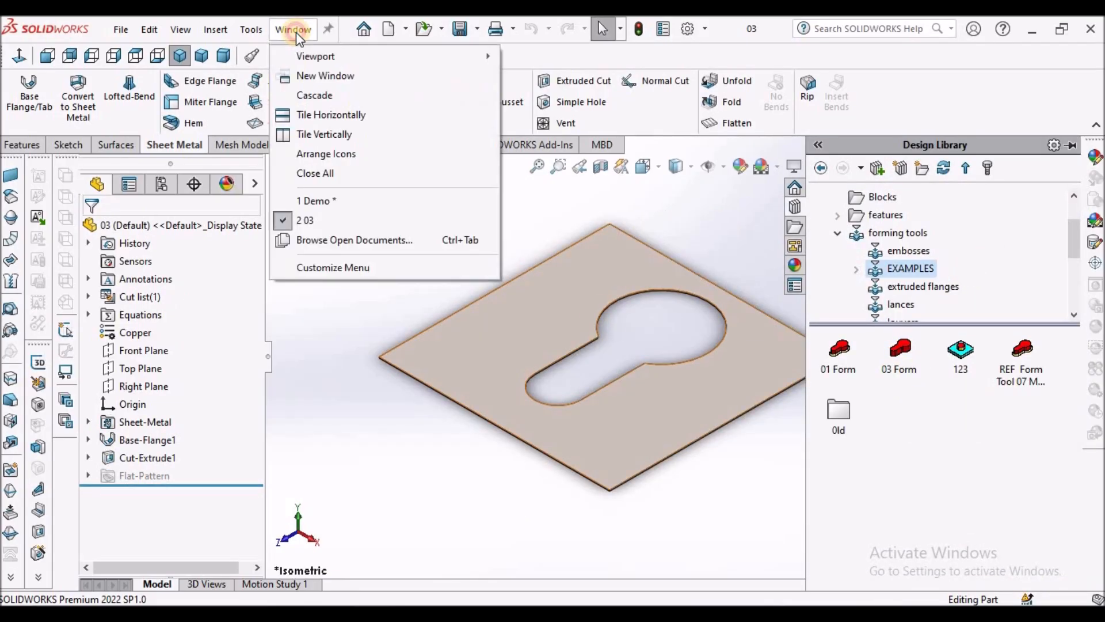
{"action": "left_click", "coordinate": [329, 202]}
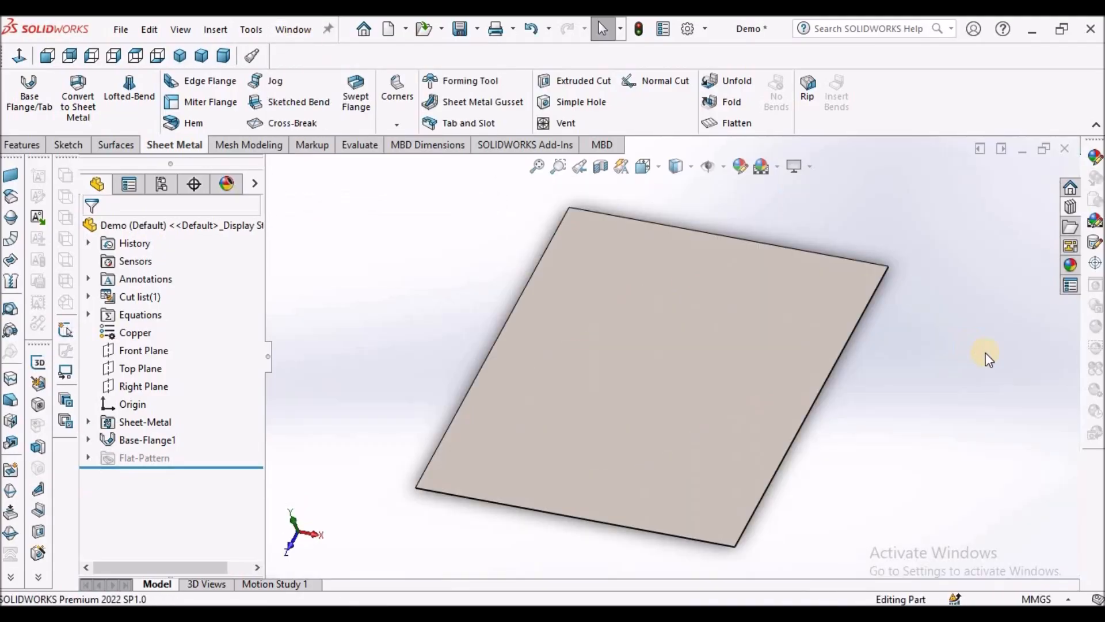
{"action": "left_click", "coordinate": [223, 55]}
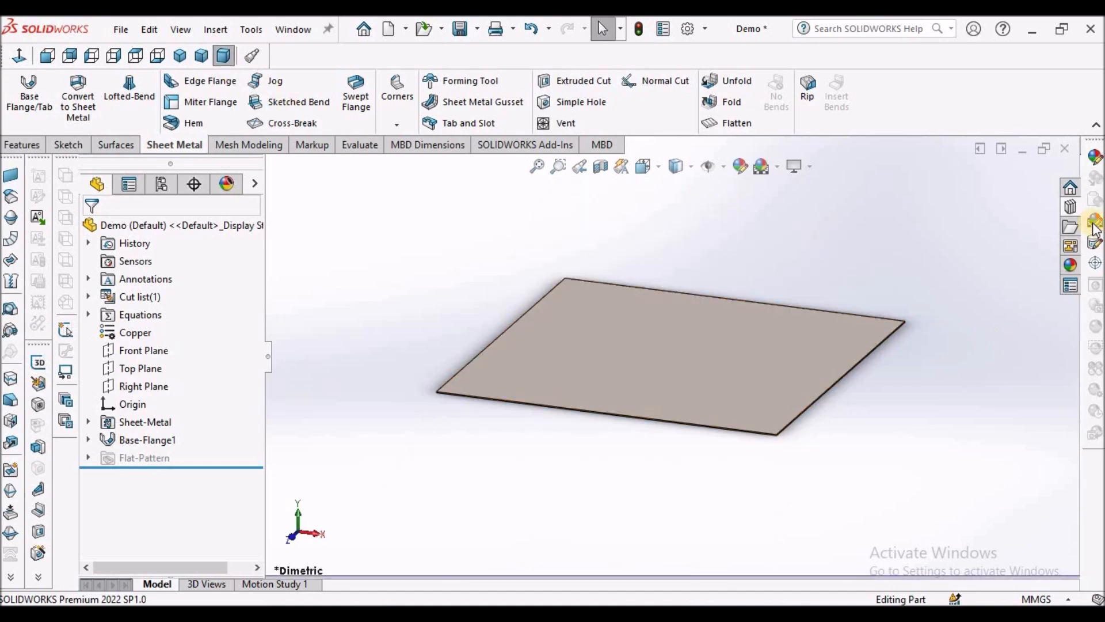
{"action": "left_click", "coordinate": [1069, 205]}
{"action": "left_click_drag", "start_coordinate": [901, 348], "coordinate": [655, 326]}
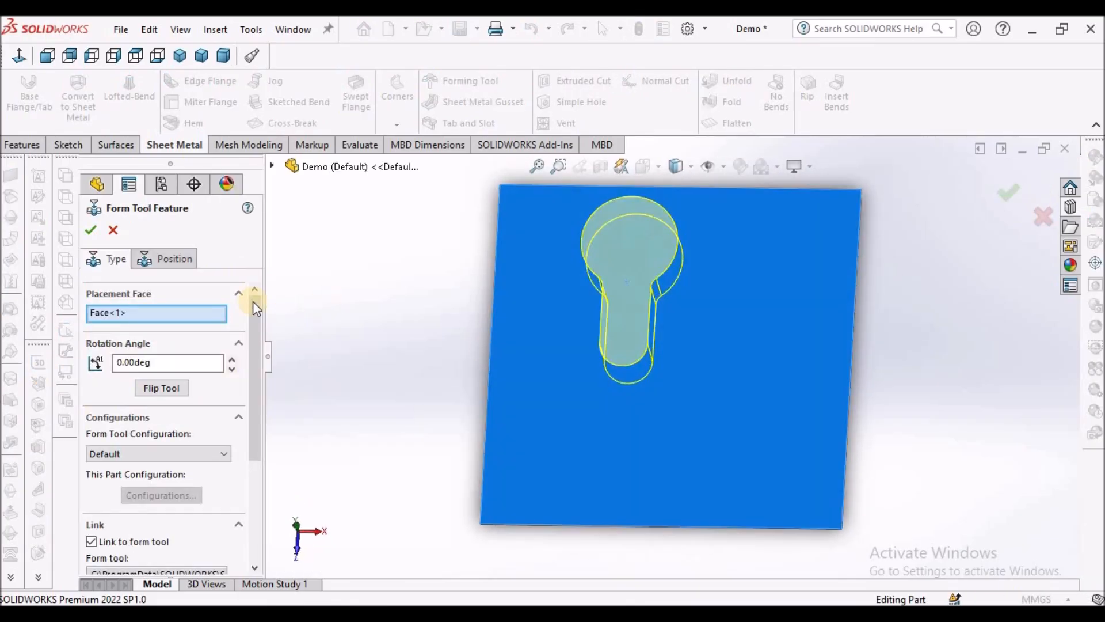
View the plate square-on, set a position point at about X 2.06, Y -5.10, and accept the form tool feature.
{"action": "left_click", "coordinate": [164, 259]}
{"action": "right_click", "coordinate": [468, 306]}
{"action": "left_click", "coordinate": [475, 309]}
{"action": "scroll", "coordinate": [693, 373], "scroll_direction": "up", "scroll_amount": 3}
{"action": "scroll", "coordinate": [645, 334], "scroll_direction": "down", "scroll_amount": 2}
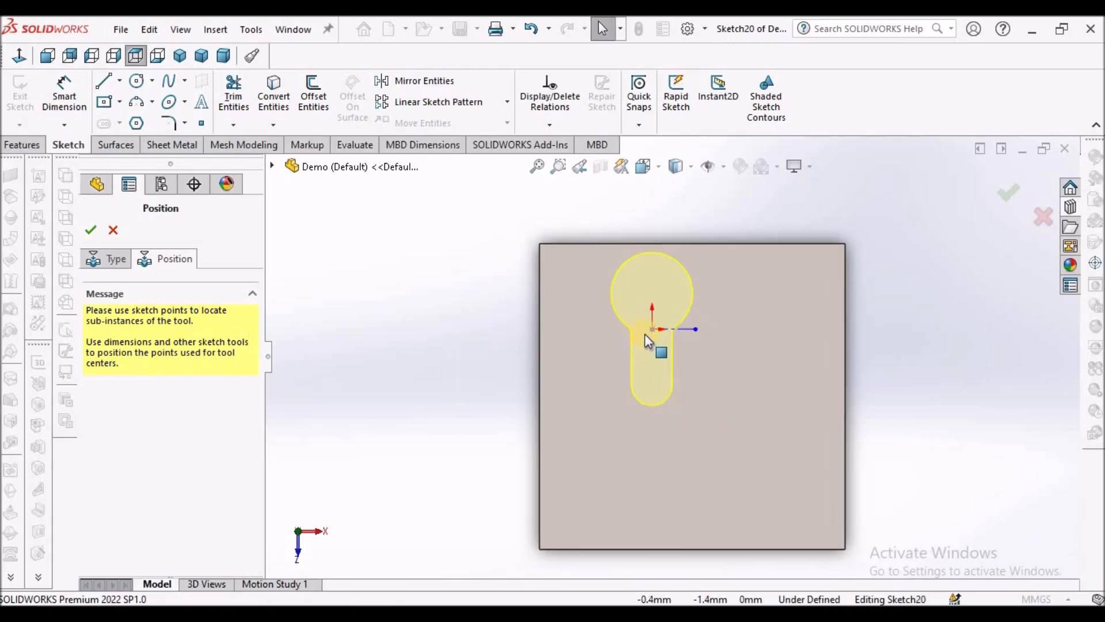
{"action": "left_click_drag", "start_coordinate": [651, 330], "coordinate": [673, 380]}
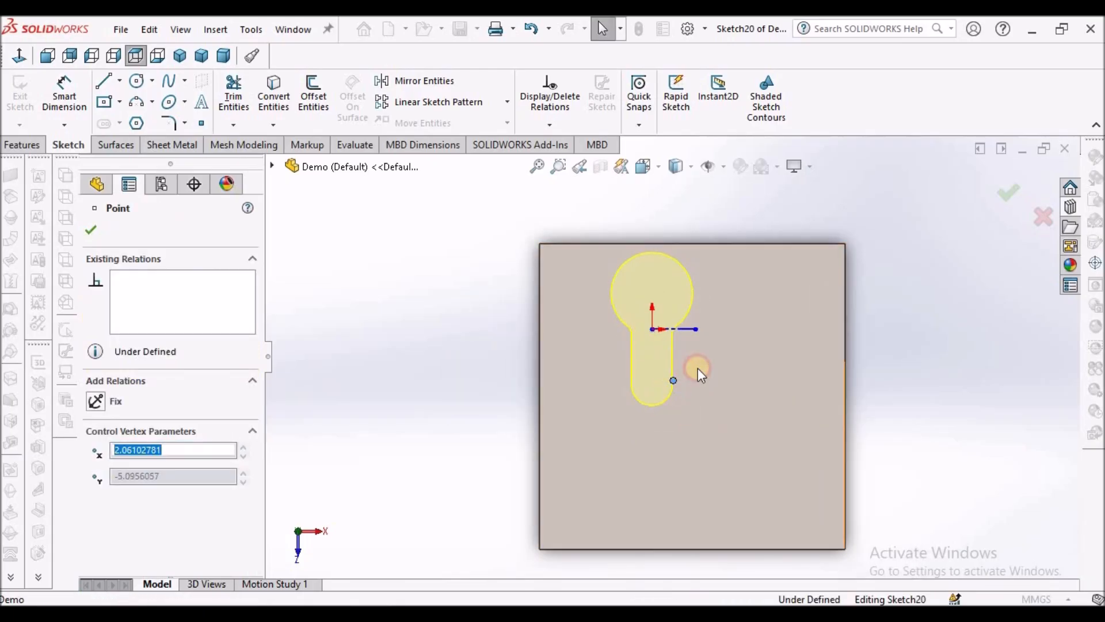
{"action": "mouse_move", "coordinate": [439, 281]}
{"action": "middle_mouse_down"}
{"action": "mouse_move", "coordinate": [425, 183]}
{"action": "mouse_move", "coordinate": [383, 157]}
{"action": "mouse_move", "coordinate": [338, 205]}
{"action": "middle_mouse_up"}
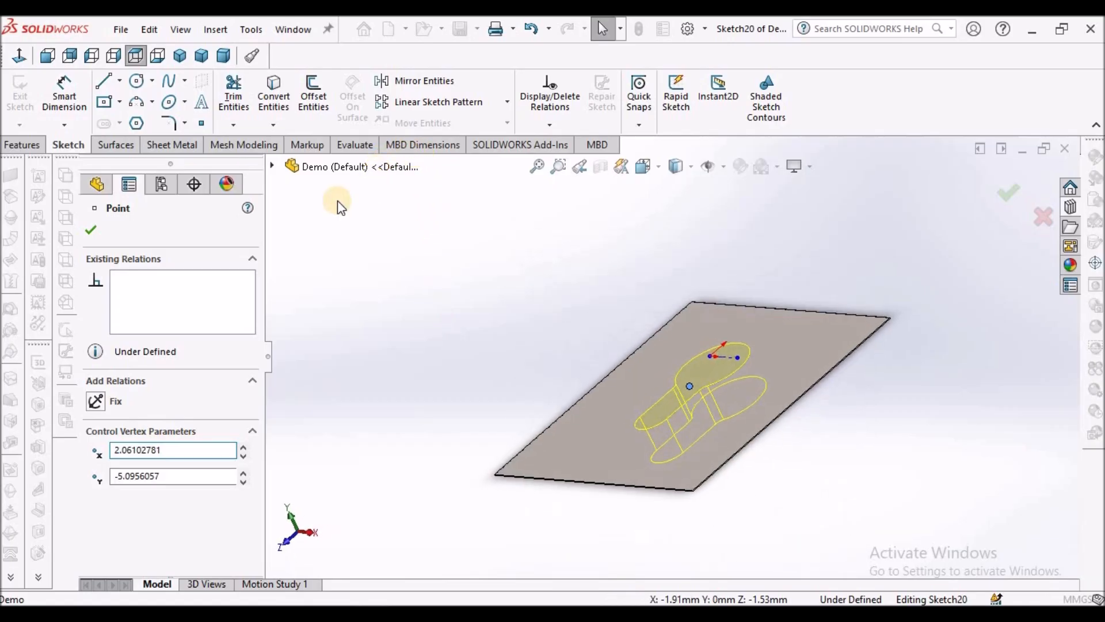
{"action": "left_click", "coordinate": [92, 230]}
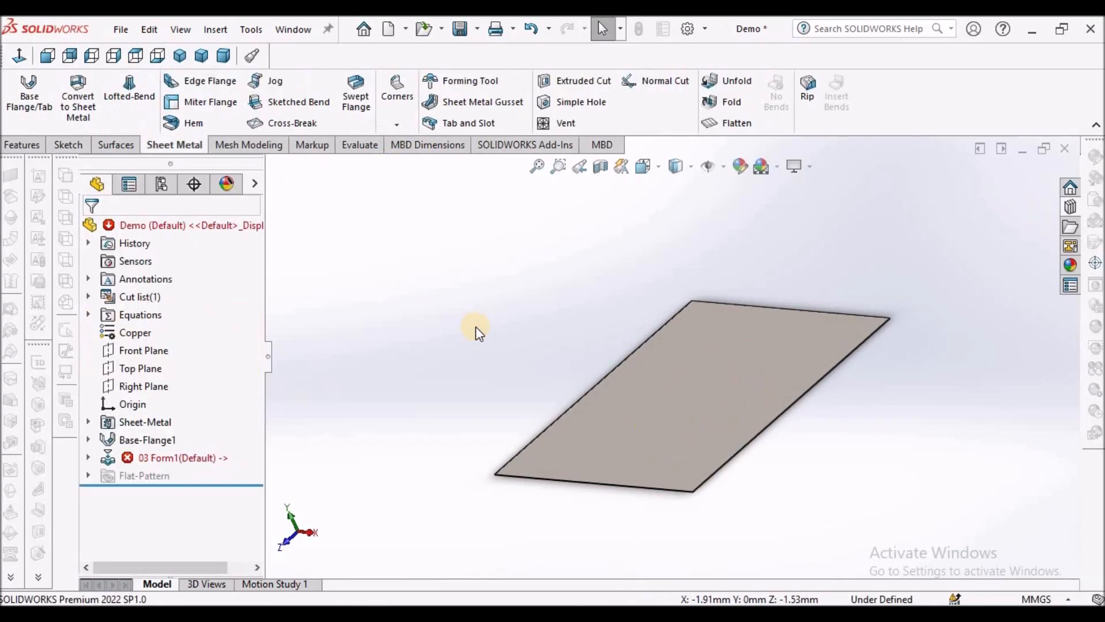
Read the error message on the 03 Form1 feature.
{"action": "middle_click_drag", "start_coordinate": [606, 371], "coordinate": [616, 403]}
{"action": "left_click", "coordinate": [157, 458]}
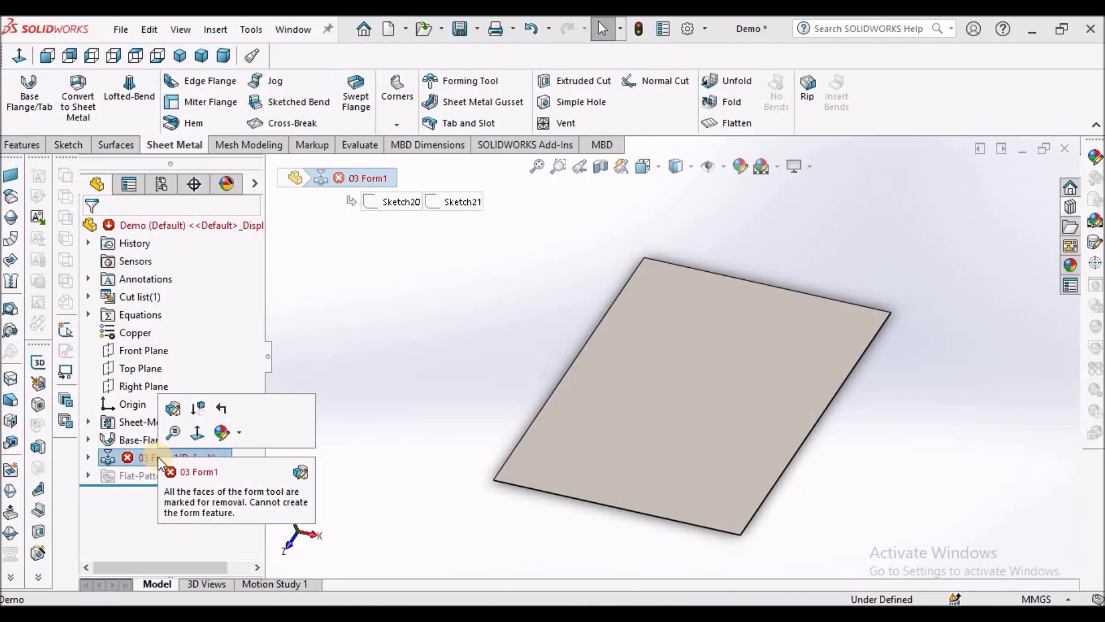
Examine the sketch and definition of the keyhole cut in part 03, and return to the Demo part.
{"action": "left_click", "coordinate": [293, 29]}
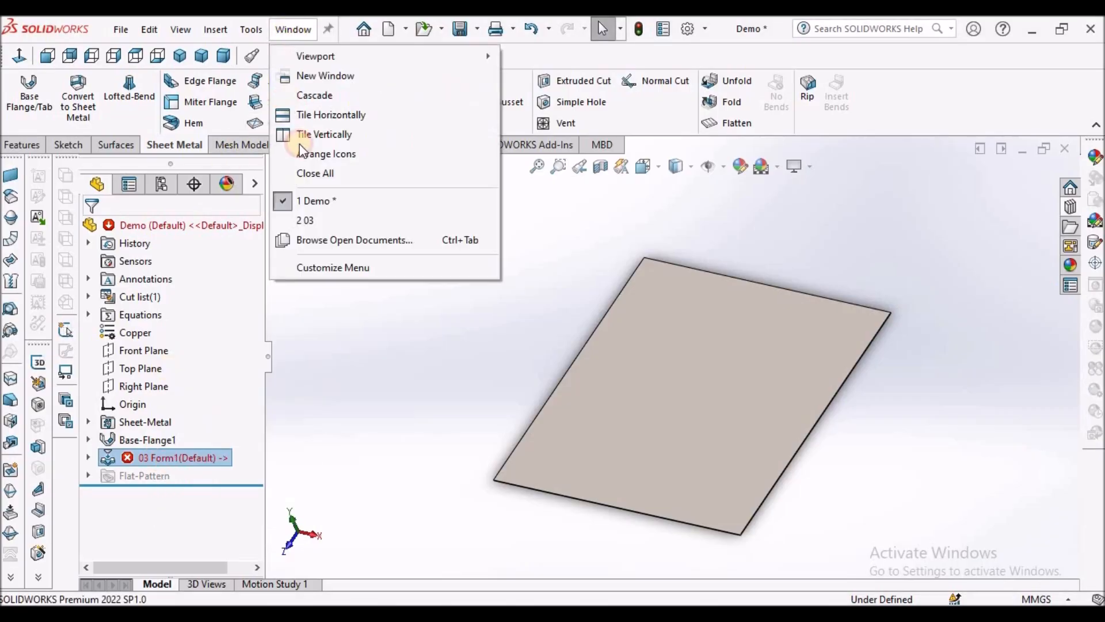
{"action": "left_click", "coordinate": [311, 221]}
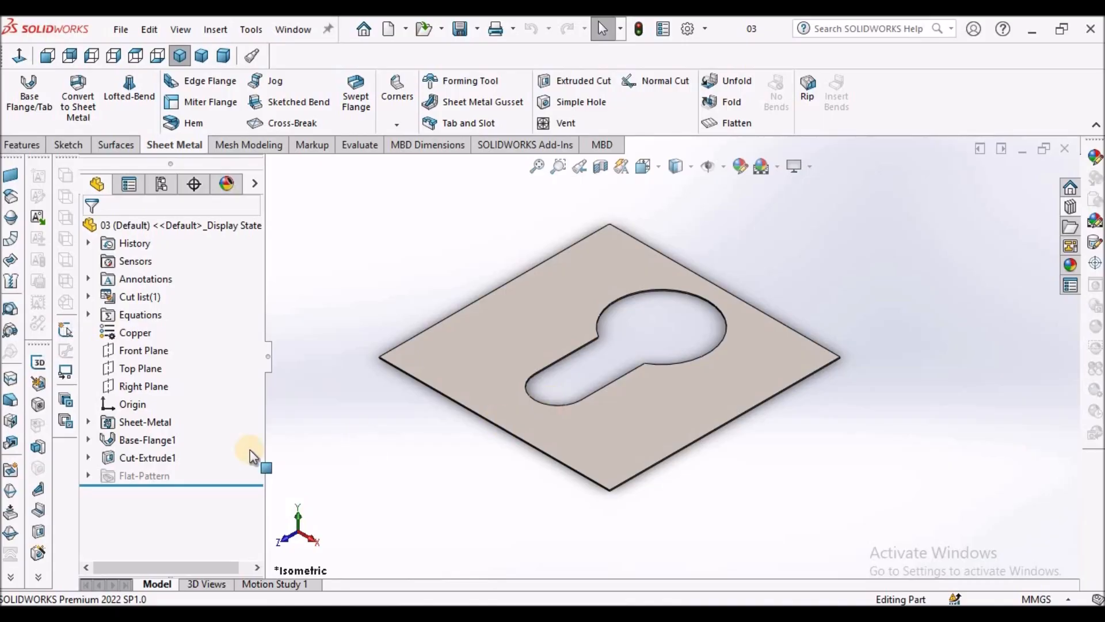
{"action": "left_click", "coordinate": [88, 458]}
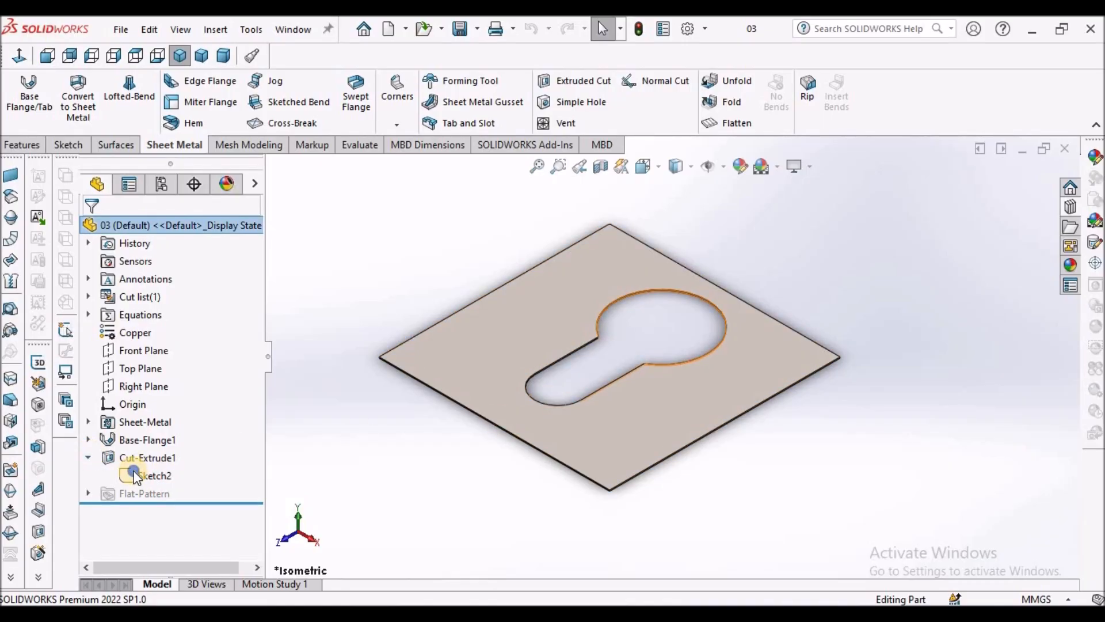
{"action": "right_click", "coordinate": [128, 476]}
{"action": "left_click", "coordinate": [149, 308]}
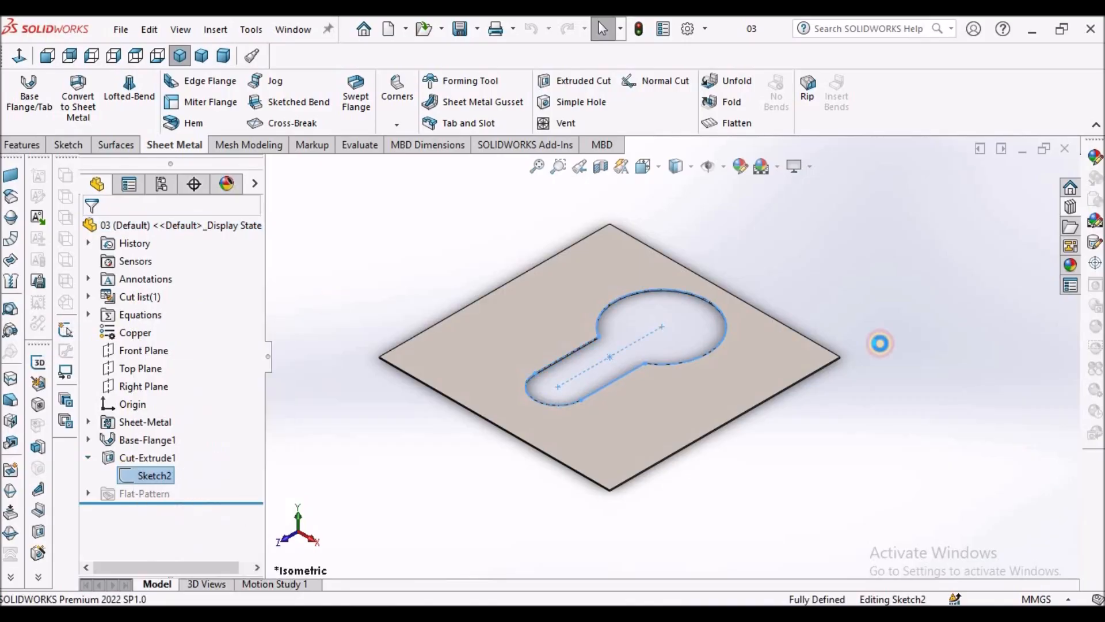
{"action": "scroll", "coordinate": [789, 280], "scroll_direction": "up", "scroll_amount": 3}
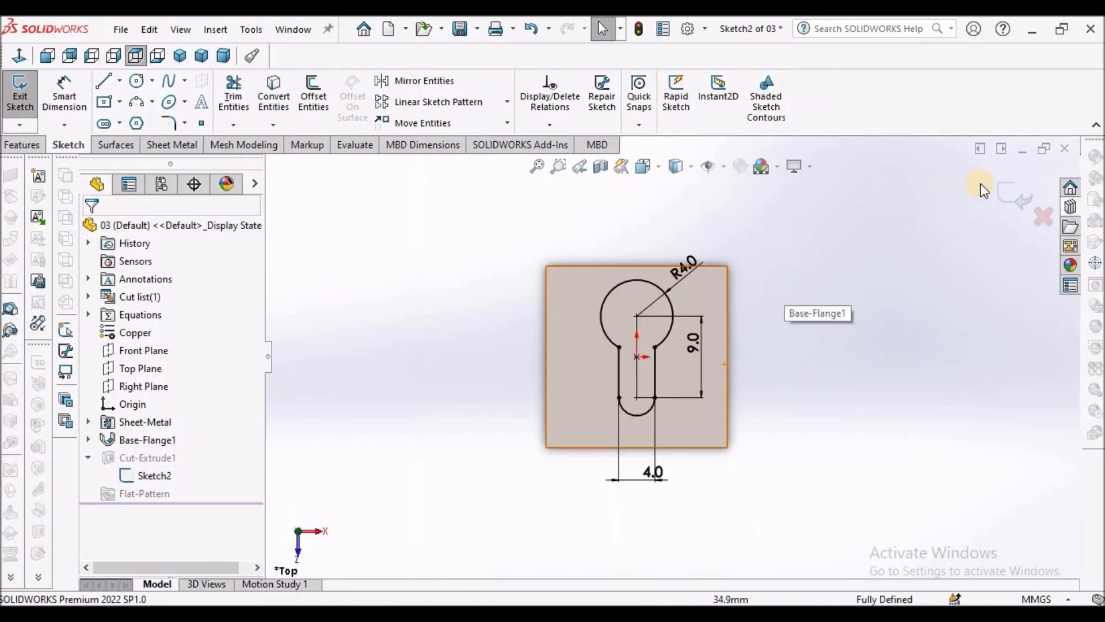
{"action": "left_click", "coordinate": [1015, 194]}
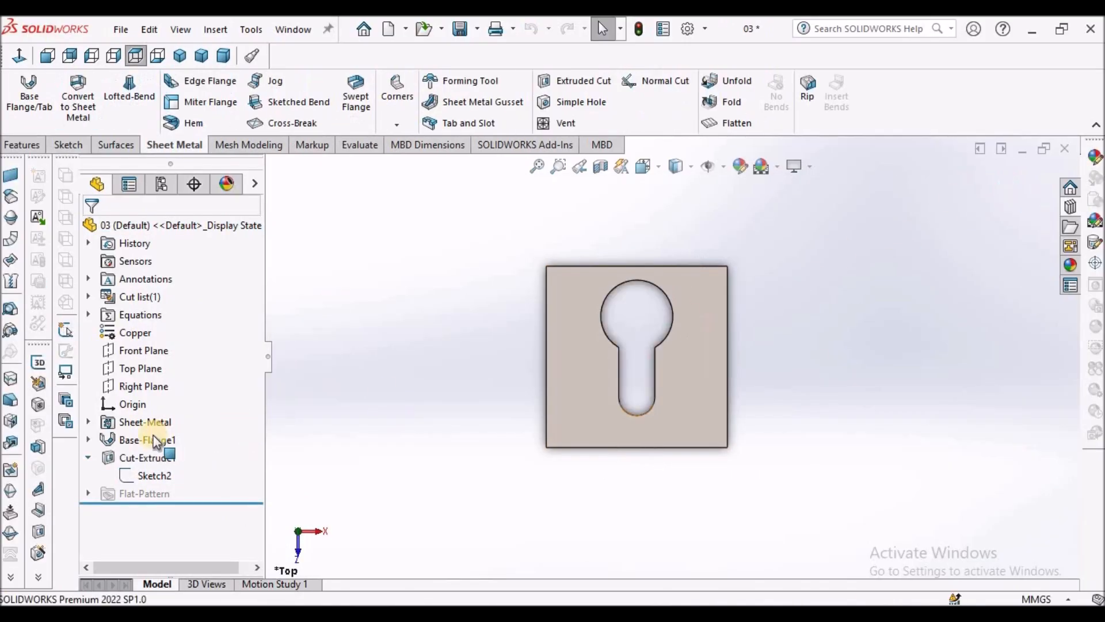
{"action": "right_click", "coordinate": [130, 458]}
{"action": "left_click", "coordinate": [144, 250]}
{"action": "left_click", "coordinate": [1069, 145]}
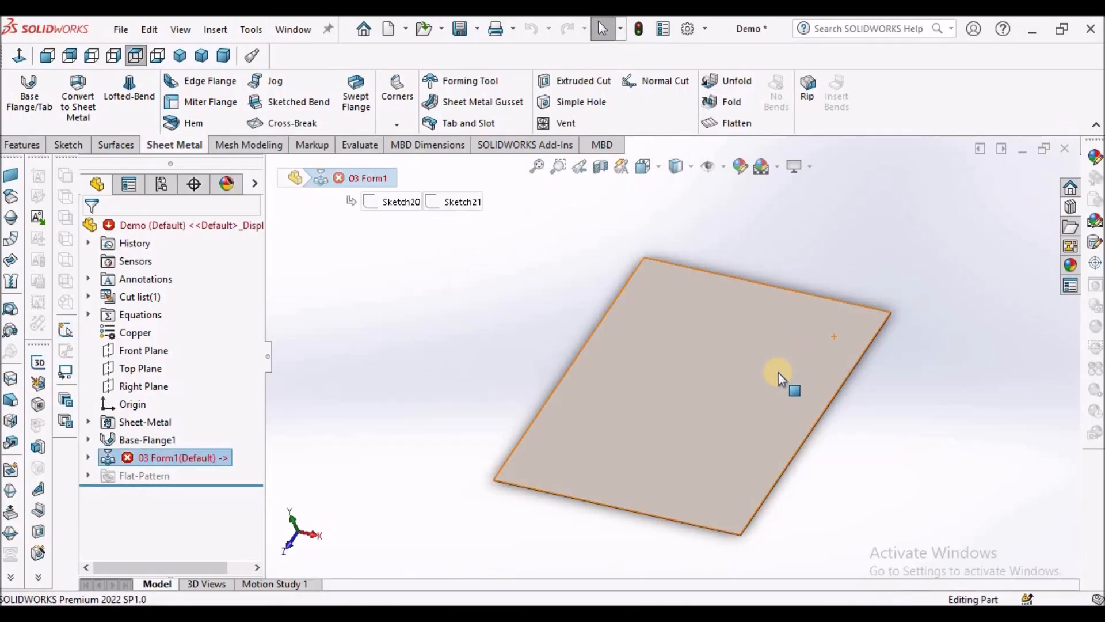
Recheck the explanation of the failed 03 Form1 feature and inspect the plate in the Demo part.
{"action": "middle_click_drag", "start_coordinate": [766, 337], "coordinate": [741, 382]}
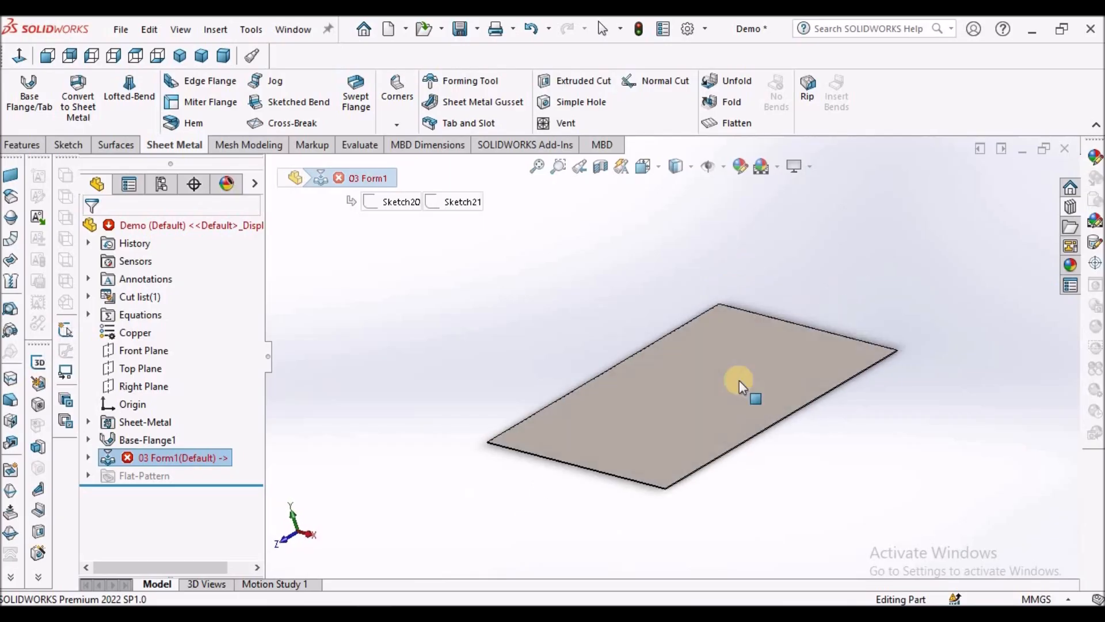
{"action": "right_click", "coordinate": [205, 455]}
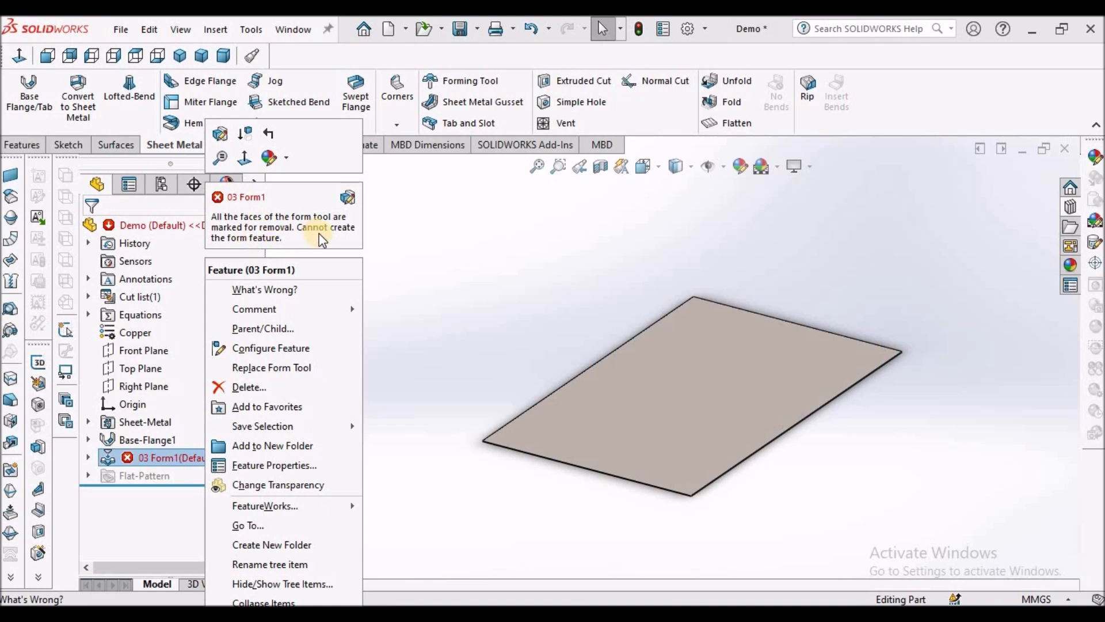
{"action": "left_click", "coordinate": [567, 284]}
{"action": "middle_click_drag", "start_coordinate": [569, 302], "coordinate": [564, 342]}
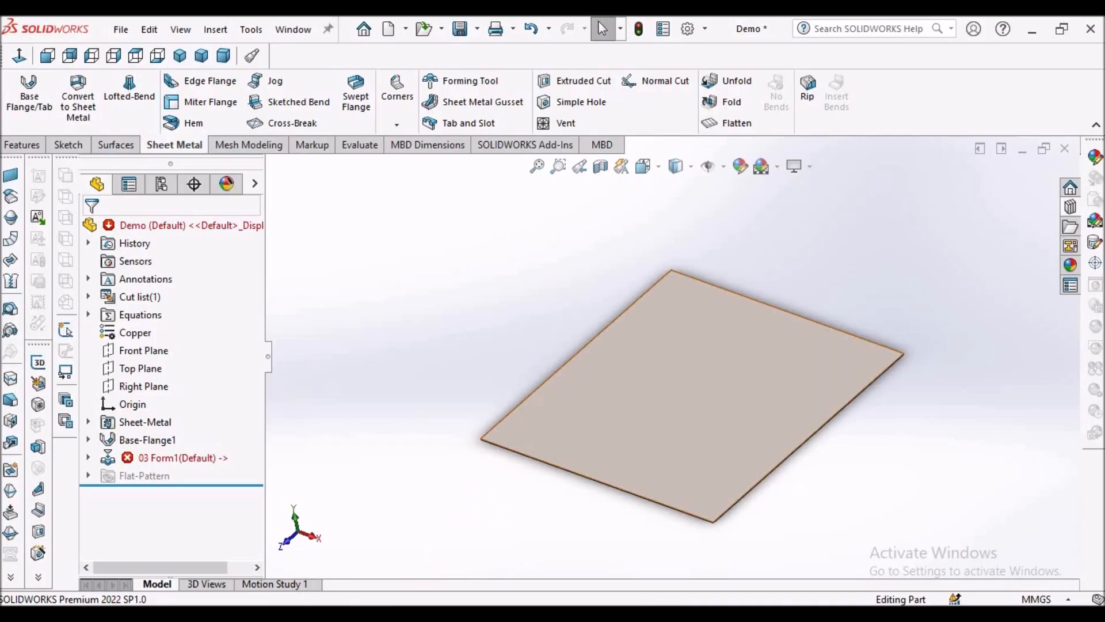